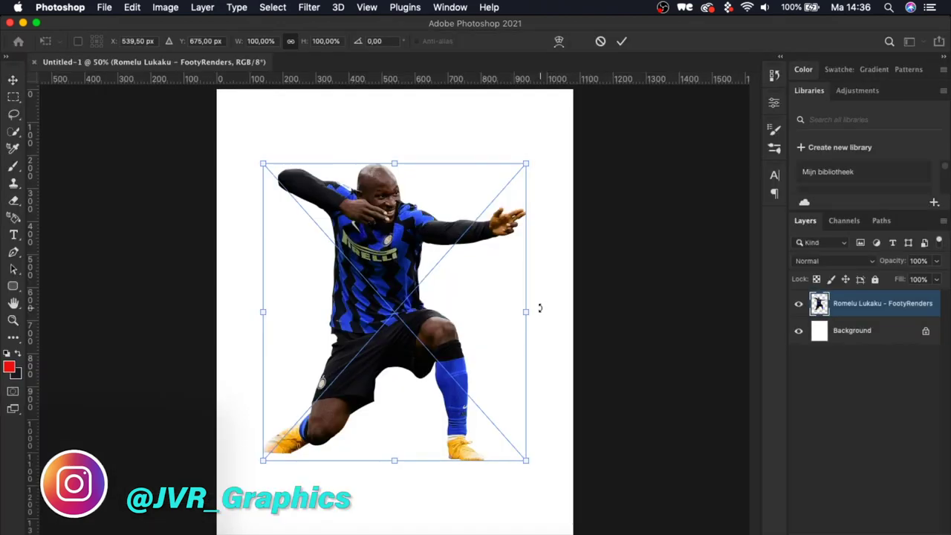
Scale the footballer image up to about 124%, shift it slightly lower on the canvas, and apply the transform
left_click_drag(523, 312, 555, 310)
mouse_move(372, 179)
left_mouse_down()
mouse_move(372, 214)
mouse_move(372, 192)
left_mouse_up()
key("Return")
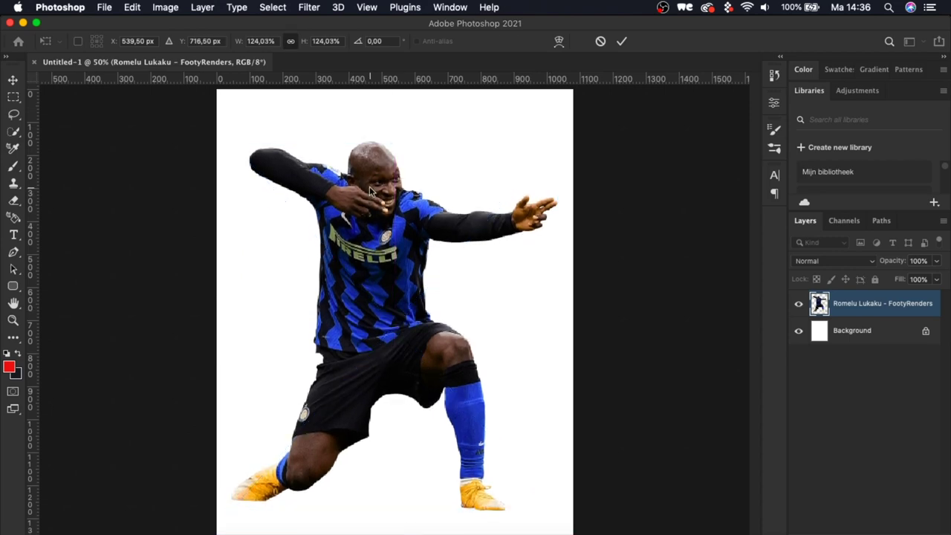
Add a black Solid Color fill layer above the footballer and invert its layer mask to hide the fill
scroll(370, 193, "up", 2)
scroll(370, 193, "down", 3)
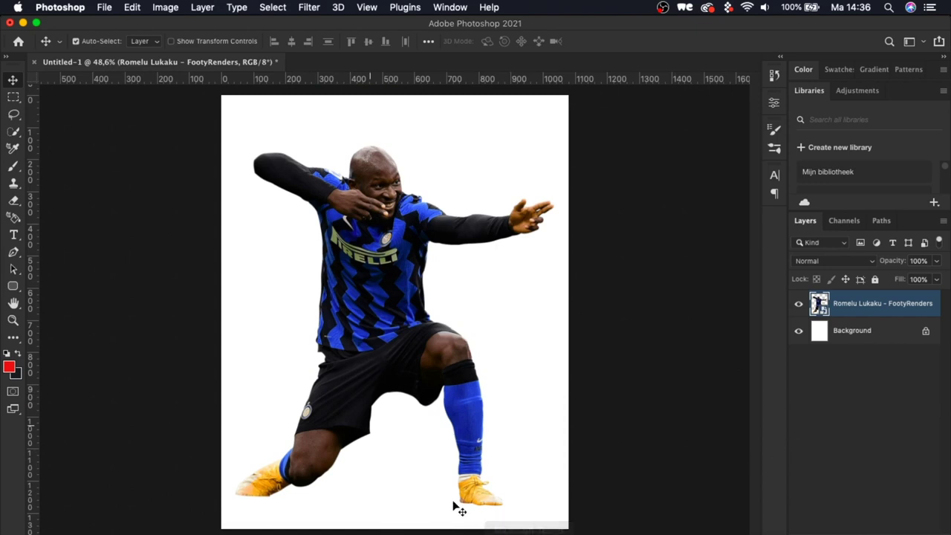
left_click(874, 533)
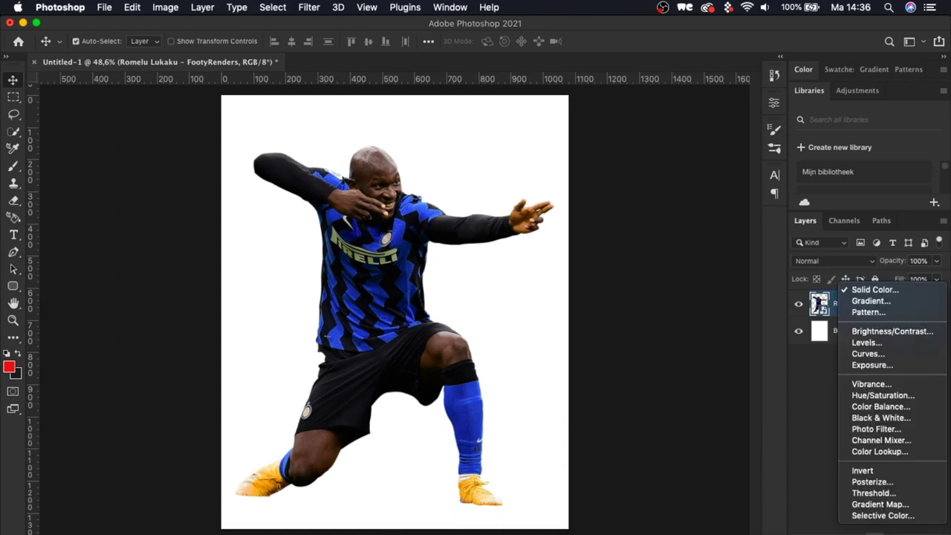
left_click(876, 287)
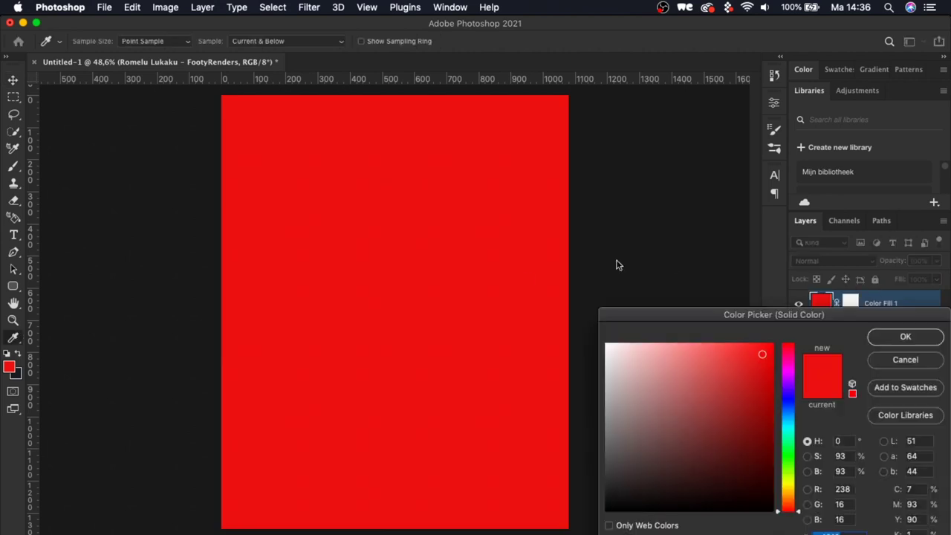
left_click_drag(661, 500, 587, 516)
left_click(905, 337)
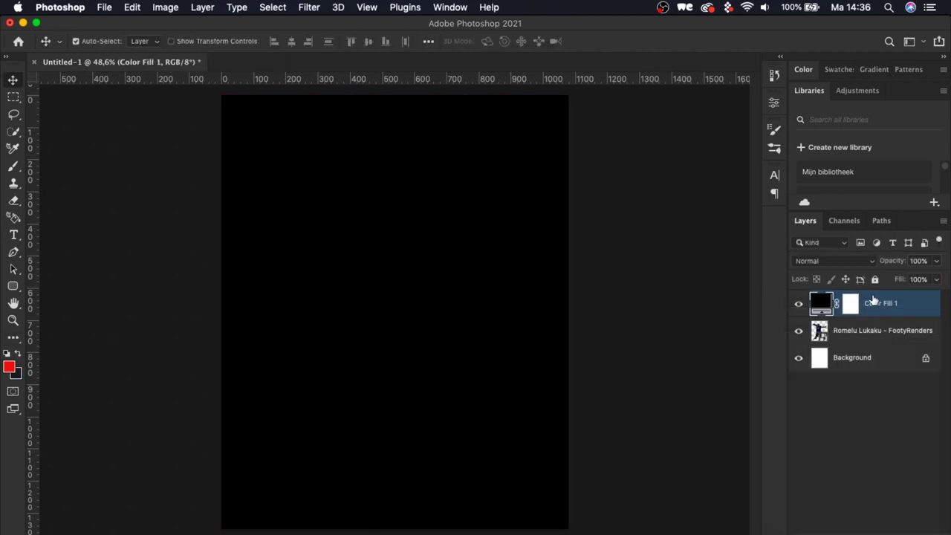
left_click(851, 305)
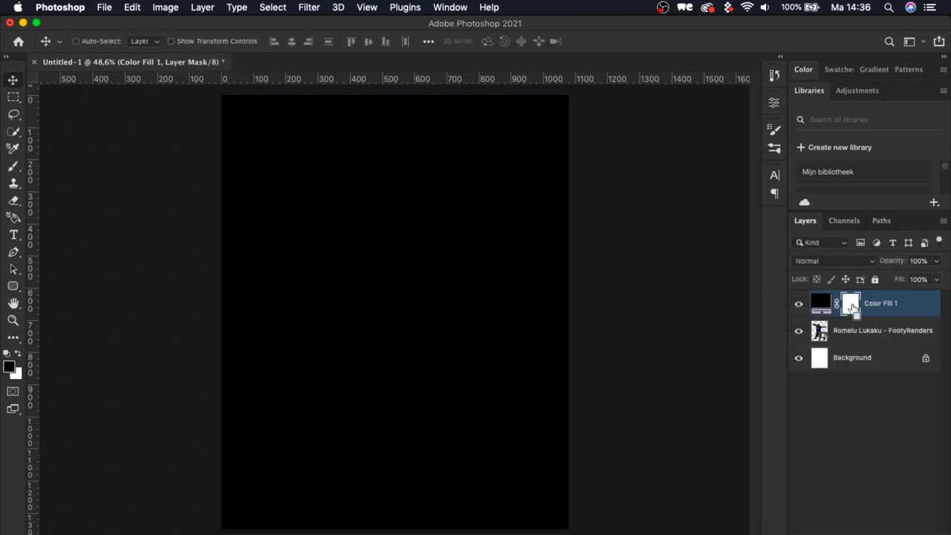
key("super+i")
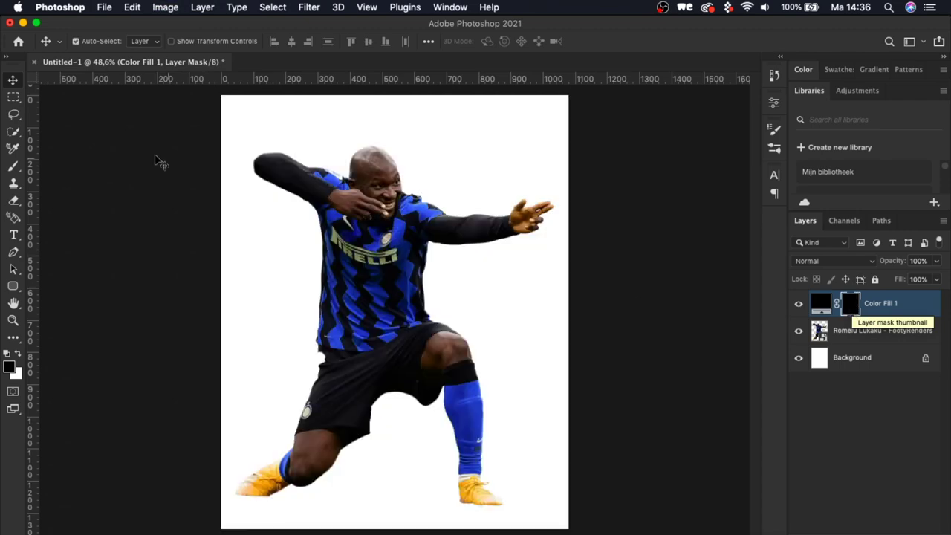
Choose the Brush tool and flatten its soft 137 px round tip into a thin horizontal ellipse
left_click(12, 167)
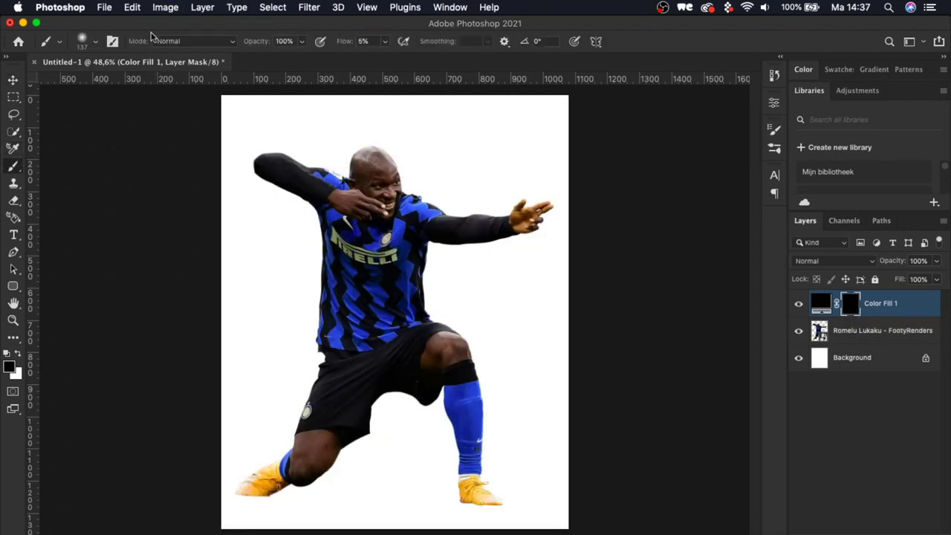
left_click(96, 41)
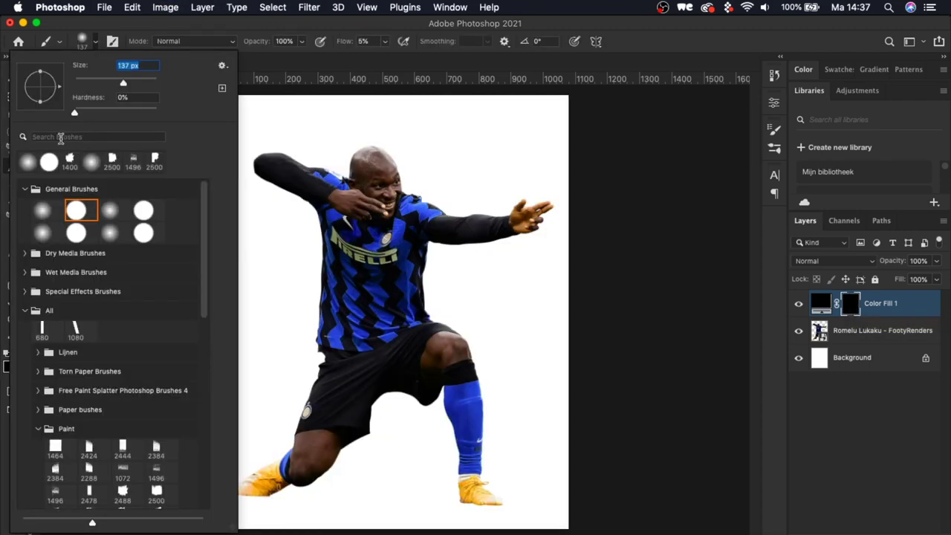
left_click(96, 41)
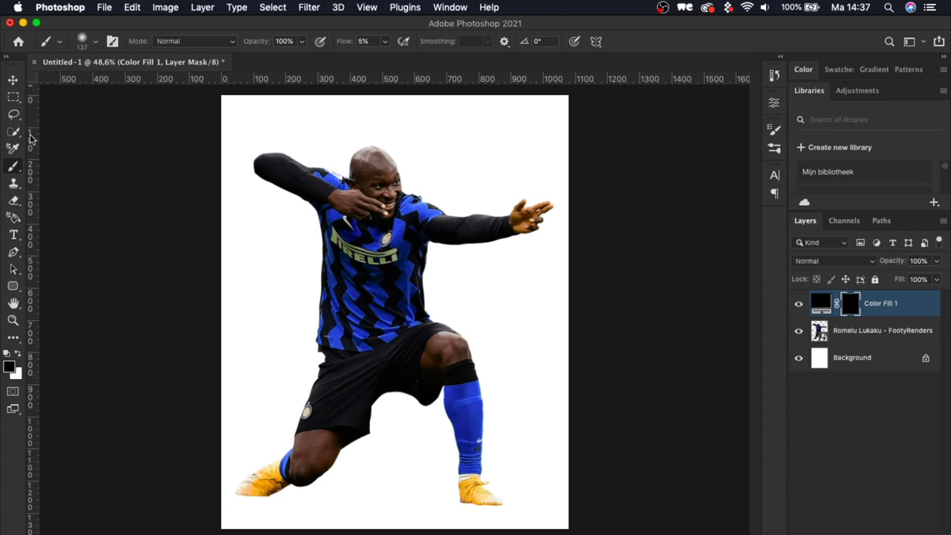
left_click(96, 42)
left_click_drag(42, 104, 43, 93)
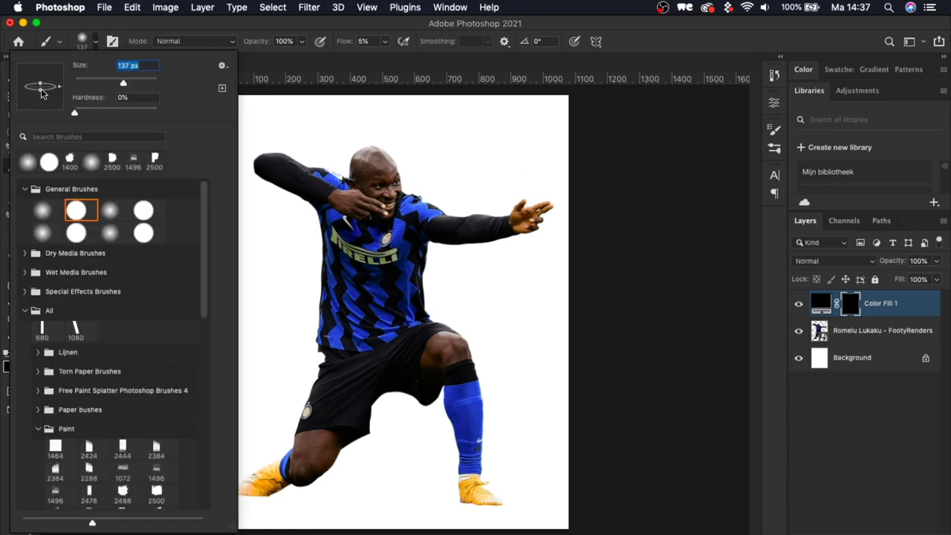
left_click(96, 45)
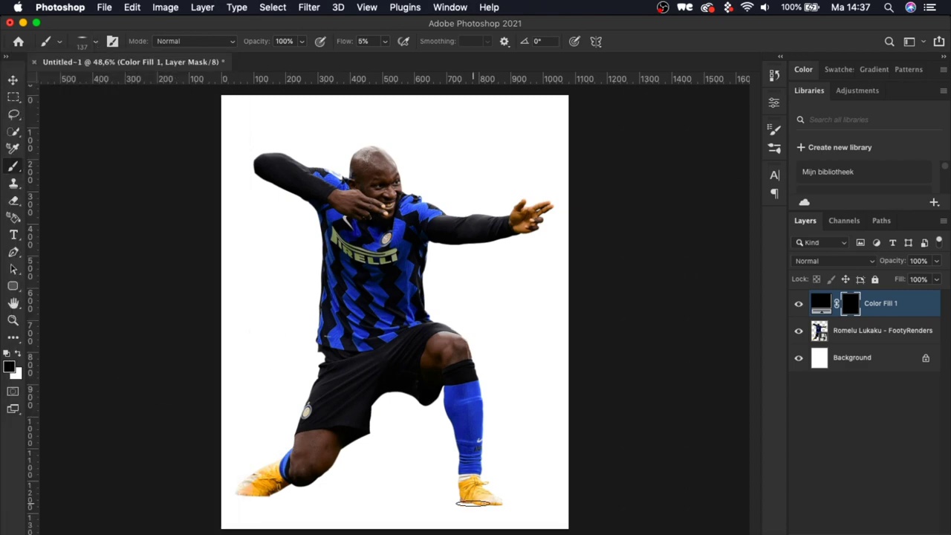
Set the brush flow to 75% and paint white on the fill mask to create a contact shadow beneath the front boot
key("super+plus")
key("super+plus")
scroll(473, 503, "down", 5)
scroll(471, 503, "up", 3)
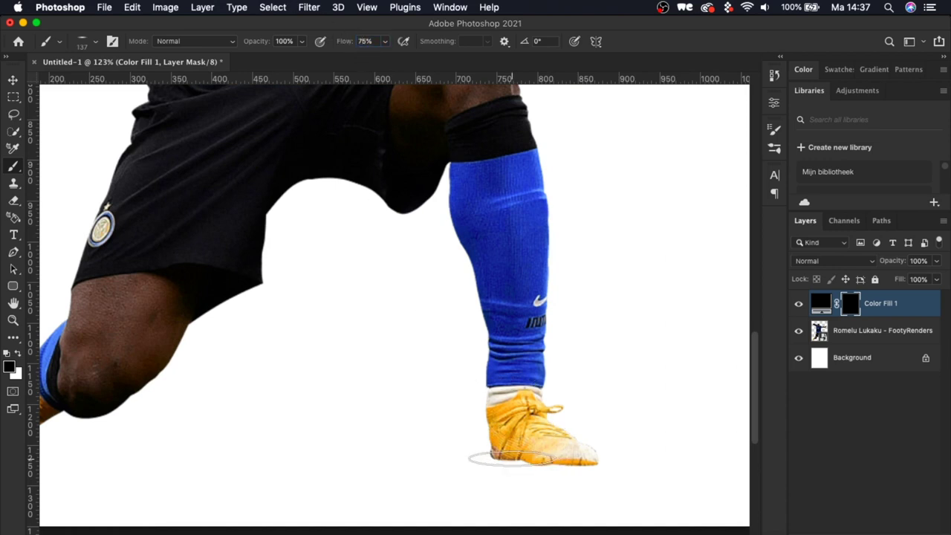
key("x")
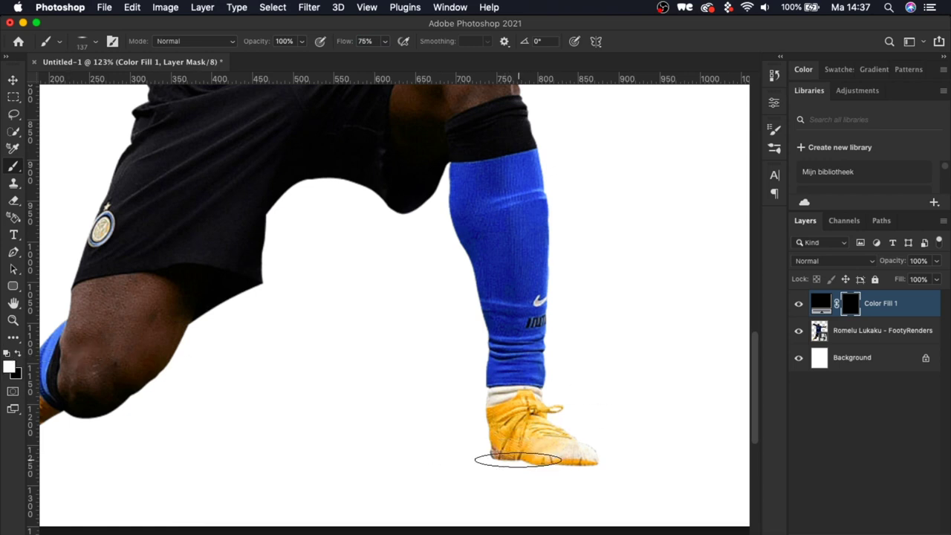
left_click_drag(493, 459, 598, 467)
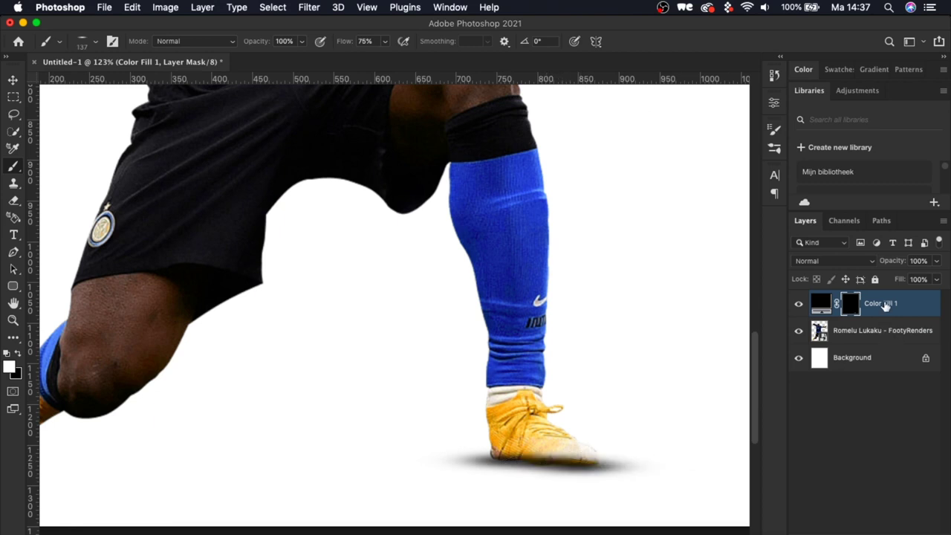
Move the black fill layer beneath the footballer layer and make its mask active for painting
left_click_drag(884, 307, 885, 339)
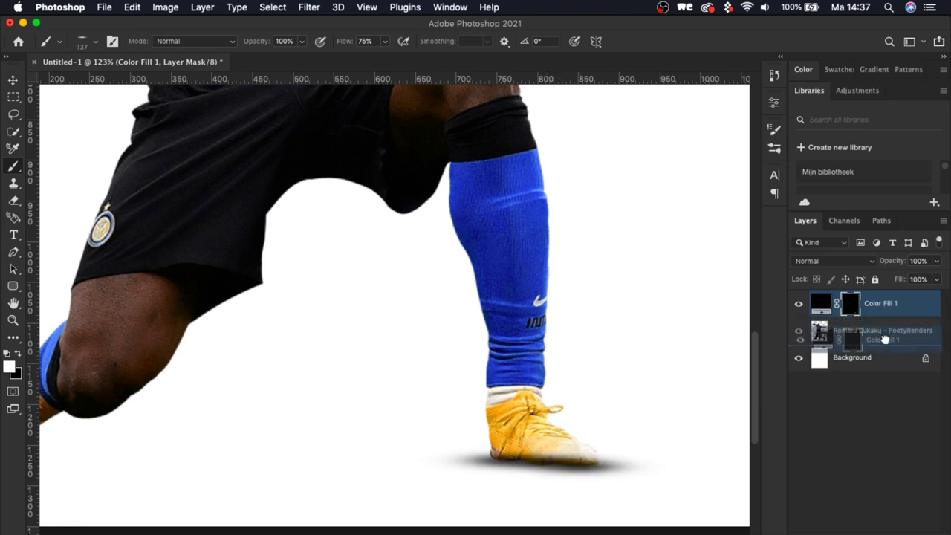
left_click_drag(884, 339, 884, 340)
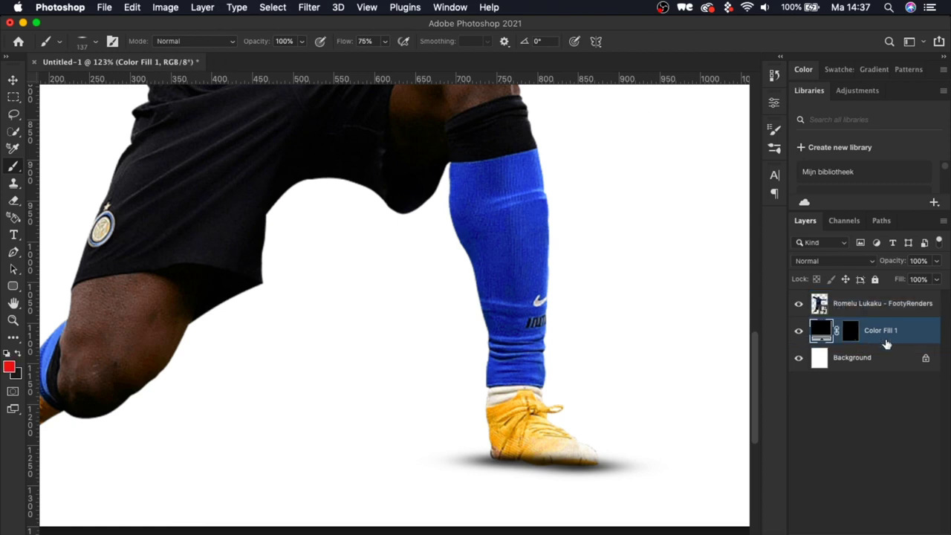
left_click(850, 330)
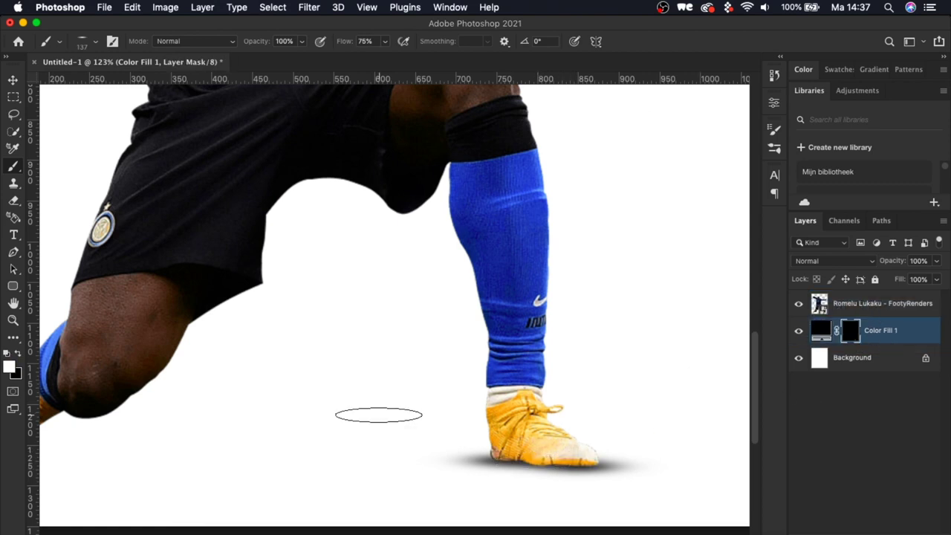
Enlarge the brush to 428 px with 20% flow and paint softer, wider shadows around both boots
scroll(371, 414, "left", 6)
scroll(298, 440, "right", 10)
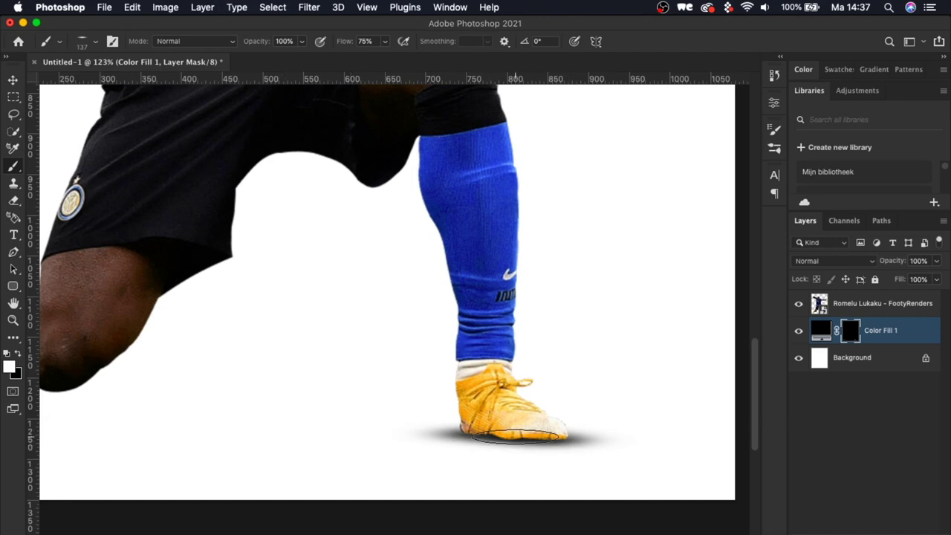
left_click(87, 41)
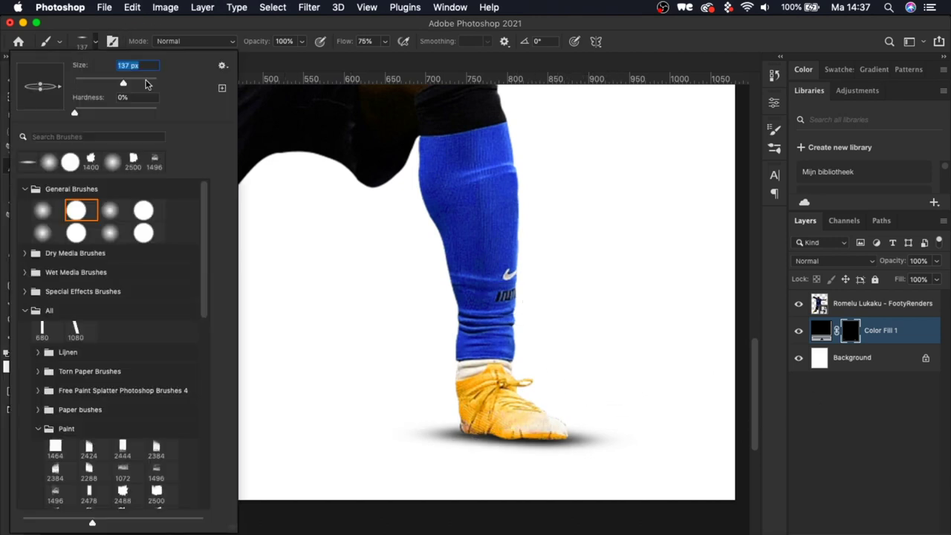
left_click(95, 39)
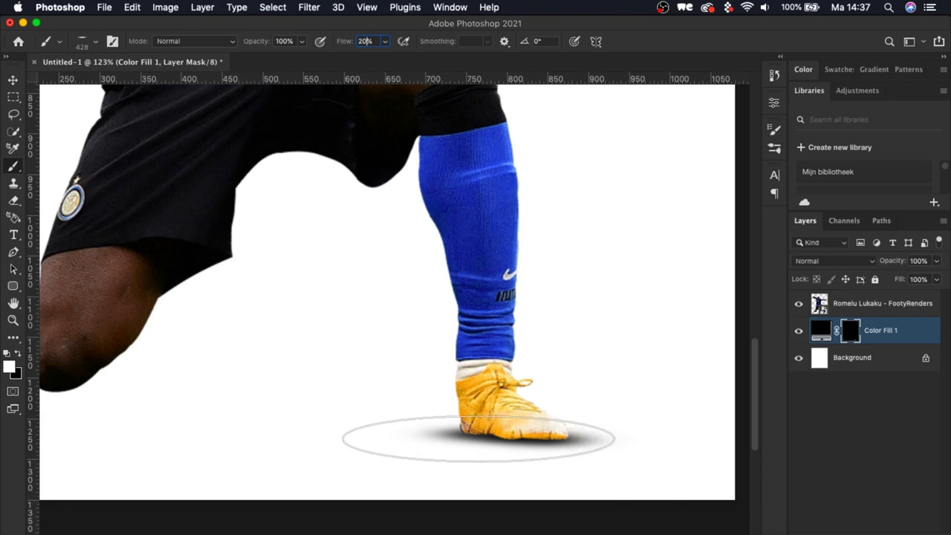
left_click(564, 435)
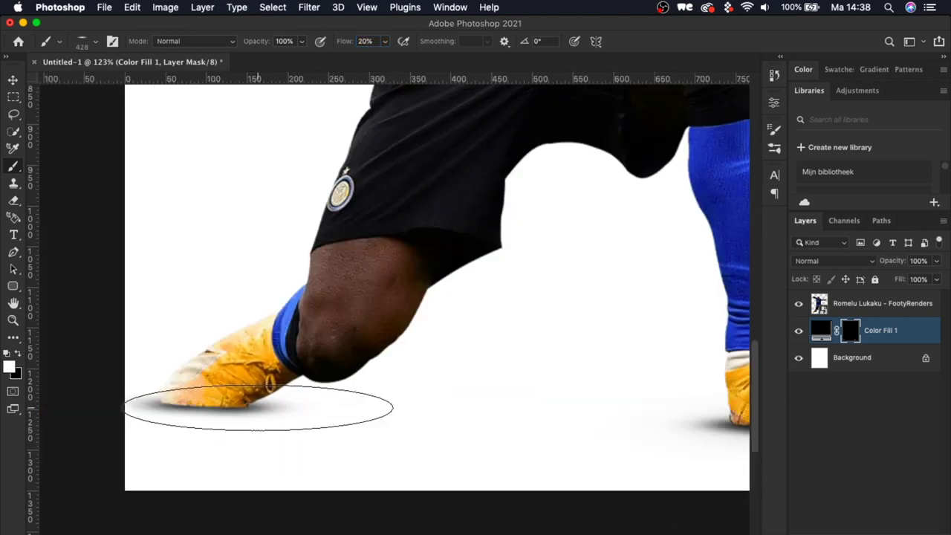
left_click(257, 406)
Set the brush size to 1040 px and flow to 10%, then paint a faint broad shadow across the floor
left_click(95, 41)
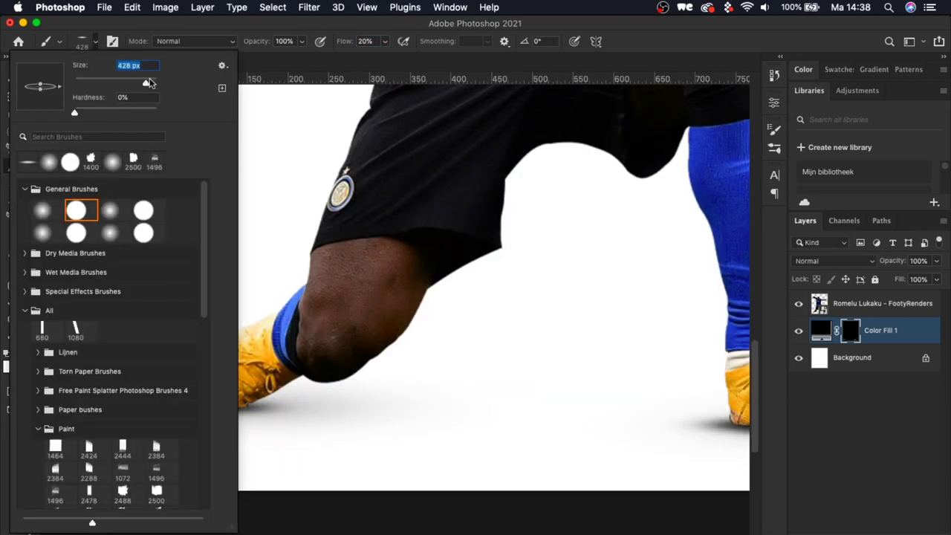
left_click_drag(147, 83, 150, 82)
left_click(91, 41)
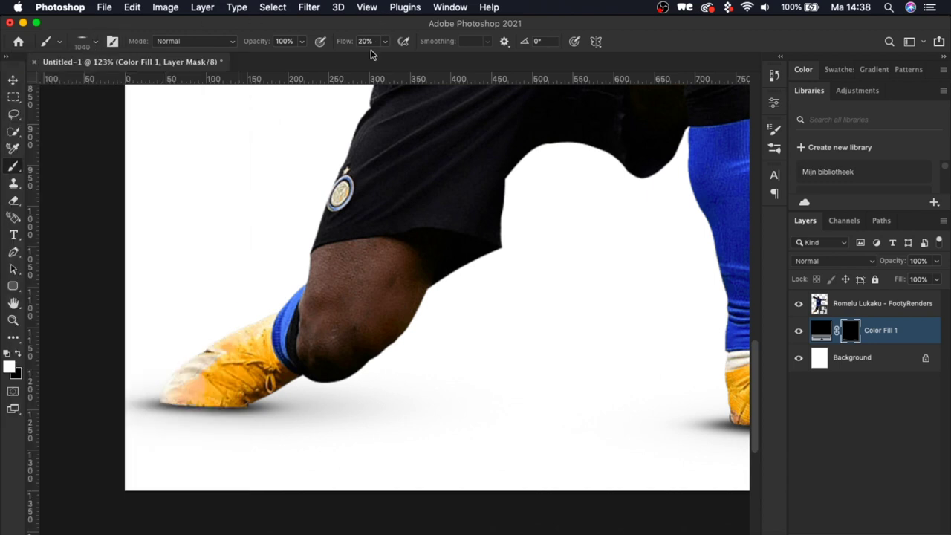
type("10")
key("Return")
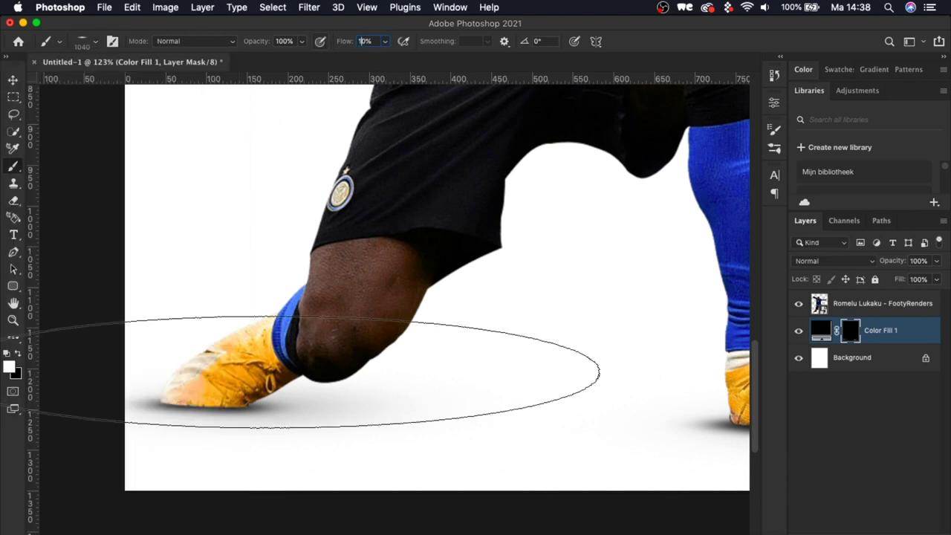
scroll(319, 382, "right", 10)
scroll(483, 412, "down", 3)
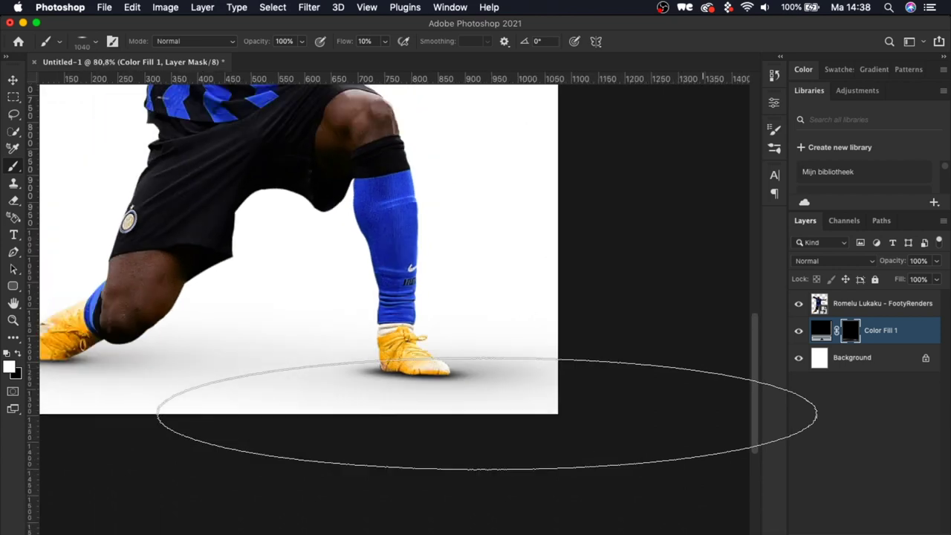
scroll(405, 295, "down", 3)
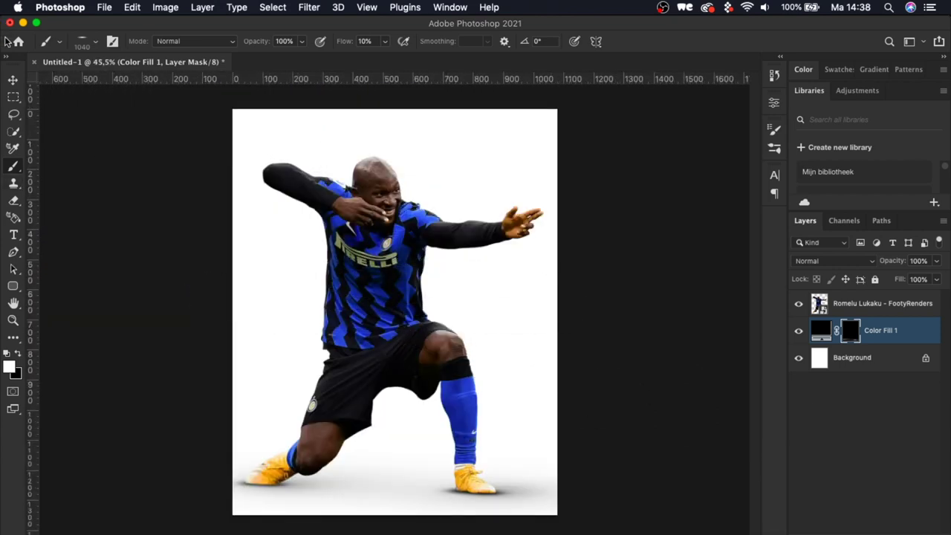
Add an Exposure adjustment layer above the footballer layer and set its exposure to -13,95
left_click(12, 78)
scroll(503, 431, "up", 8)
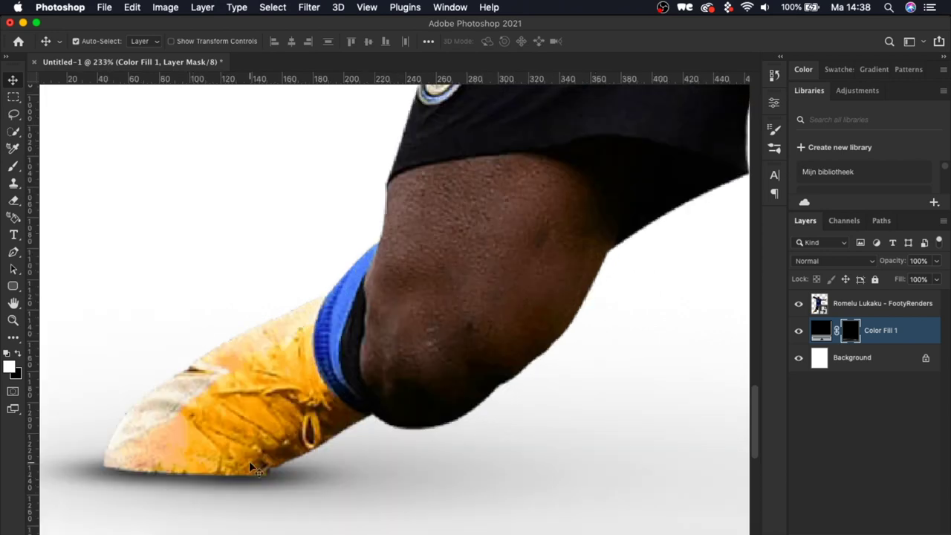
left_click(819, 304)
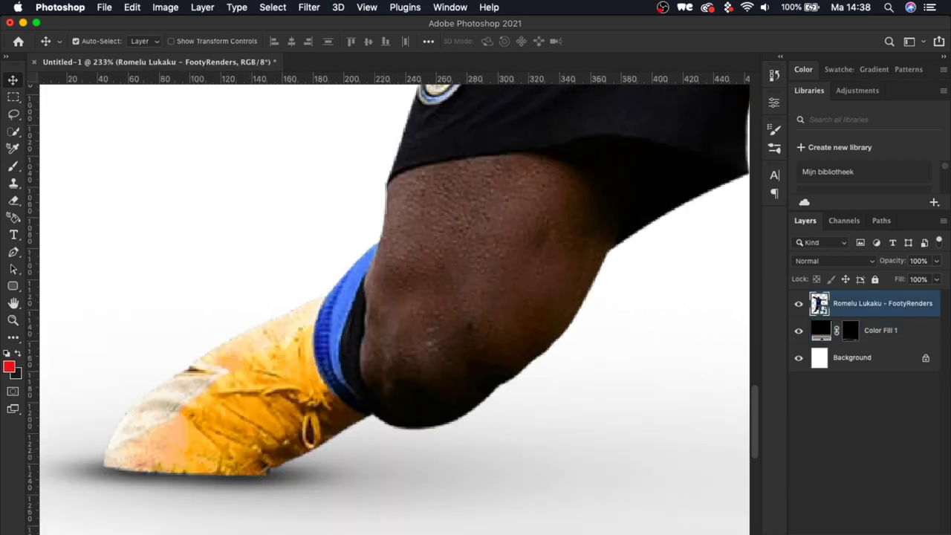
left_click(873, 533)
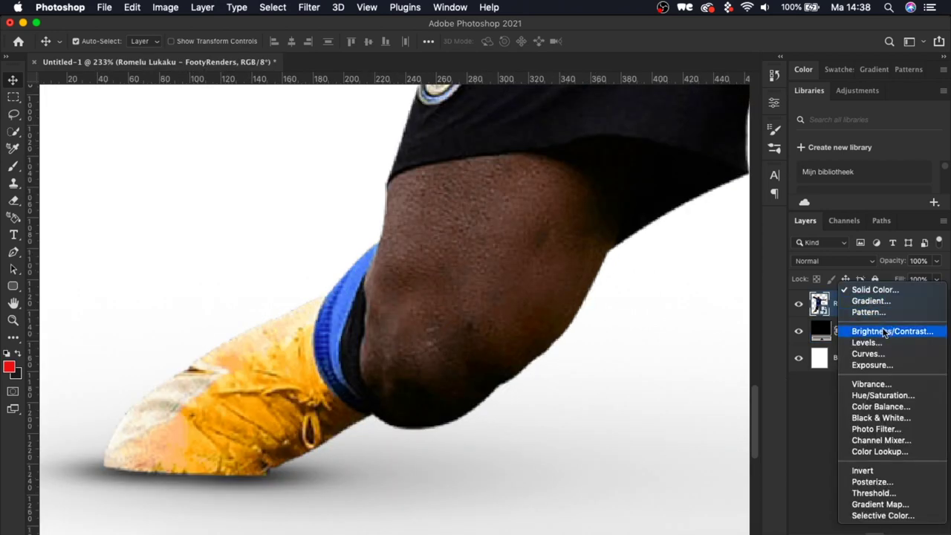
left_click(873, 364)
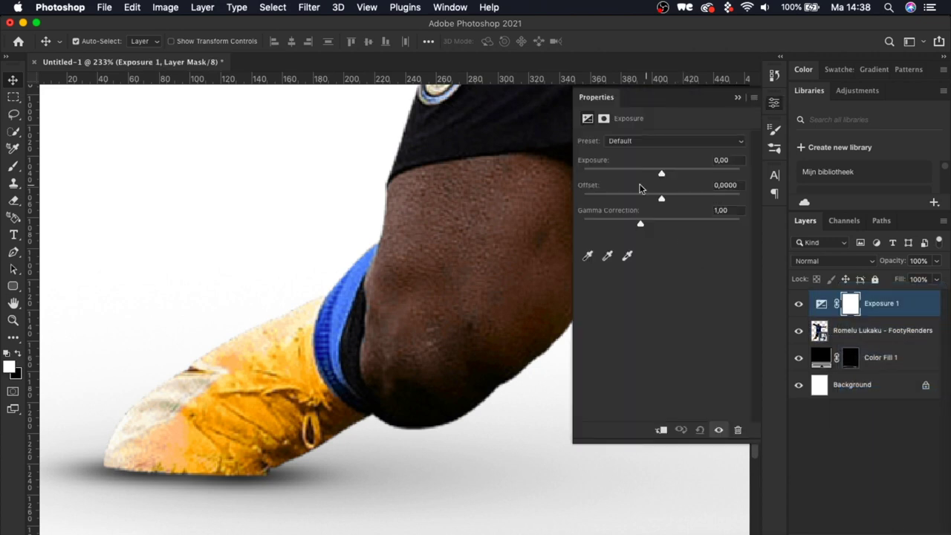
left_click(595, 171)
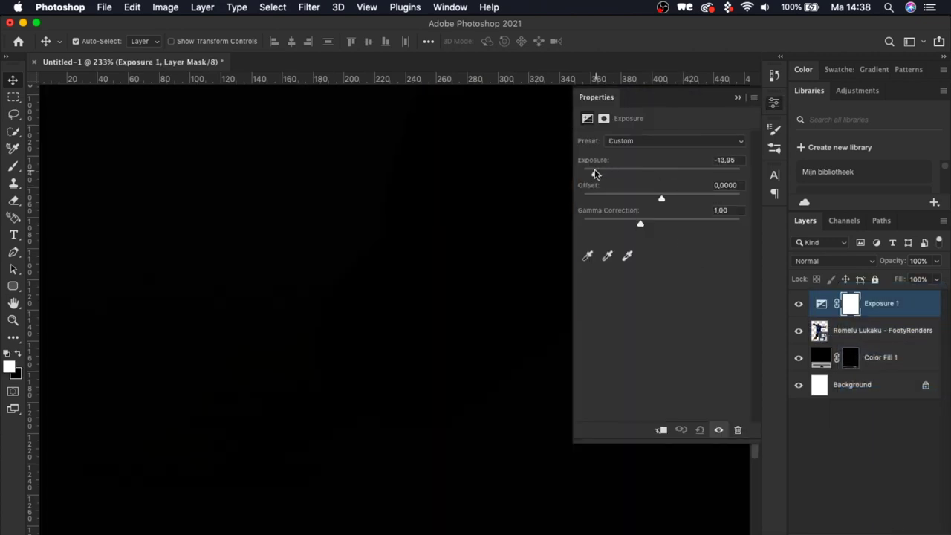
left_click(737, 98)
Invert the Exposure layer's mask to black and clip the adjustment to the footballer layer
key("super+i")
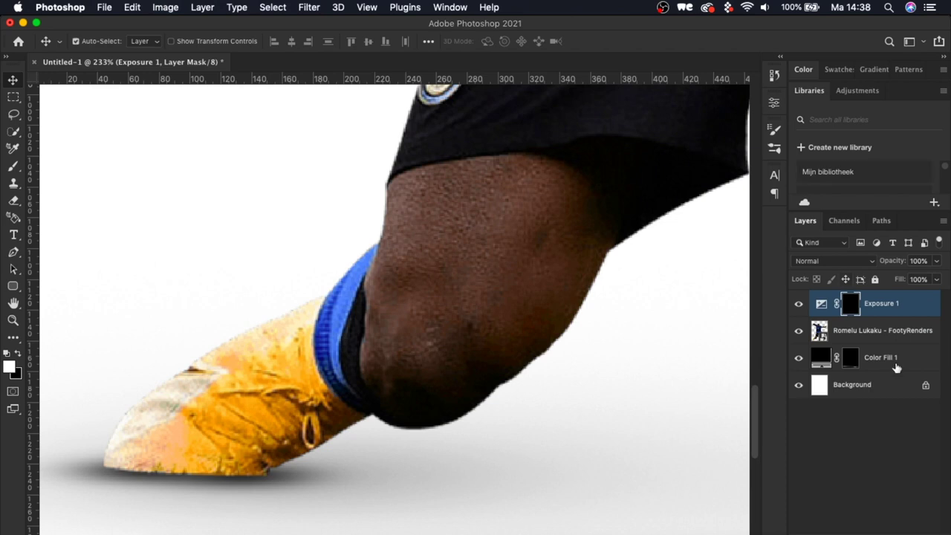
left_click(886, 312, "alt")
key("i")
Set up the Brush tool with a soft round tip of 30 px and 0% hardness
left_click(15, 170)
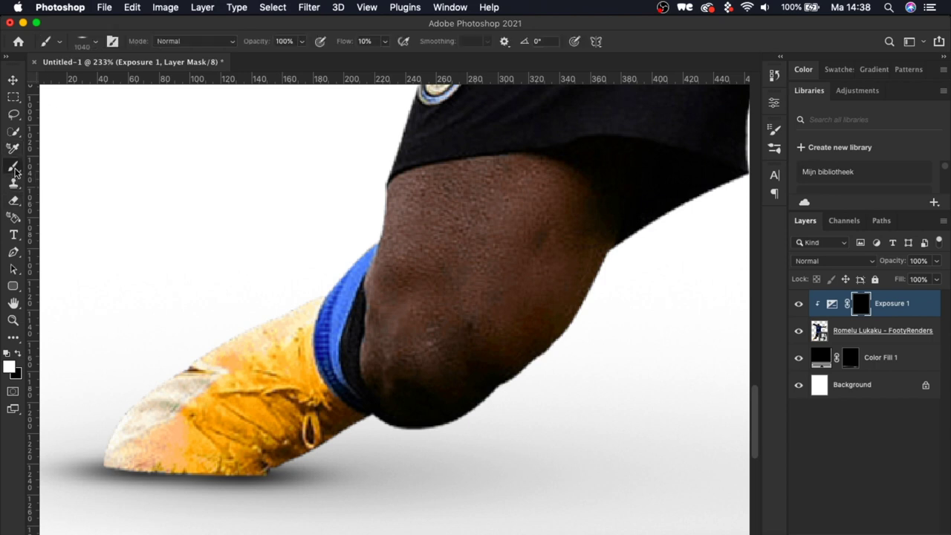
left_click(96, 44)
left_click(87, 82)
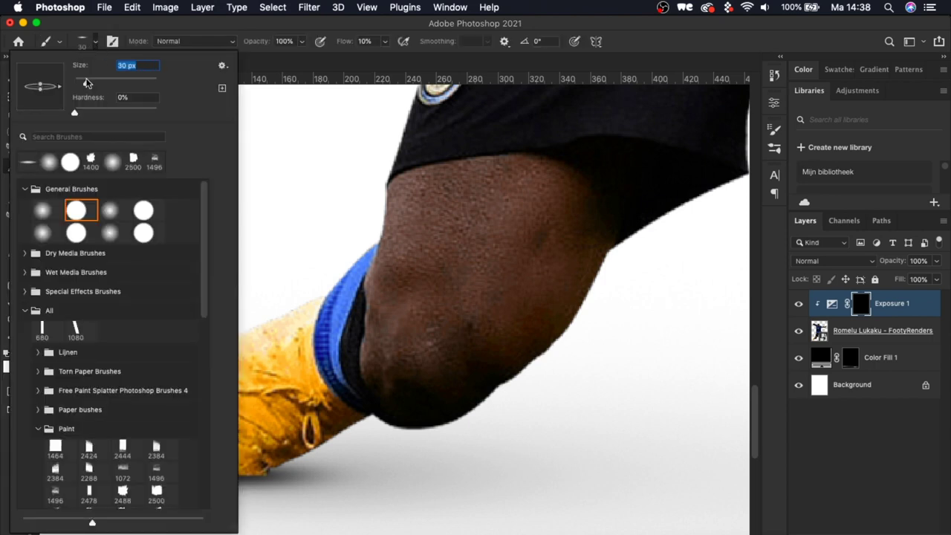
key("Return")
left_click(88, 49)
left_click(110, 212)
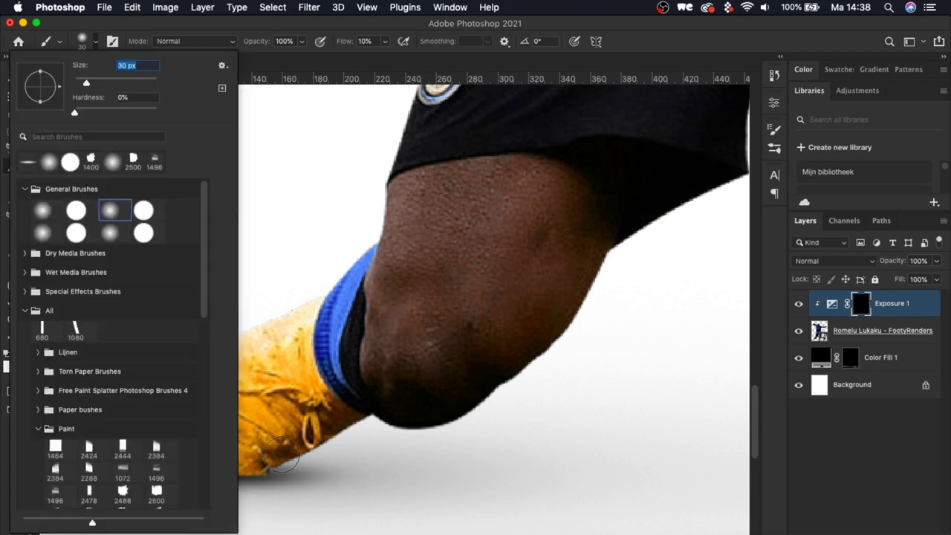
key("Return")
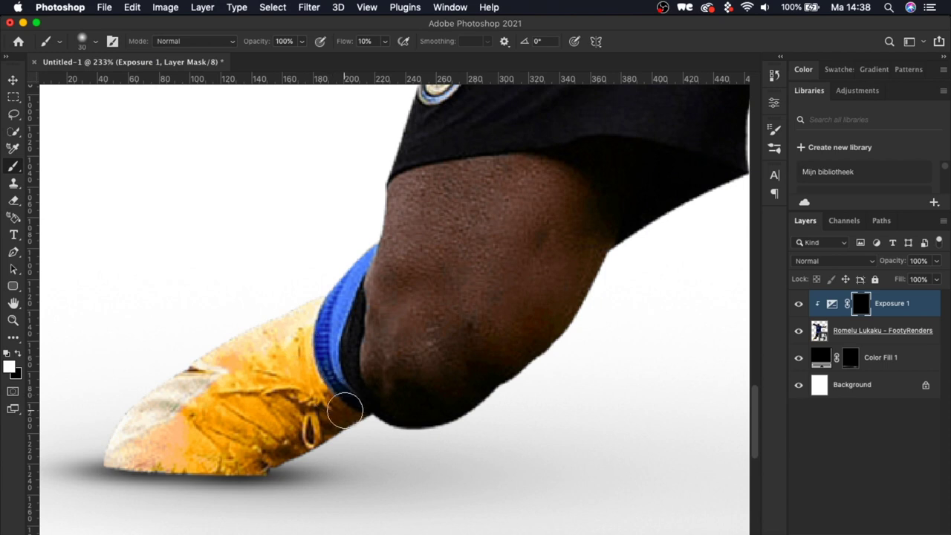
Paint on the Exposure mask along the kneeling leg's boot sole, raising the brush flow to 30%, to darken the edge meeting the floor
mouse_move(94, 465)
left_mouse_down()
mouse_move(267, 499)
mouse_move(91, 487)
mouse_move(300, 499)
mouse_move(113, 461)
left_mouse_up()
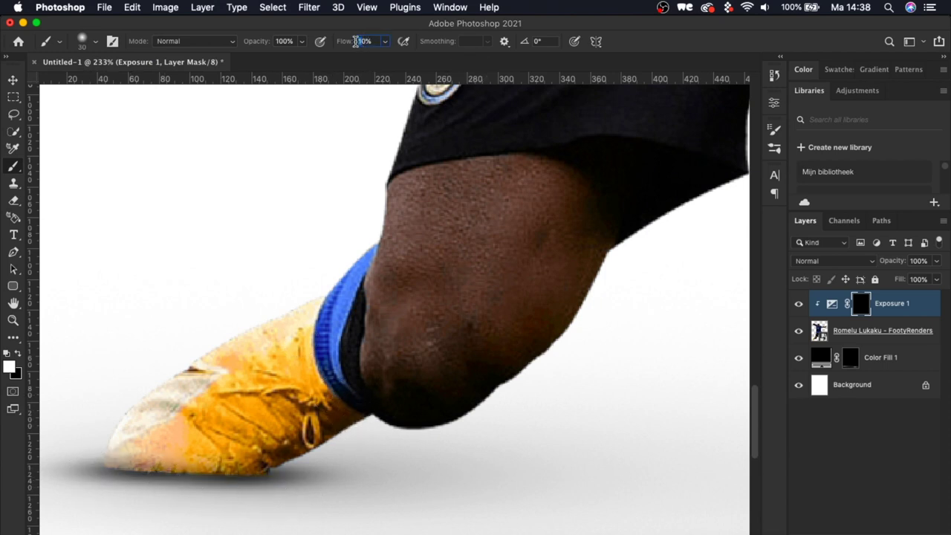
mouse_move(108, 469)
left_mouse_down()
mouse_move(204, 477)
mouse_move(92, 464)
left_mouse_up()
scroll(92, 464, "up", 4)
scroll(98, 466, "left", 5)
scroll(98, 465, "down", 4)
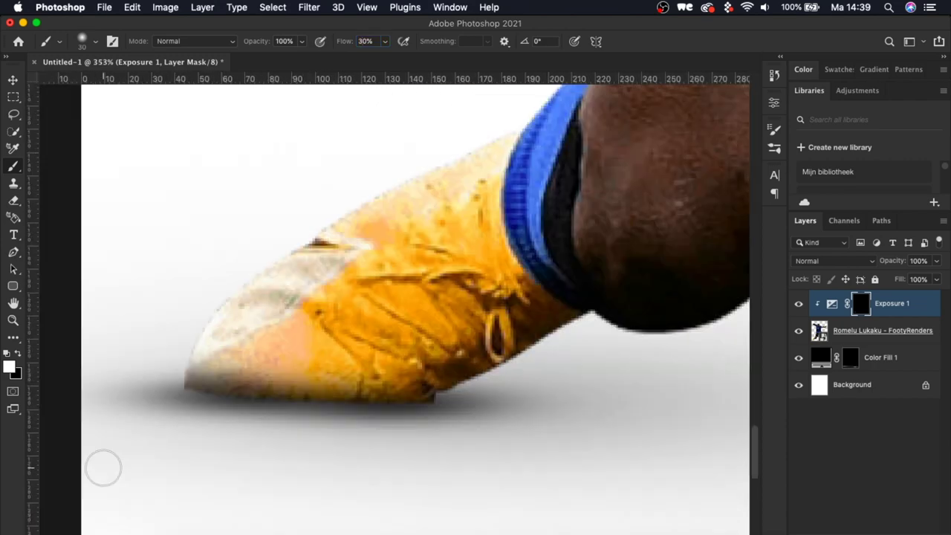
On the Color Fill 1 mask, paint a darker contact shadow under the kneeling leg's boot with the flattened 30 px brush
left_click(851, 360)
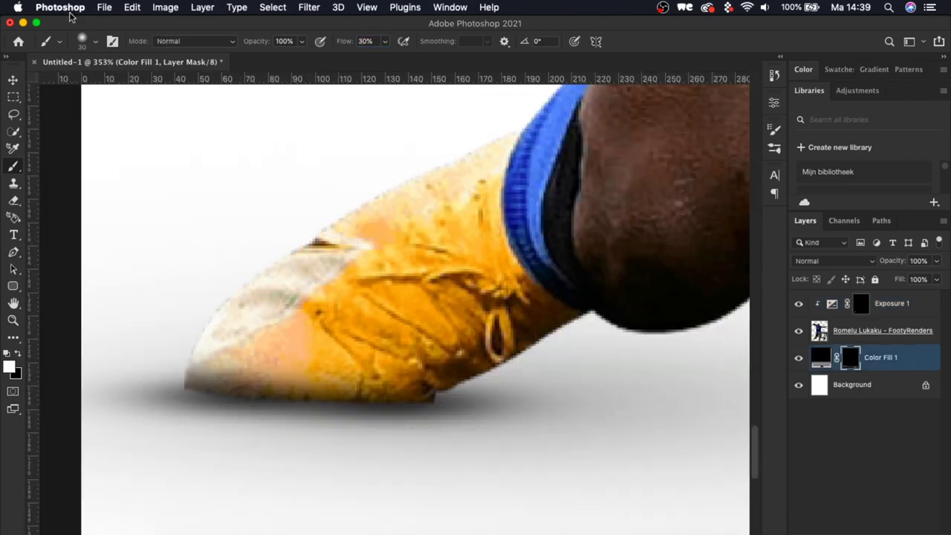
left_click(94, 43)
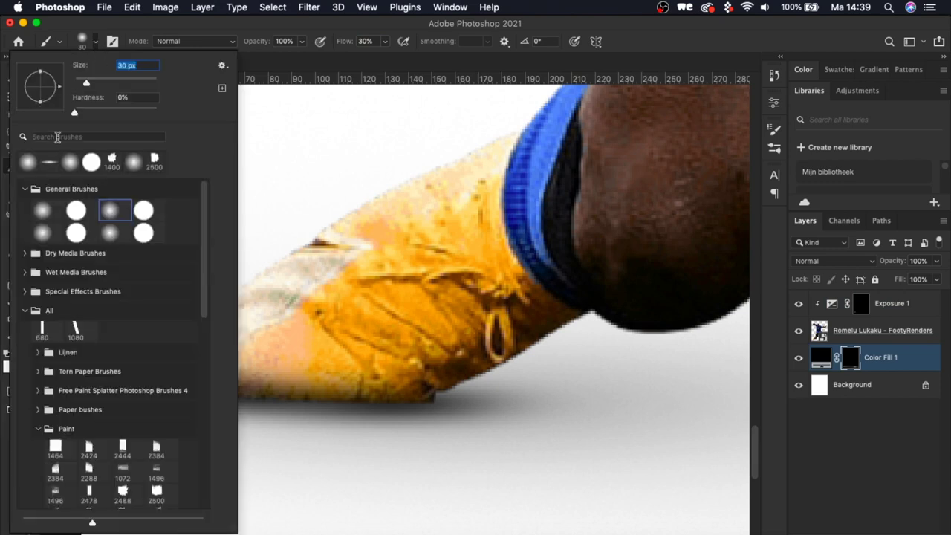
left_click(95, 42)
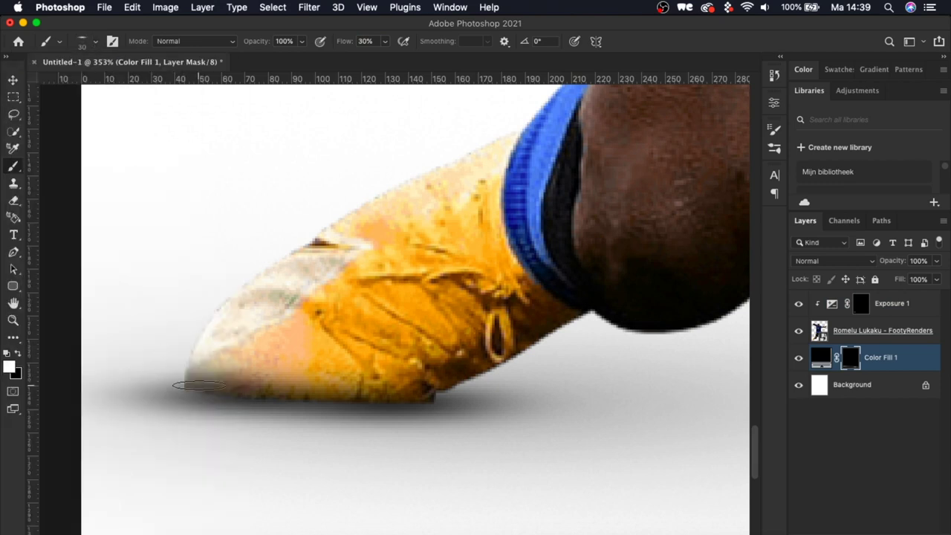
mouse_move(194, 391)
left_mouse_down()
mouse_move(229, 399)
mouse_move(202, 386)
mouse_move(429, 409)
left_mouse_up()
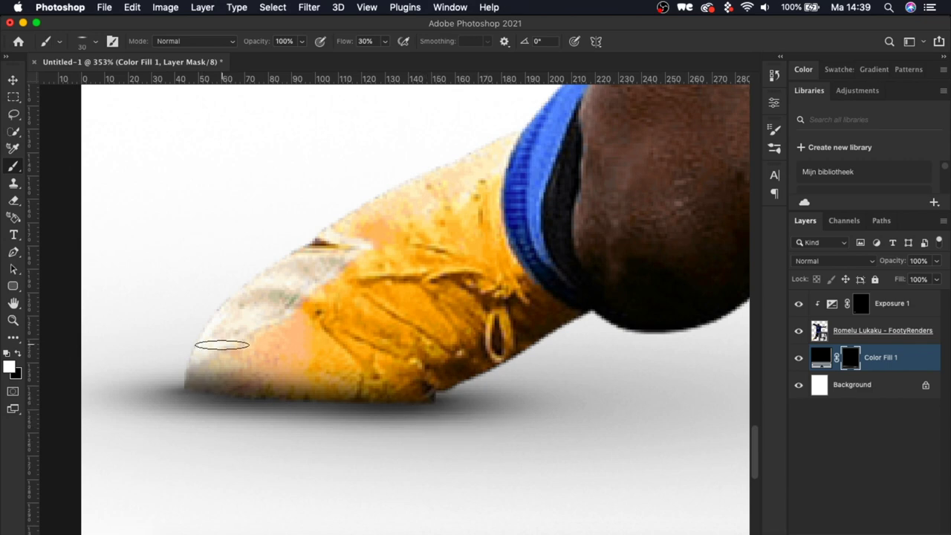
scroll(641, 374, "right", 10)
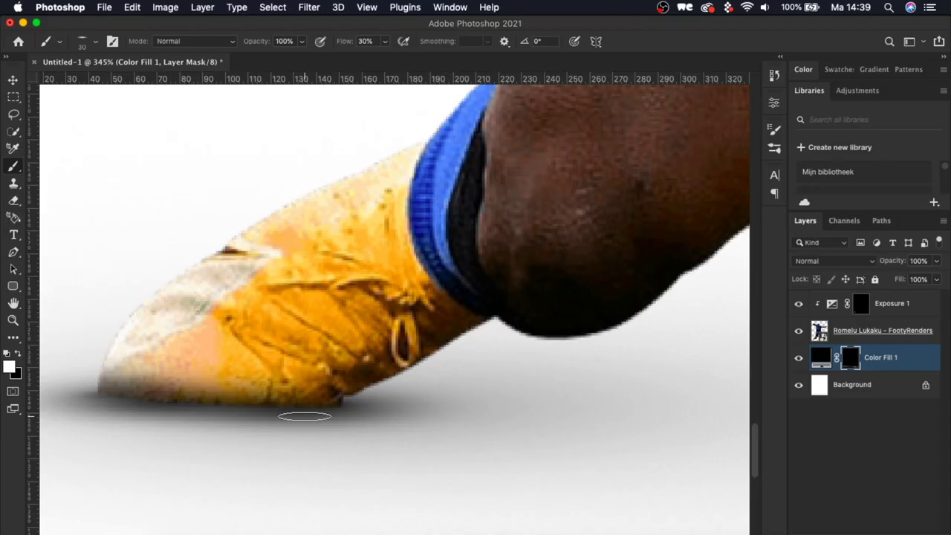
On the Exposure 1 mask, softly shade the kneeling leg's boot with a 169 px soft round brush at 5% flow
left_click(881, 302)
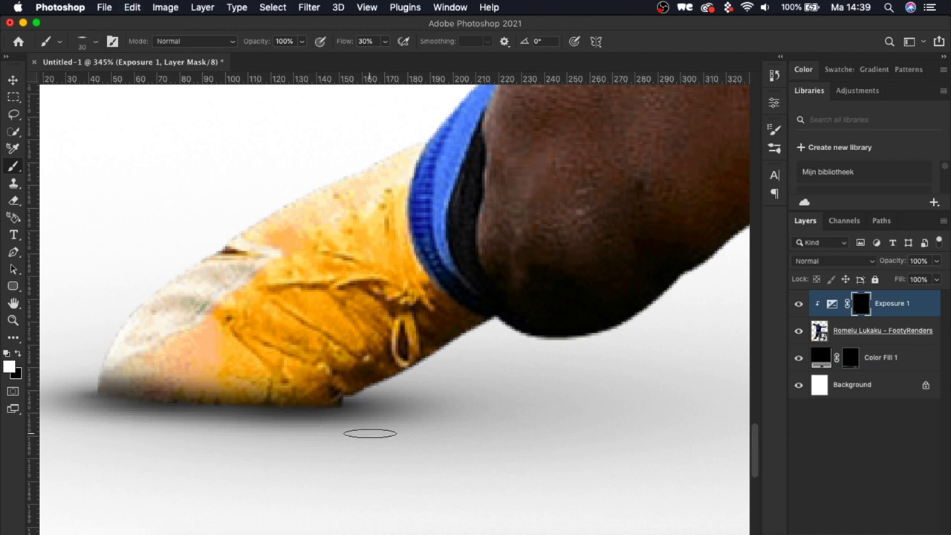
scroll(369, 434, "down", 5)
scroll(434, 433, "down", 3)
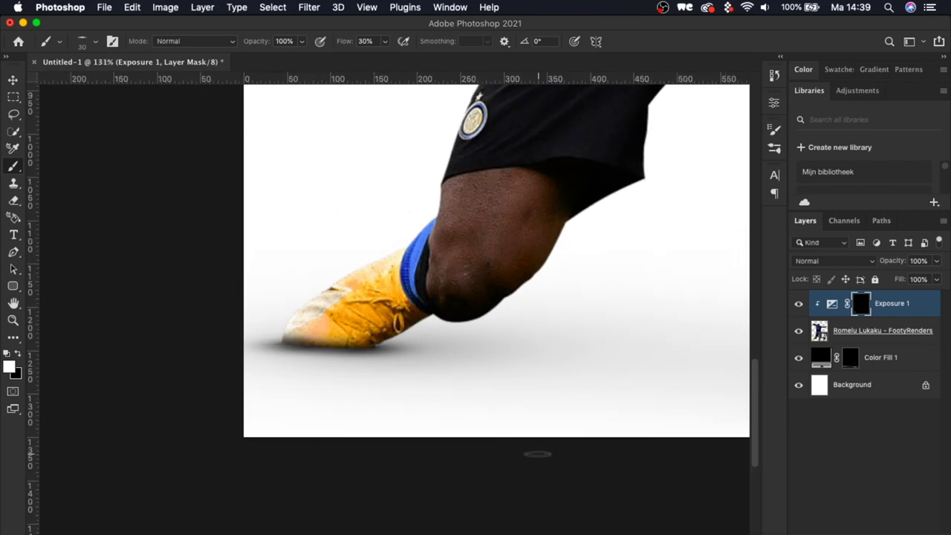
scroll(359, 367, "up", 6)
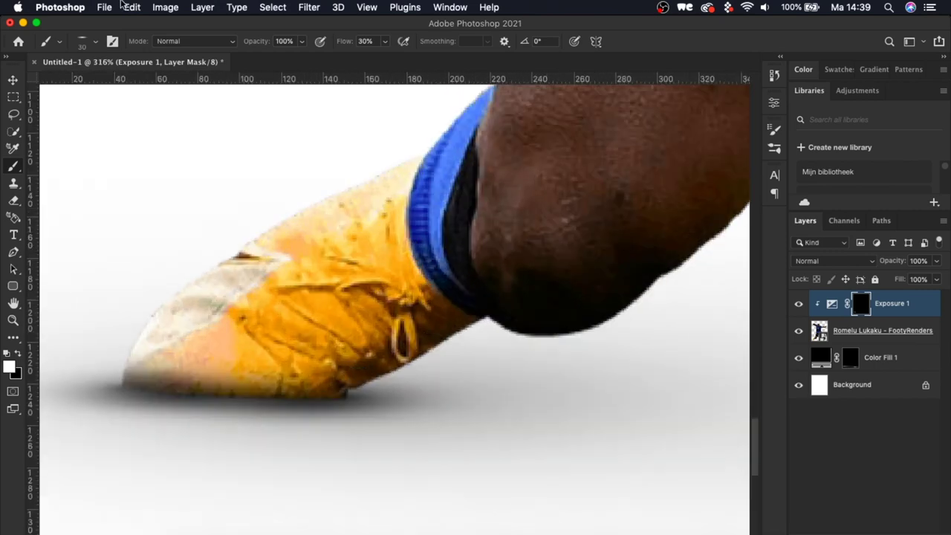
left_click(89, 42)
left_click(95, 47)
left_click_drag(366, 41, 326, 40)
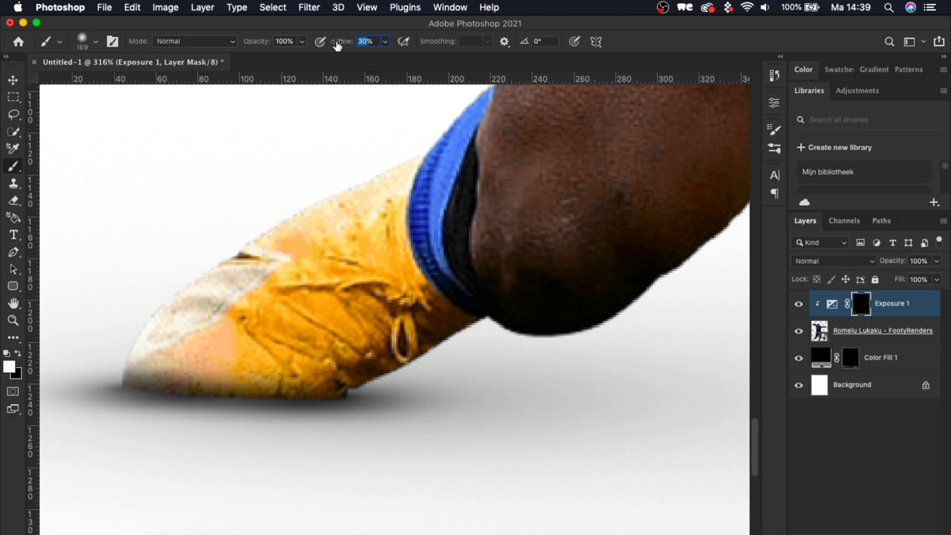
key("Return")
mouse_move(437, 484)
left_mouse_down()
mouse_move(248, 456)
mouse_move(270, 451)
mouse_move(197, 469)
mouse_move(480, 420)
mouse_move(173, 448)
mouse_move(320, 446)
mouse_move(224, 454)
mouse_move(281, 438)
mouse_move(330, 407)
left_mouse_up()
Darken the sole edge of the standing leg's boot using a 9 px brush at 30% flow
scroll(329, 407, "right", 10)
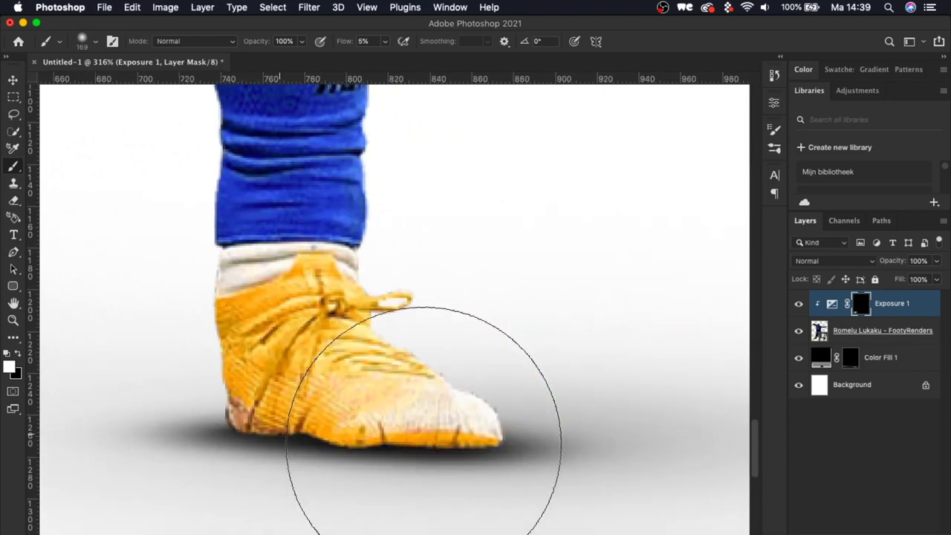
left_click(89, 45)
left_click(90, 81)
left_click_drag(83, 85, 80, 85)
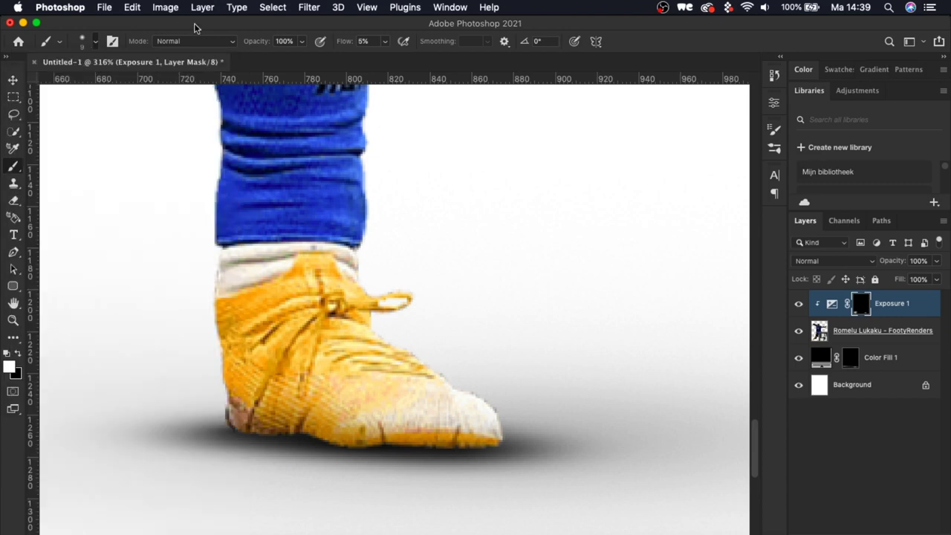
left_click(344, 41)
type("30")
left_click_drag(237, 429, 375, 453)
Set the soft brush to 97 px and 5% flow, then enlarge it further to build up gentle shading on the boots
left_click(91, 42)
left_click_drag(102, 83, 113, 82)
left_click(95, 44)
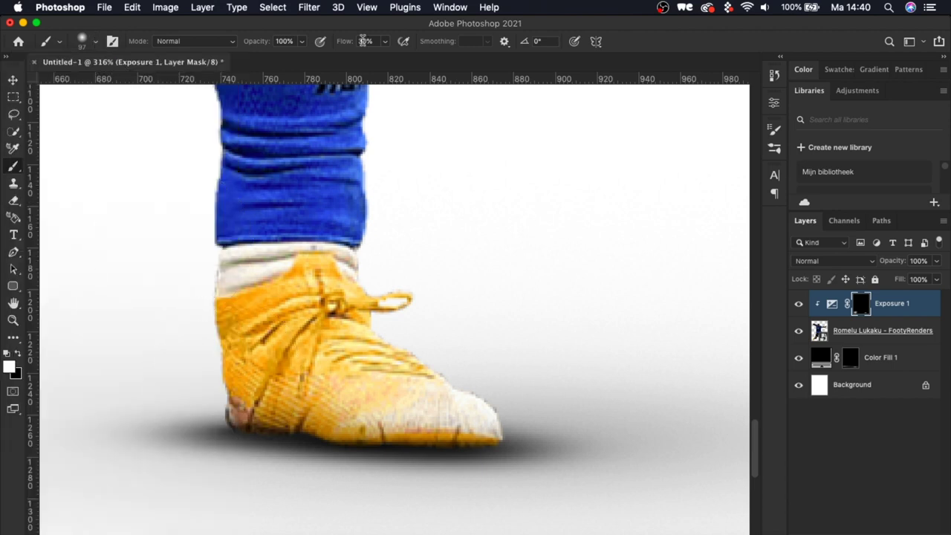
scroll(203, 367, "up", 1)
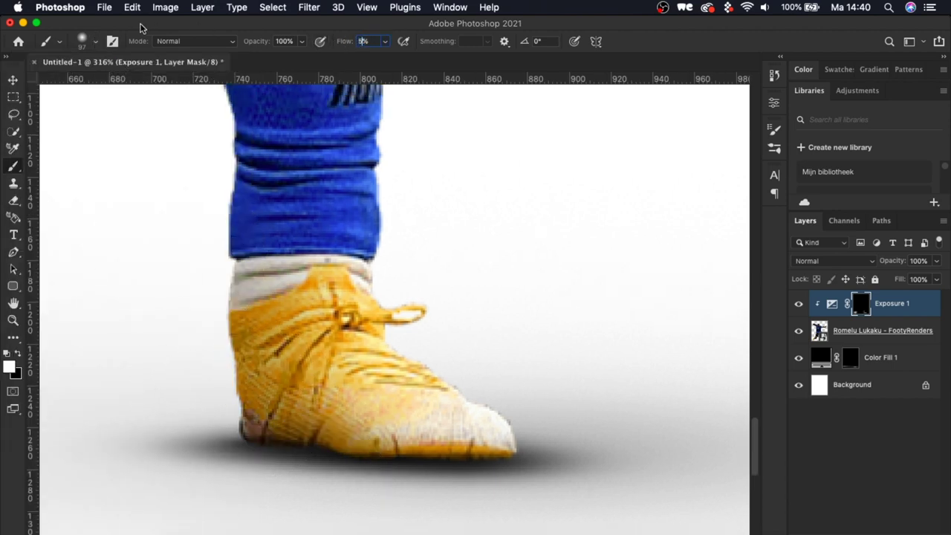
left_click(95, 42)
left_click_drag(139, 81, 141, 81)
left_click(96, 42)
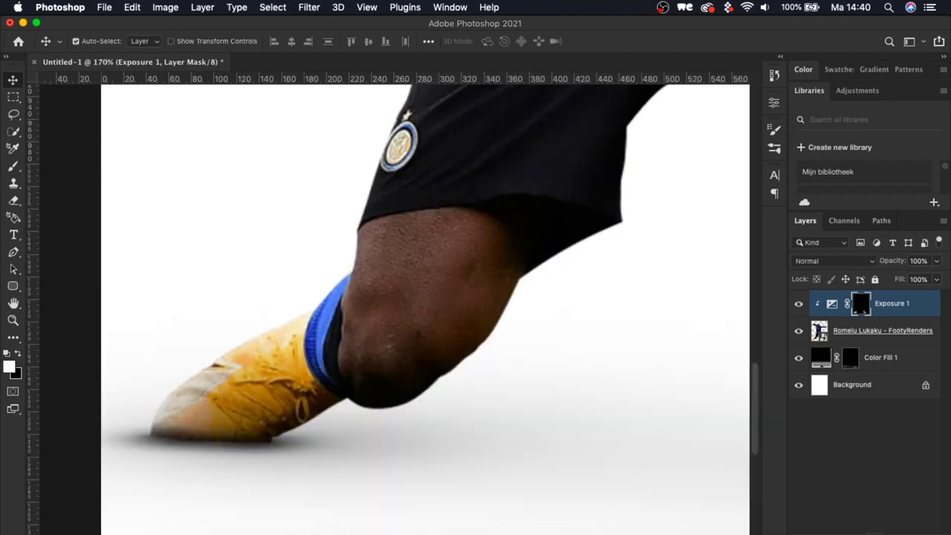
Add a second Exposure adjustment layer set to +8,24, clipped to the footballer layer and with its mask inverted to black
left_click(869, 533)
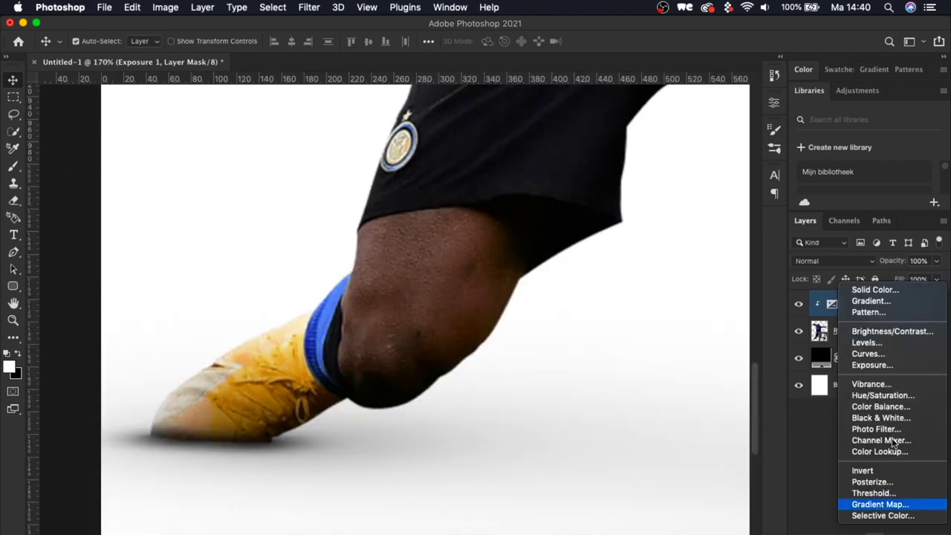
left_click(870, 365)
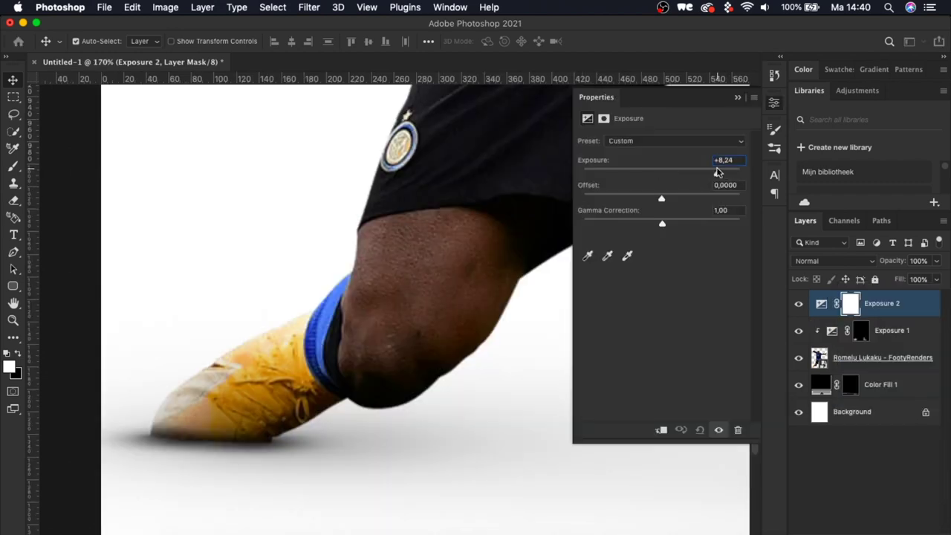
left_click(738, 98)
left_click(905, 315, "alt")
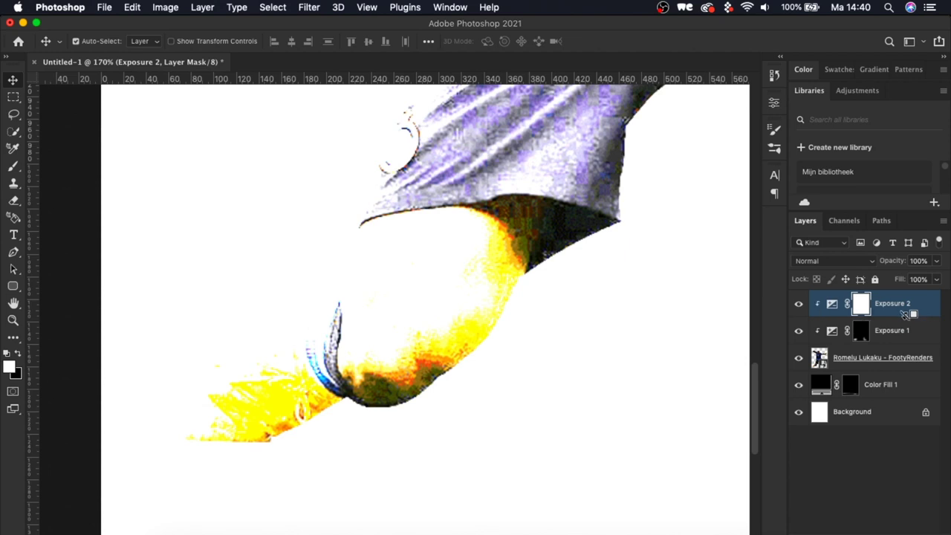
key("ctrl+i")
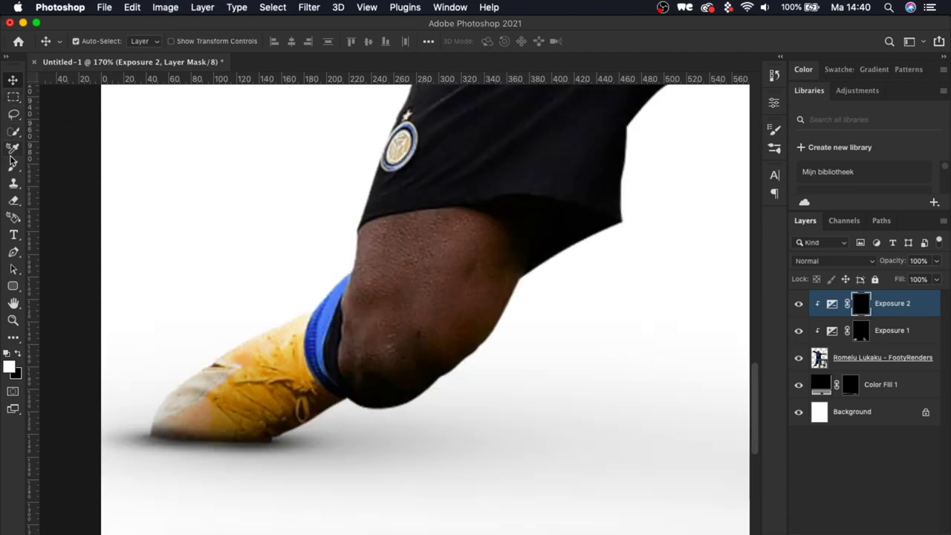
With a 44 px soft brush at 5% flow, paint highlights on the Exposure 2 mask along the outer edges of the shorts and shirt
left_click(12, 171)
left_click(95, 40)
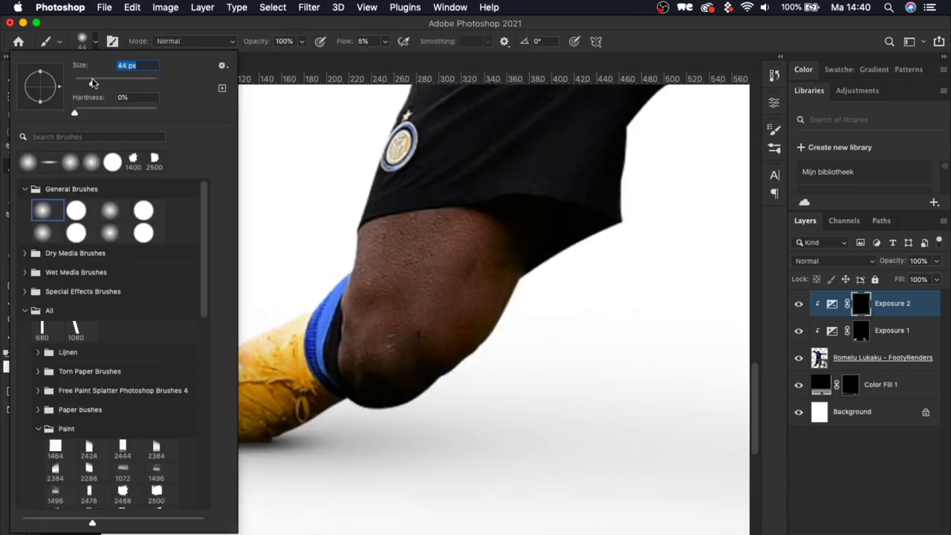
left_click(95, 41)
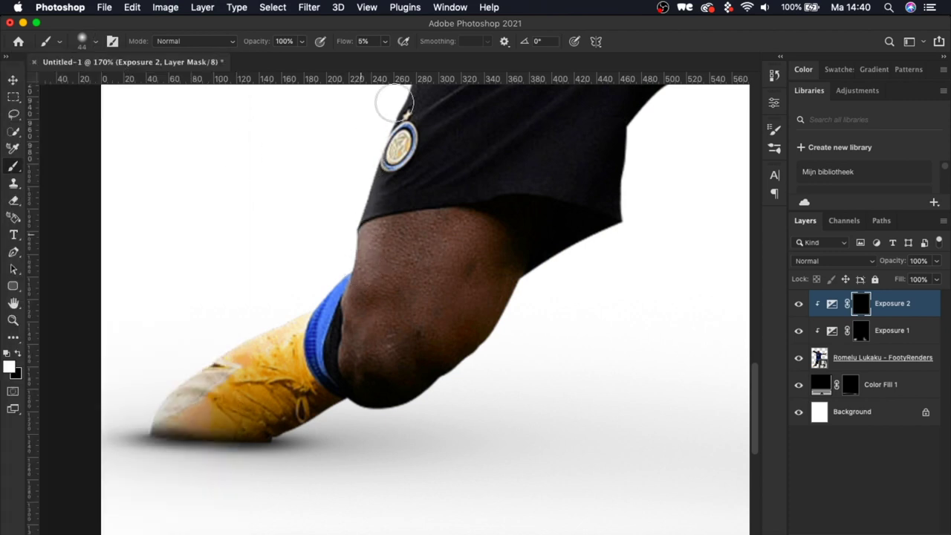
scroll(401, 87, "up", 5)
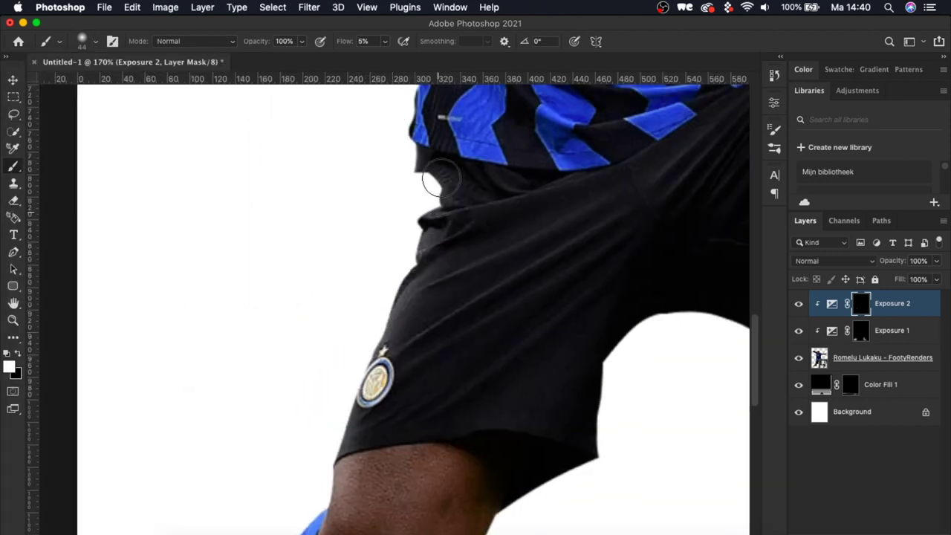
scroll(419, 223, "up", 5)
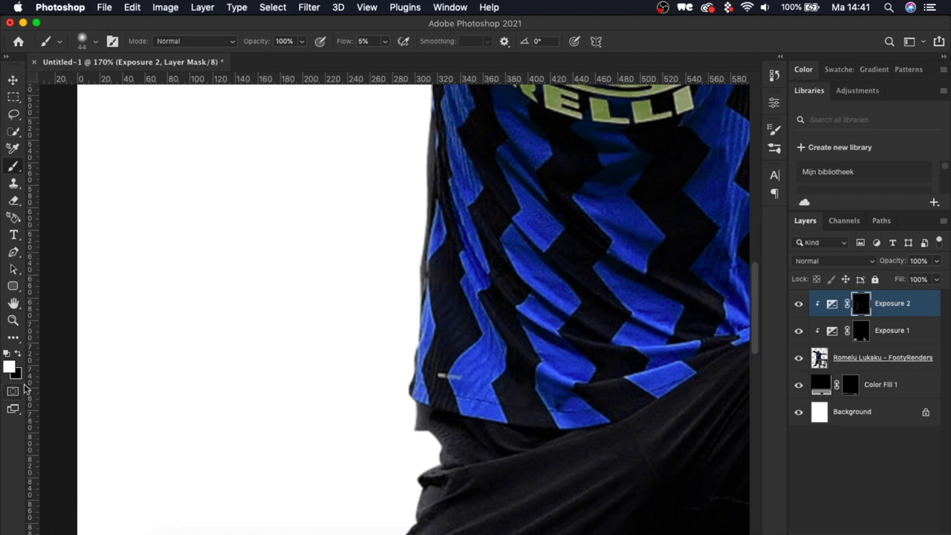
scroll(395, 239, "up", 5)
scroll(245, 159, "up", 5)
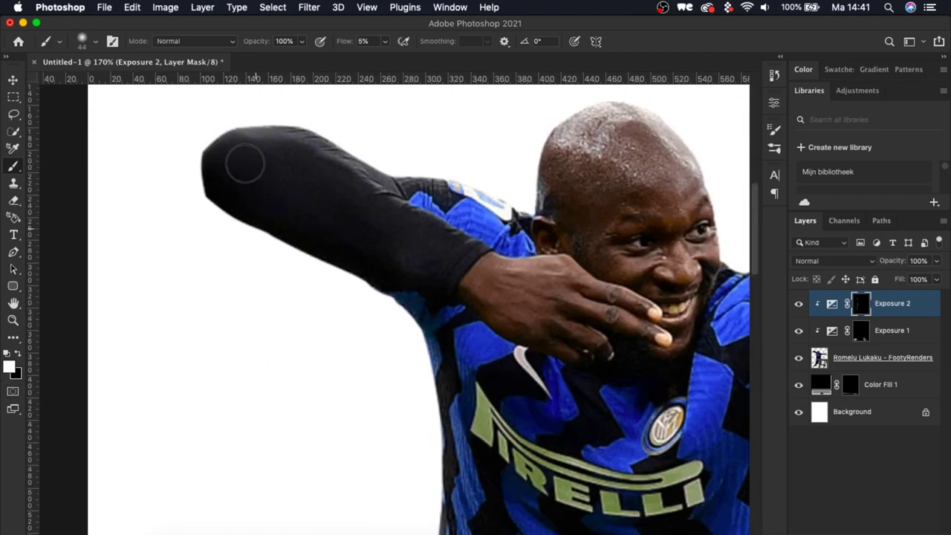
Paint highlights on the Exposure 2 mask over the footballer's face, shoulder and arms
left_click_drag(577, 282, 637, 235)
left_click_drag(664, 273, 706, 302)
scroll(575, 283, "right", 1)
scroll(575, 282, "down", 4)
scroll(574, 282, "right", 4)
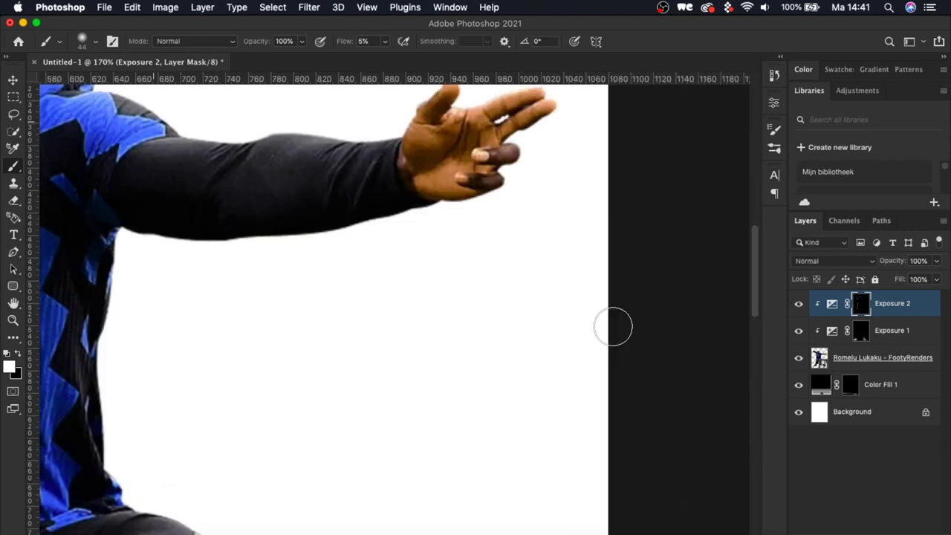
scroll(614, 325, "right", 7)
scroll(614, 324, "down", 4)
scroll(353, 159, "left", 8)
scroll(353, 159, "up", 3)
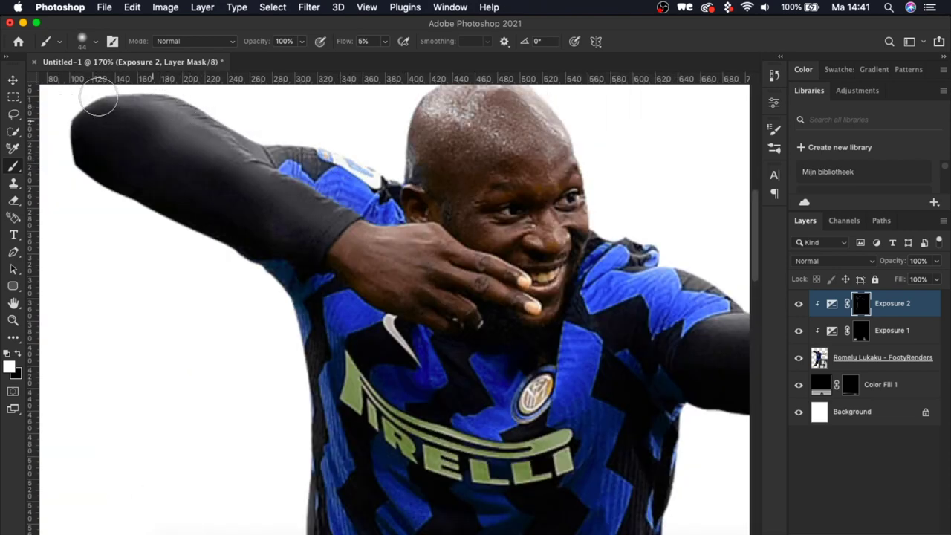
Brighten the upper edge of the raised elbow and the side of the head on the Exposure 2 mask
left_click_drag(99, 97, 154, 120)
left_click_drag(407, 145, 439, 101)
scroll(483, 229, "down", 6)
scroll(411, 284, "down", 3)
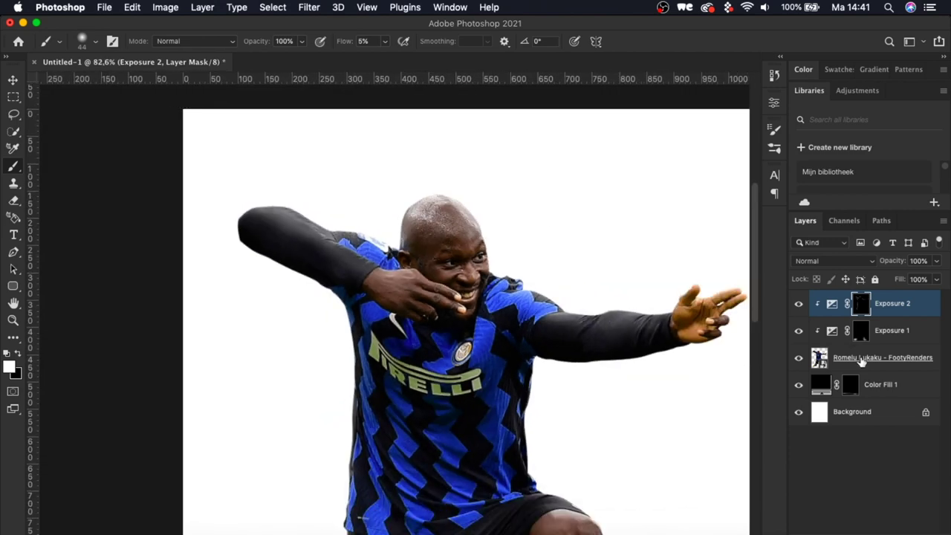
Select the Exposure 1 mask, enlarge the brush to 172 px and paint soft shading over the shirt
left_click(860, 334)
left_click(95, 42)
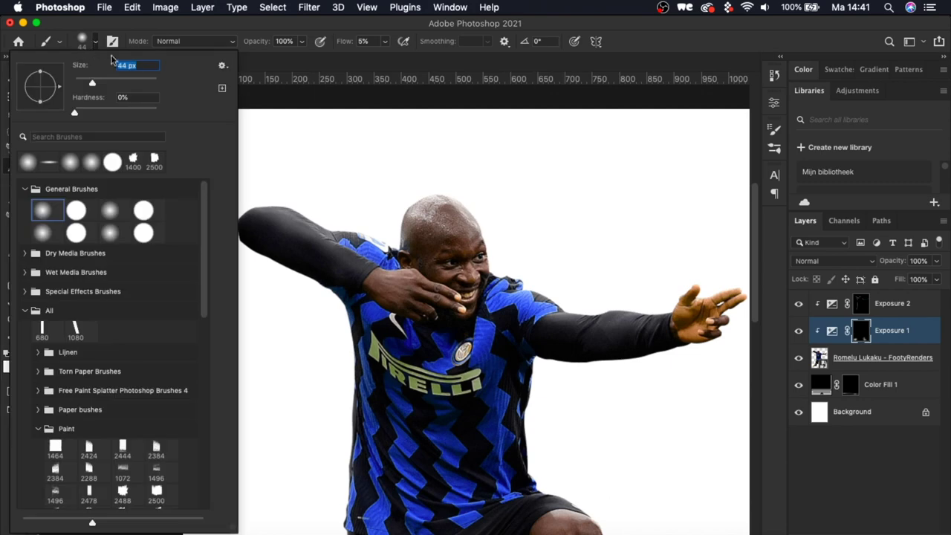
left_click(131, 83)
left_click(864, 324)
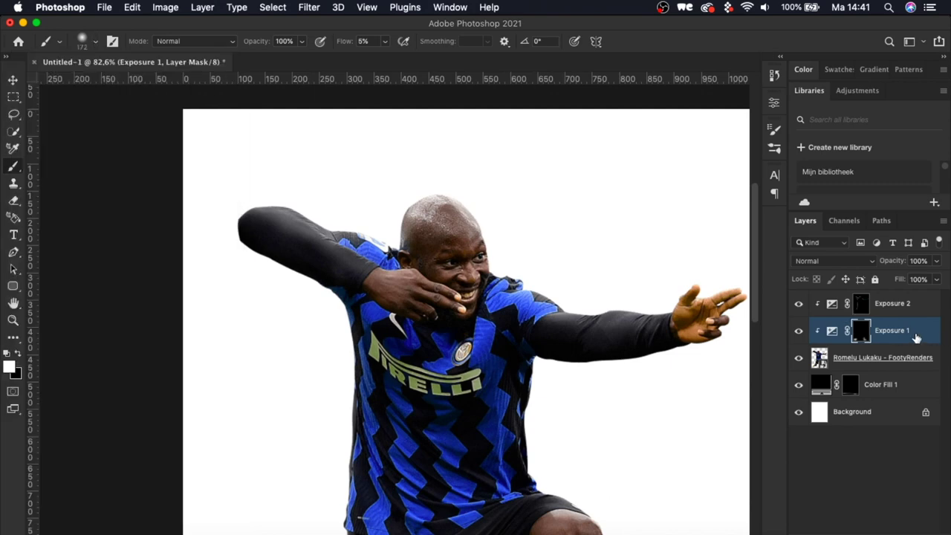
scroll(456, 435, "down", 5)
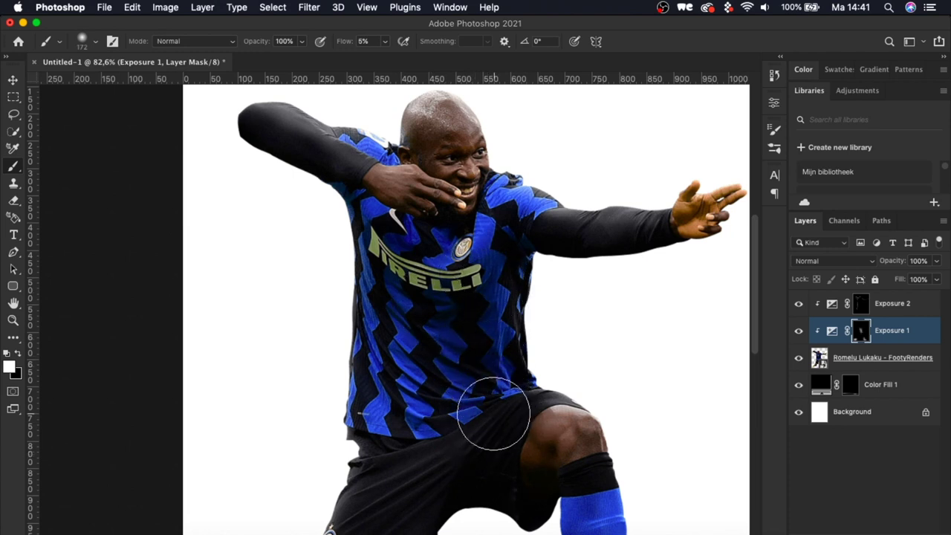
Paint soft shading on the Exposure 1 mask over the shorts, both knees and the front leg's blue sock
scroll(526, 478, "down", 10)
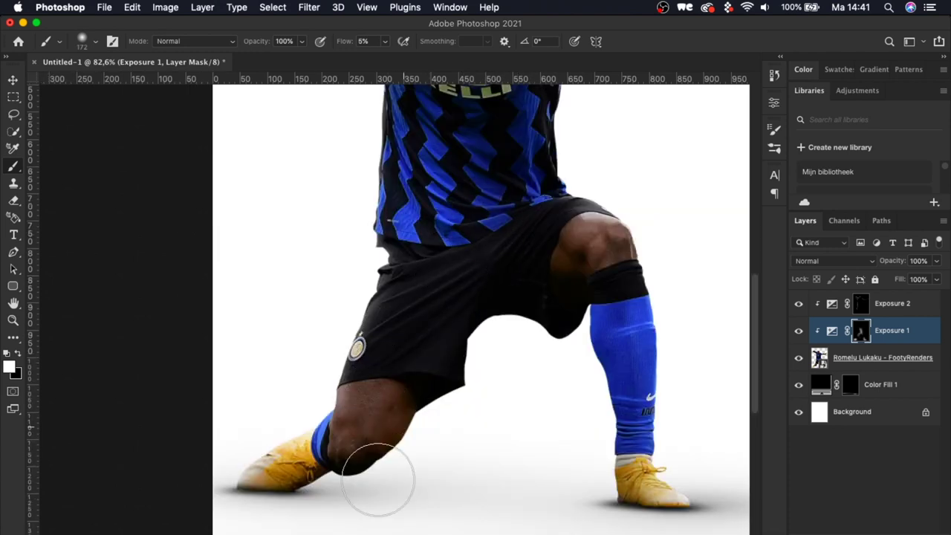
left_click(798, 332)
left_click(799, 331)
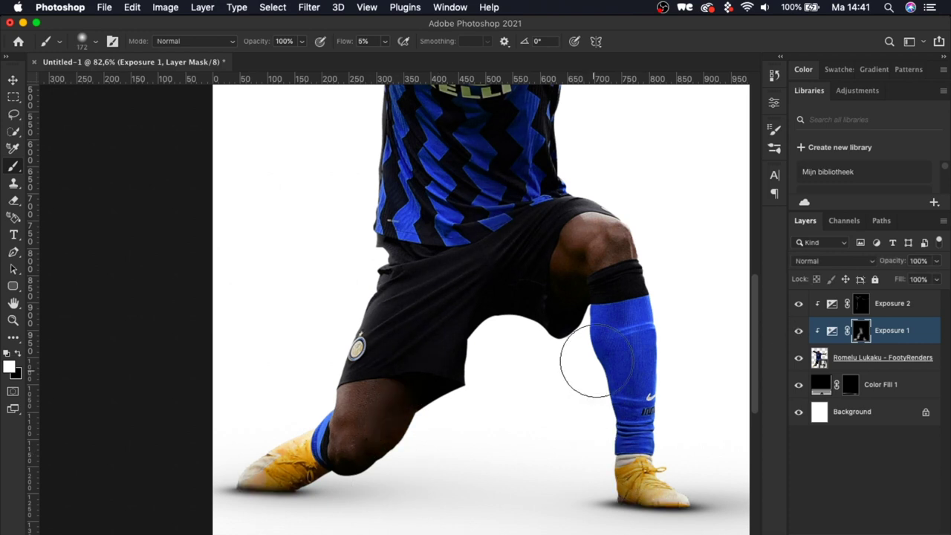
mouse_move(652, 326)
left_mouse_down()
mouse_move(658, 274)
mouse_move(671, 353)
mouse_move(641, 236)
mouse_move(671, 309)
mouse_move(664, 416)
left_mouse_up()
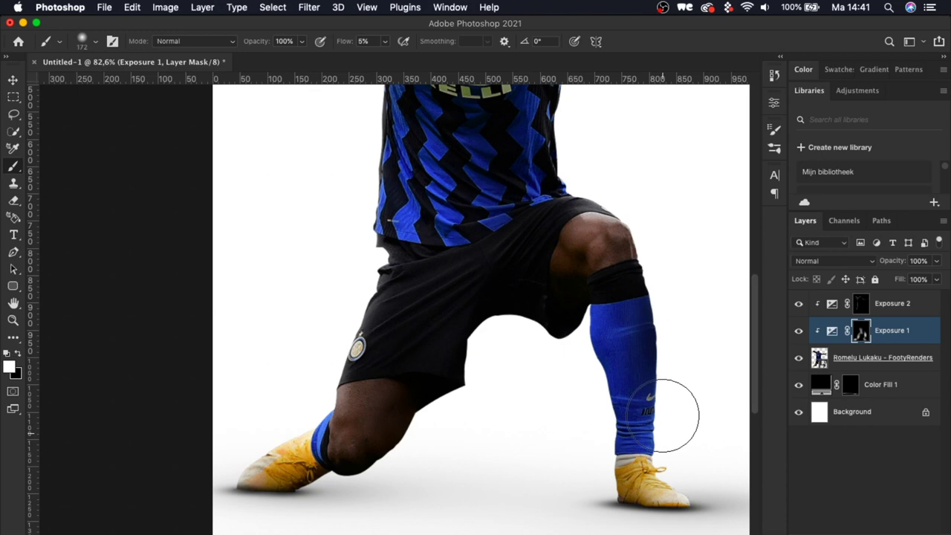
key("x")
scroll(666, 387, "up", 5)
scroll(666, 387, "right", 5)
scroll(666, 386, "down", 1)
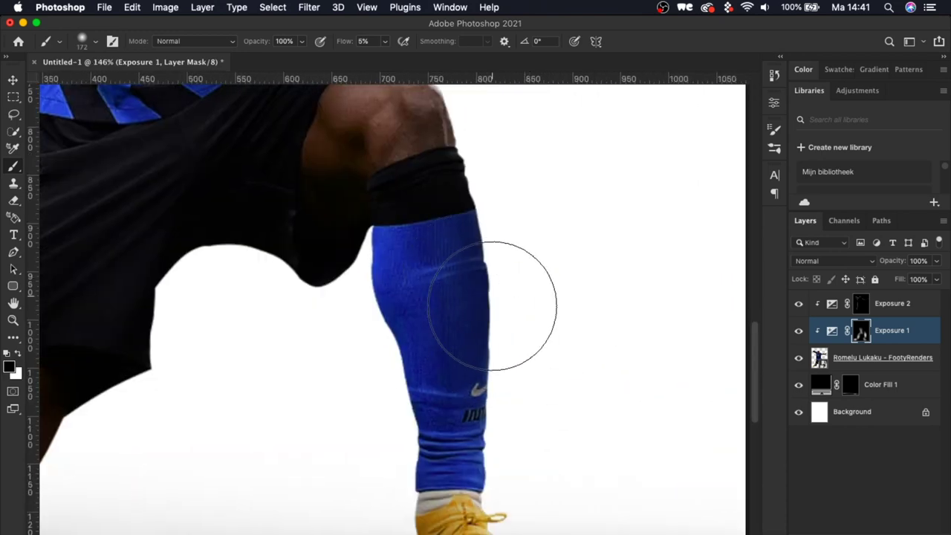
scroll(484, 297, "down", 5)
Select the Exposure 2 mask, paint highlights along the front leg's blue sock and compare the footballer with each Exposure layer switched off
left_click(861, 304)
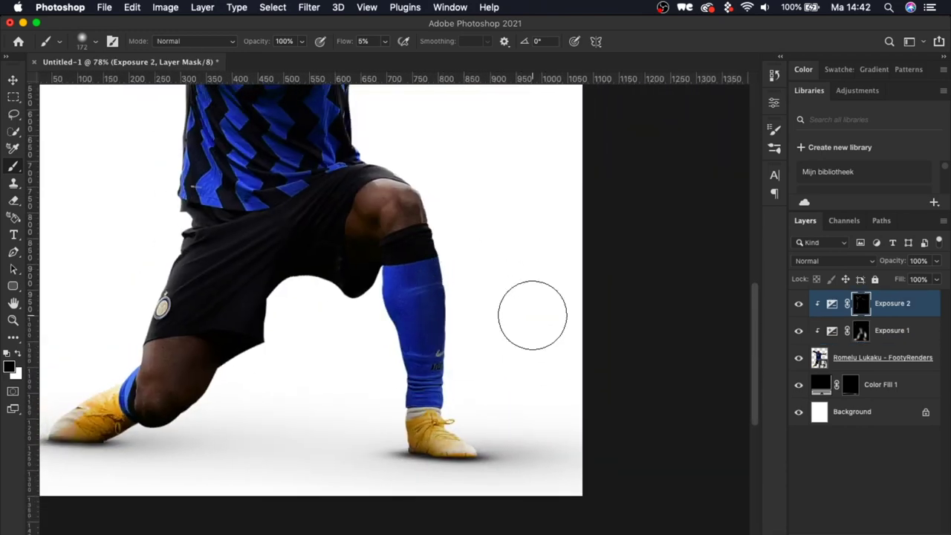
scroll(530, 314, "up", 3)
mouse_move(437, 211)
left_mouse_down()
mouse_move(432, 176)
mouse_move(434, 234)
mouse_move(416, 210)
left_mouse_up()
key("x")
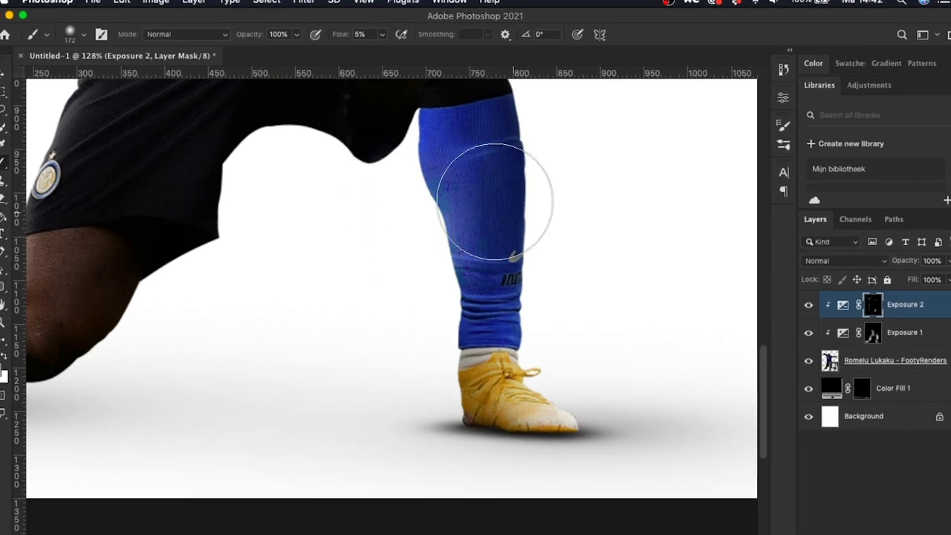
left_click_drag(445, 180, 458, 270)
scroll(265, 191, "down", 5)
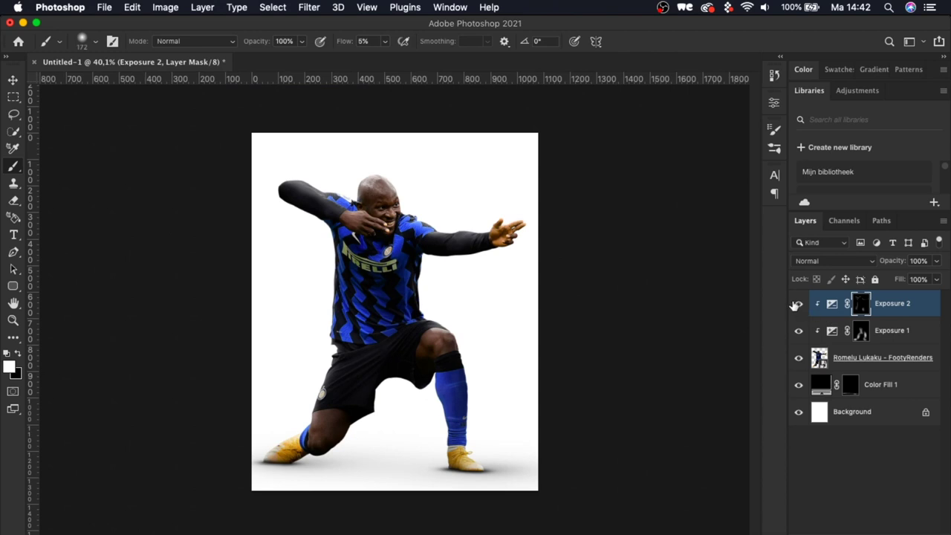
left_click(795, 304)
left_click(796, 309)
left_click(799, 331)
left_click(799, 331)
Group the footballer, Color Fill 1 and both Exposure layers as "Subject" and hide the group
key("v")
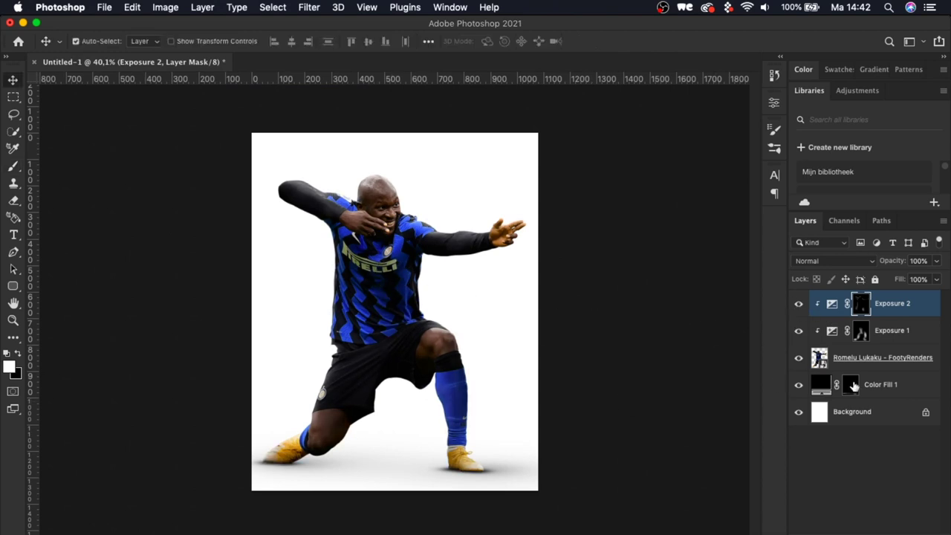
left_click(895, 361)
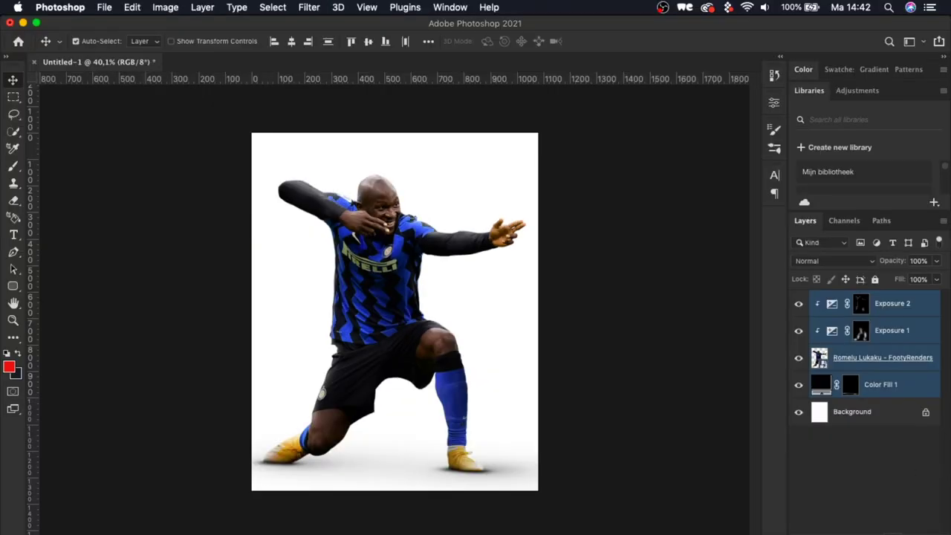
key("super+g")
double_click(839, 298)
type("Subject")
key("Return")
left_click(799, 300)
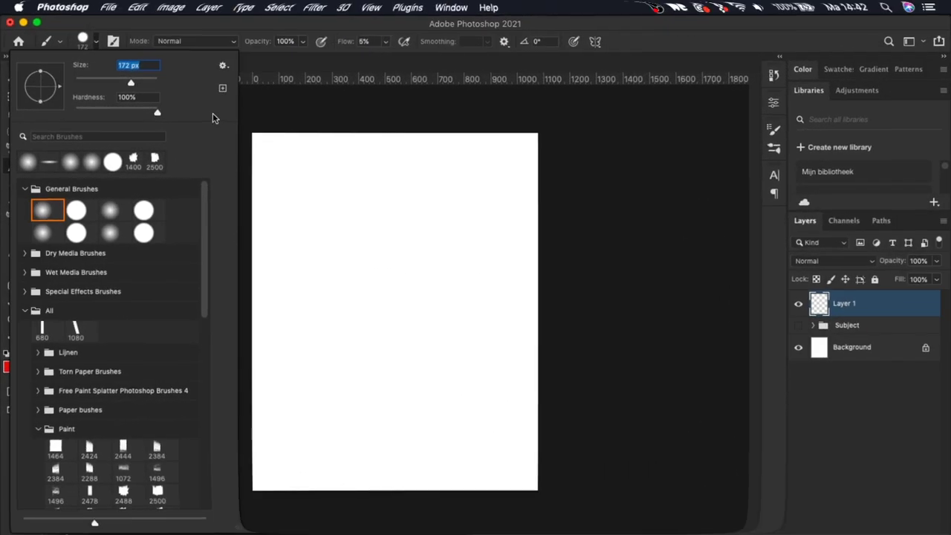
Prepare a 172 px brush with 100% hardness on Layer 1 and reset the colours to black and white
key("Tab")
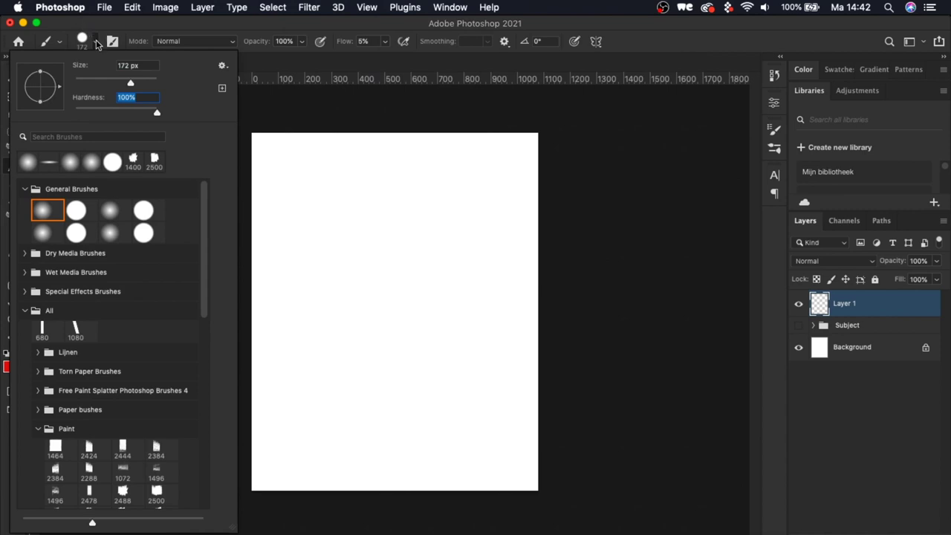
key("Return")
left_click(6, 354)
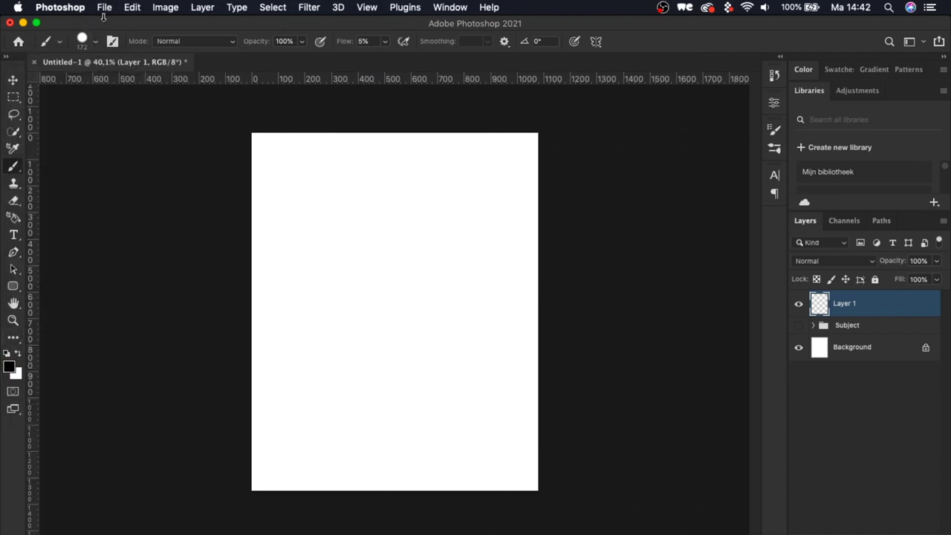
left_click(96, 43)
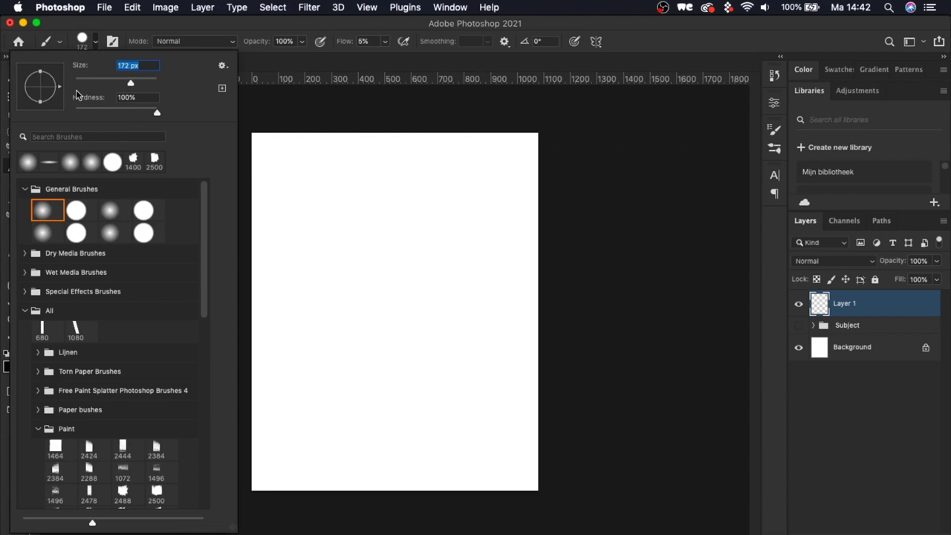
left_click(96, 41)
Test a 5% flow stroke across the canvas, undo it and set the brush flow to 100%
left_click_drag(223, 185, 595, 188)
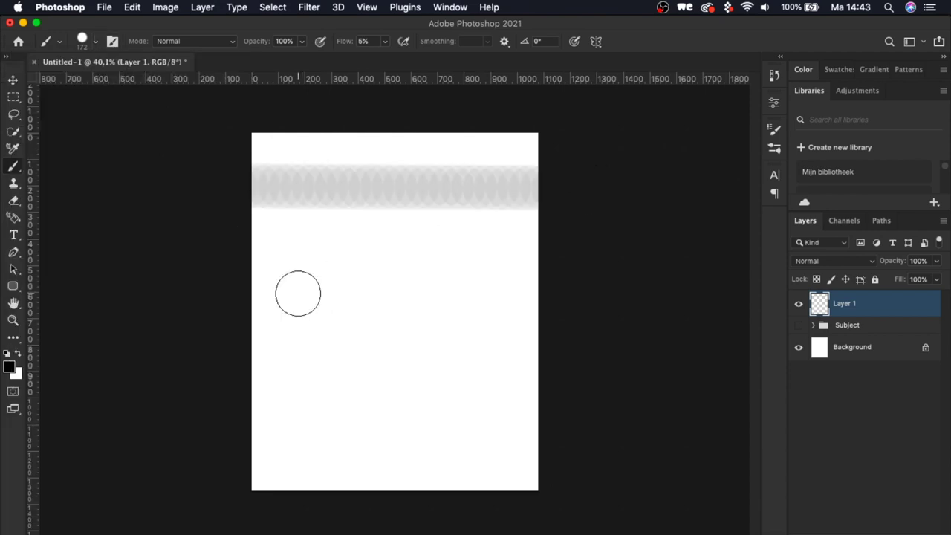
key("super+z")
left_click_drag(344, 42, 537, 46)
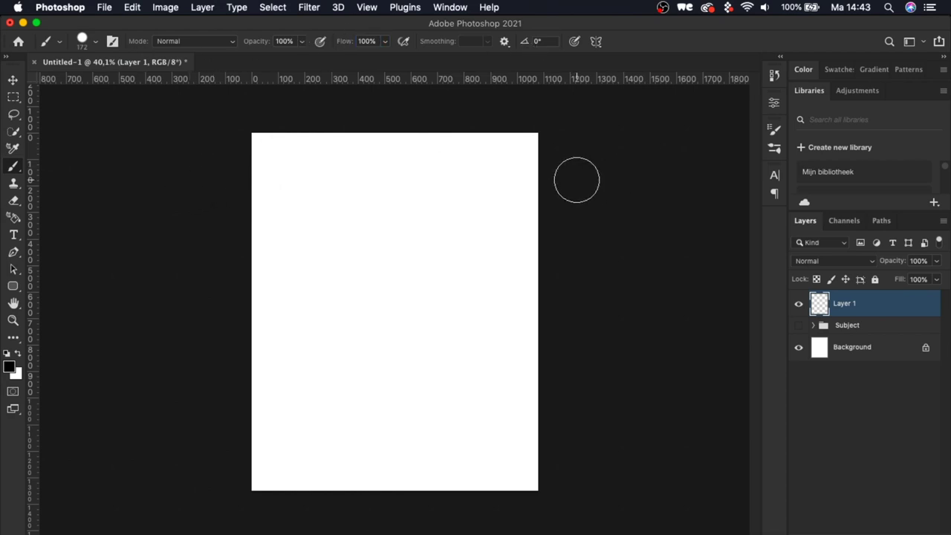
Test a stroke at full flow, undo it and set the brush tip spacing to 1% for smooth edges
left_click_drag(576, 180, 238, 175)
scroll(340, 174, "up", 3)
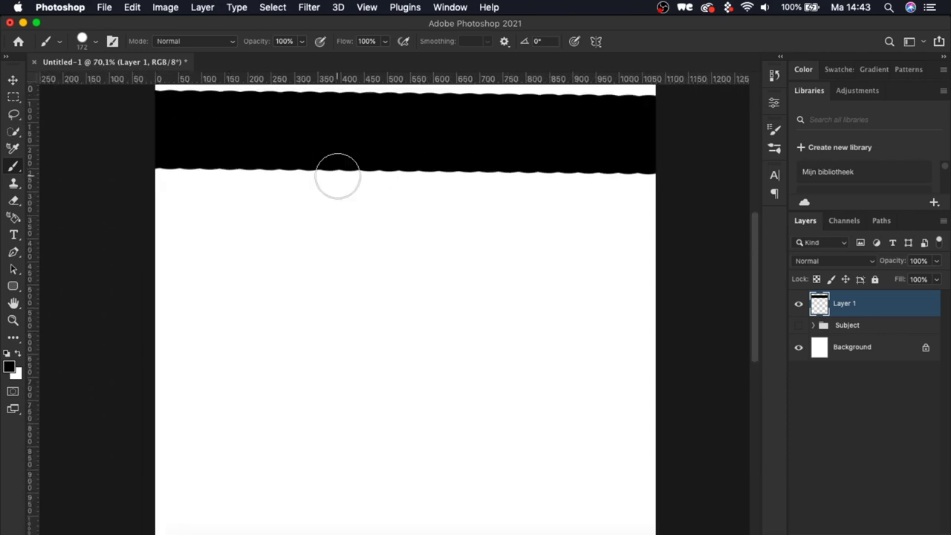
key("super+z")
left_click(112, 41)
mouse_move(629, 349)
left_mouse_down()
mouse_move(679, 350)
mouse_move(574, 360)
left_mouse_up()
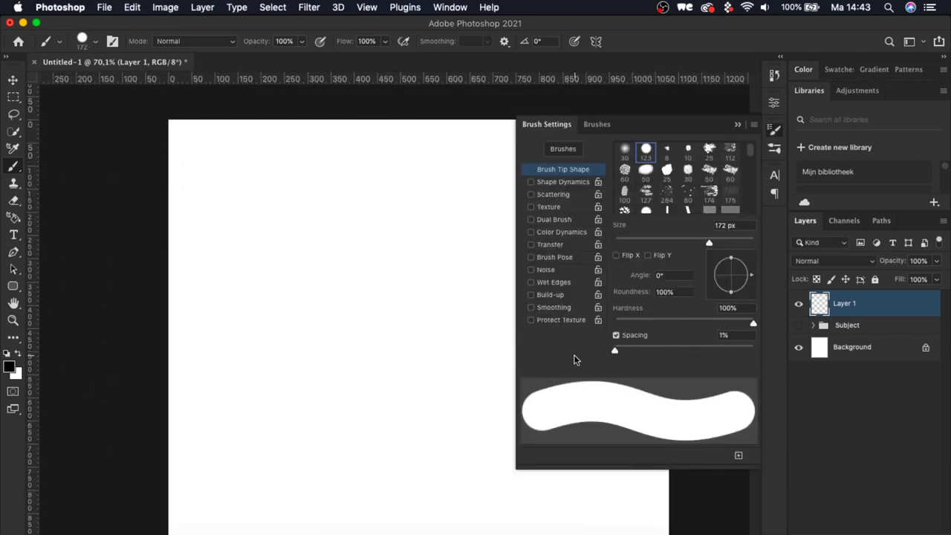
left_click(738, 124)
Paint four thick, straight, slightly slanted black stripes across the full width of Layer 1 with the 172 px brush
scroll(162, 160, "down", 3)
left_click(162, 160)
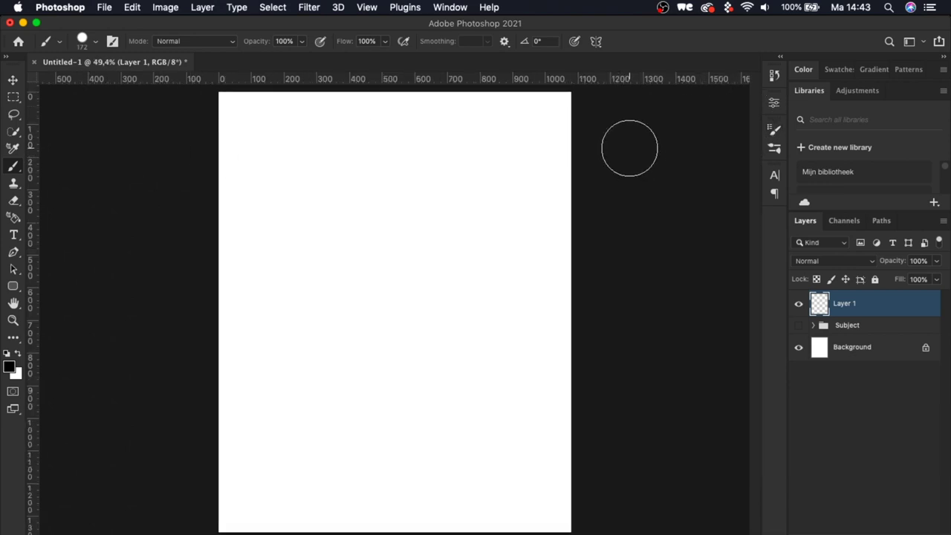
left_click(630, 148, "shift")
left_click(170, 338, "shift")
key("super+z")
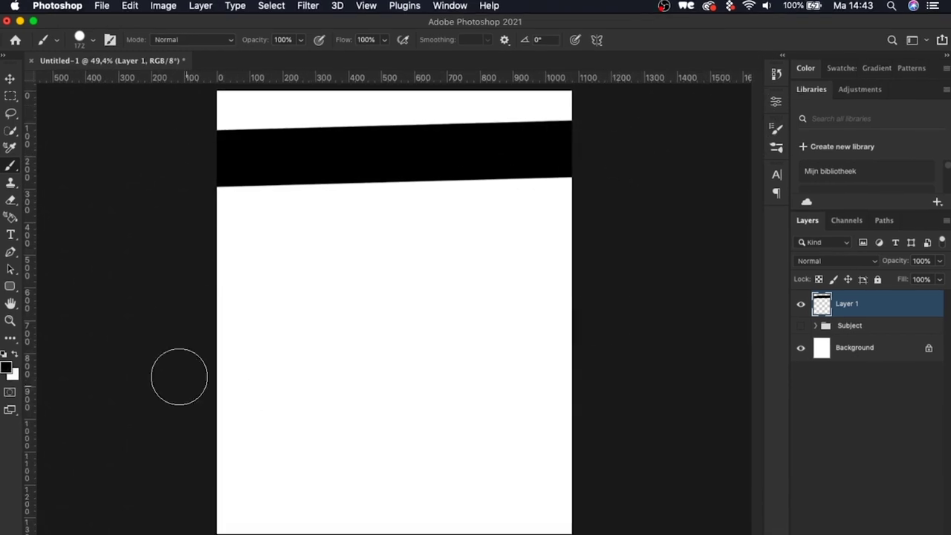
left_click(184, 376)
left_click(653, 306, "shift")
left_click(174, 505)
left_click(678, 451, "shift")
left_click(175, 257)
left_click(624, 217, "shift")
Set the brush size to 49 px and paint five thinner straight black stripes above and between the thick ones
left_click(96, 43)
type("49")
key("Return")
left_click(208, 104)
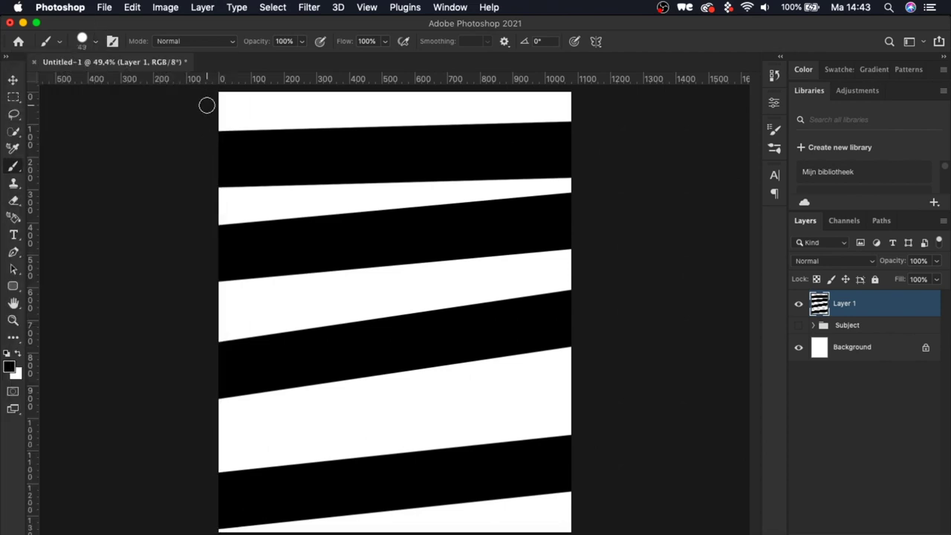
left_click(586, 104, "shift")
left_click(205, 205)
left_click(588, 185, "shift")
left_click(587, 264)
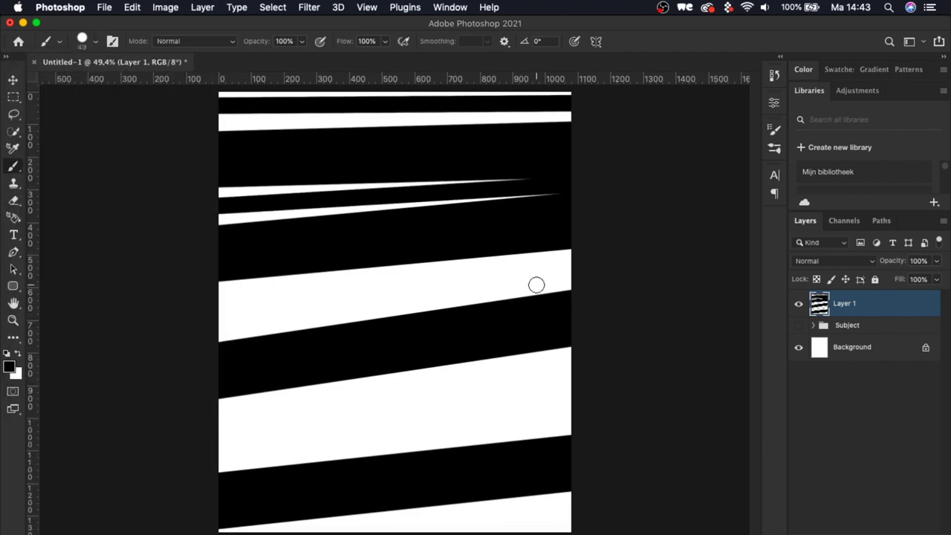
left_click(205, 309, "shift")
left_click(222, 413)
left_click(604, 357, "shift")
left_click(209, 464)
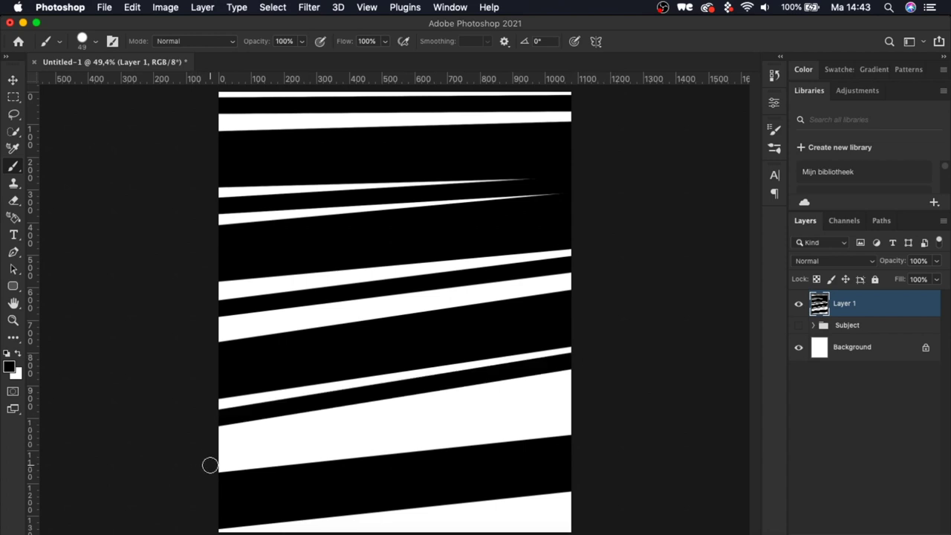
left_click(588, 421, "shift")
Reduce the brush to 14 px and paint a thin slanted black line across the wide white gap in the lower part
left_click(95, 41)
left_click_drag(83, 78, 79, 80)
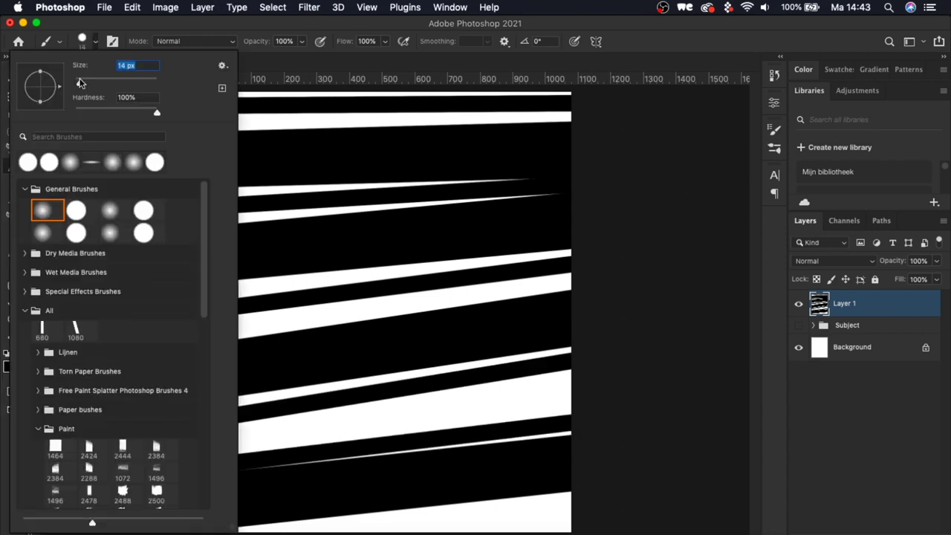
left_click(95, 41)
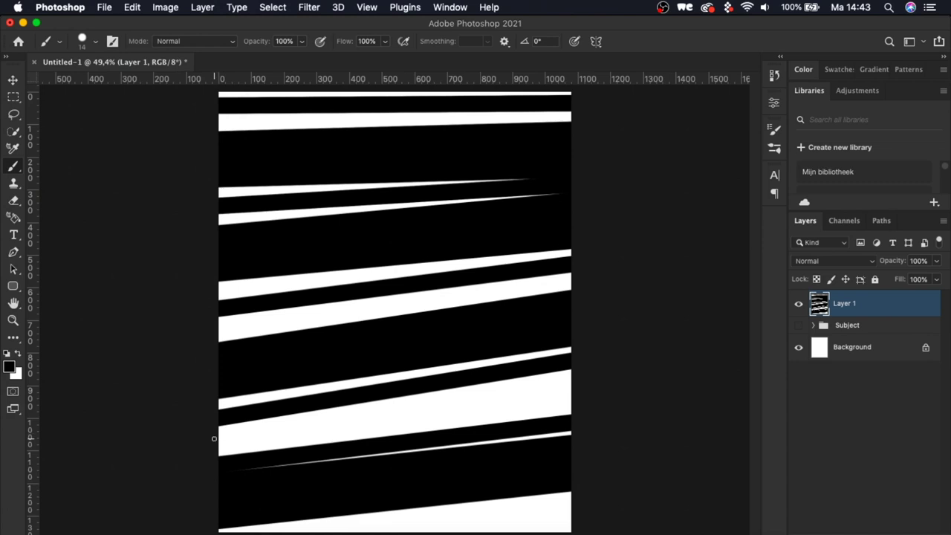
left_click(570, 384, "shift")
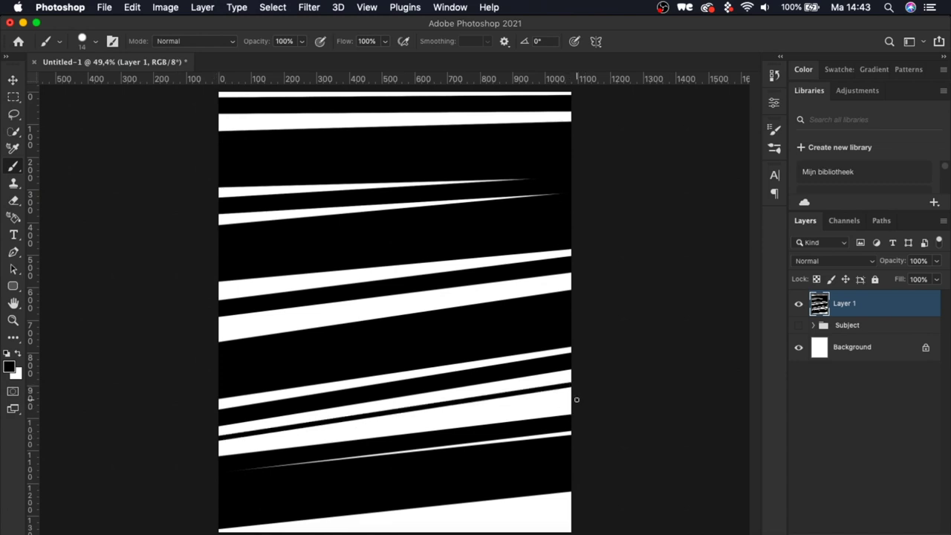
Enlarge the brush to 67 px
left_click(95, 40)
mouse_move(80, 79)
left_mouse_down()
mouse_move(112, 78)
mouse_move(103, 82)
left_mouse_up()
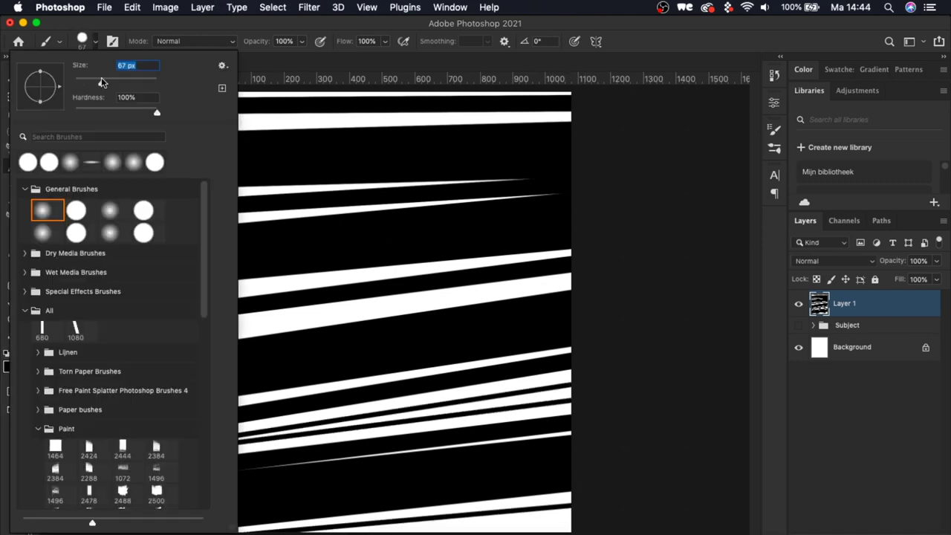
left_click(97, 39)
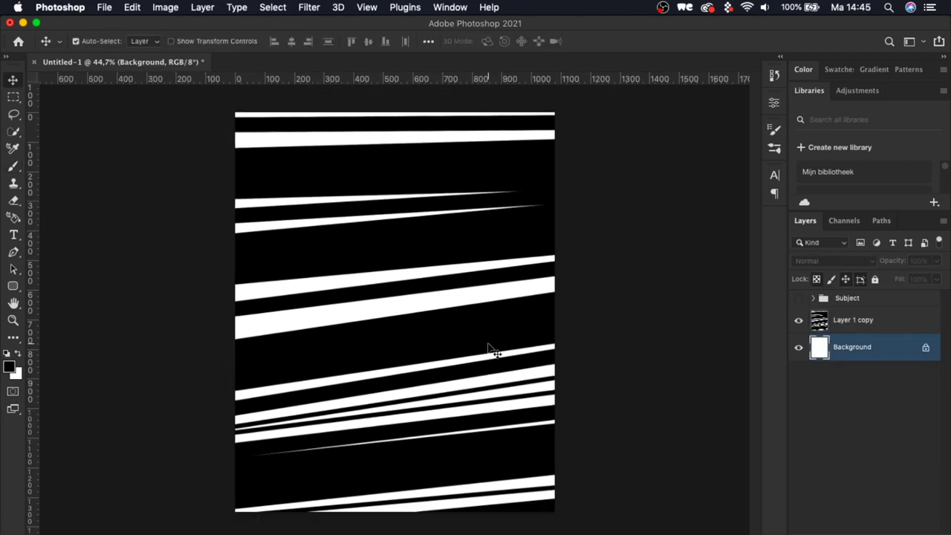
Check the footballer against the striped background with the Subject group shown, and hide the group again
scroll(488, 350, "up", 4)
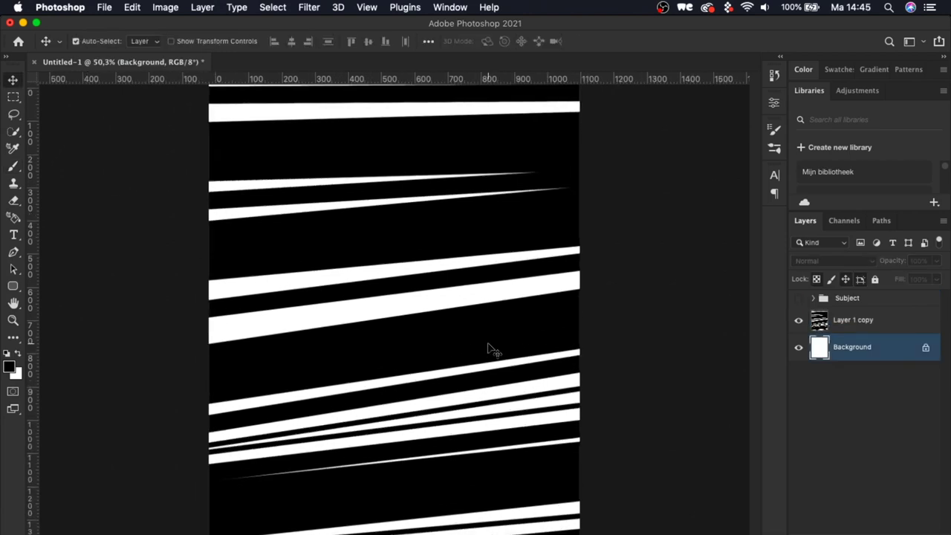
scroll(563, 349, "down", 4)
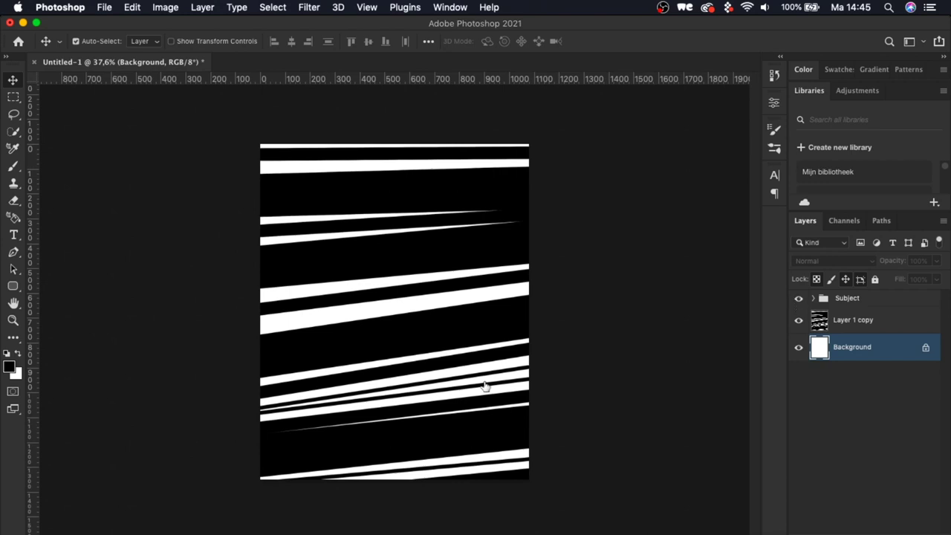
scroll(487, 387, "up", 3)
scroll(605, 364, "down", 1)
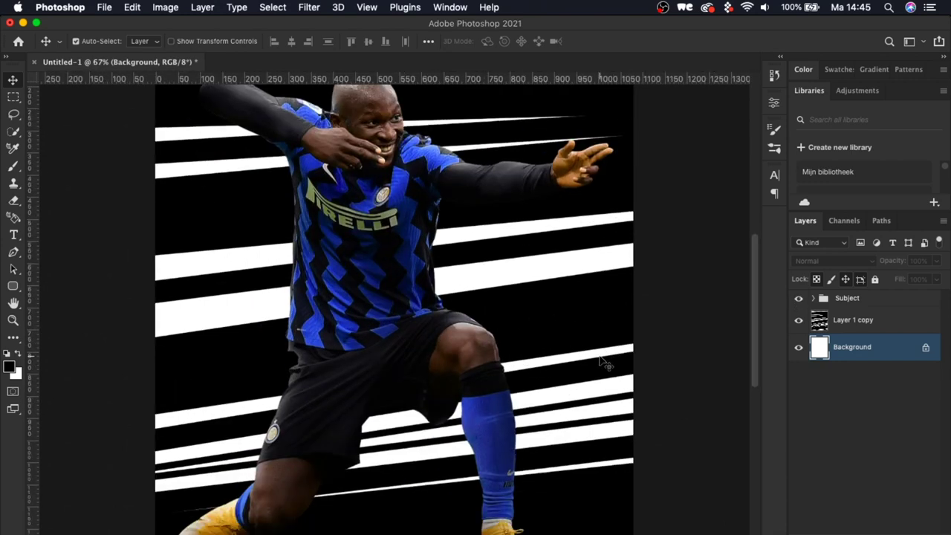
scroll(606, 364, "down", 4)
scroll(605, 364, "left", 2)
left_click(798, 299)
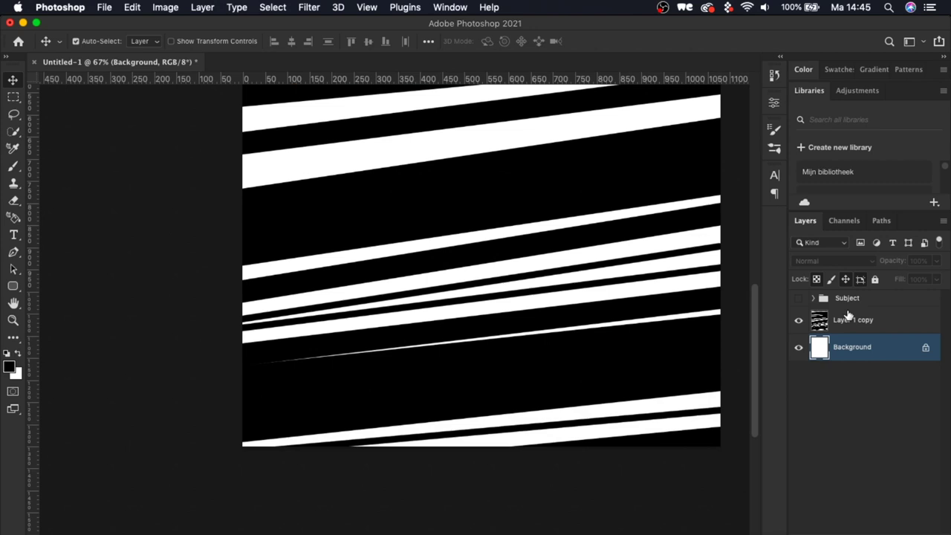
Add a Gradient Map adjustment above the stripe layer and set its dark stop to a deep navy blue
left_click(856, 324)
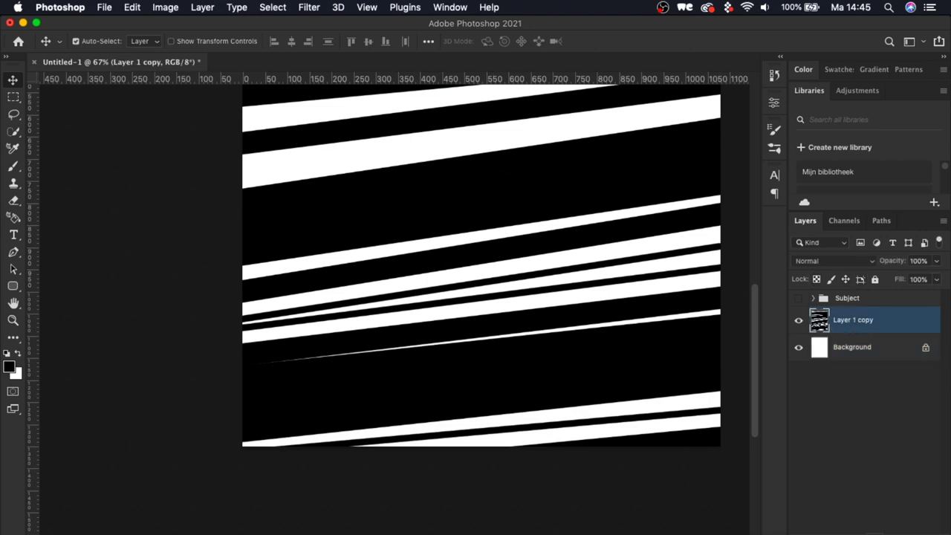
left_click(875, 533)
left_click(902, 505)
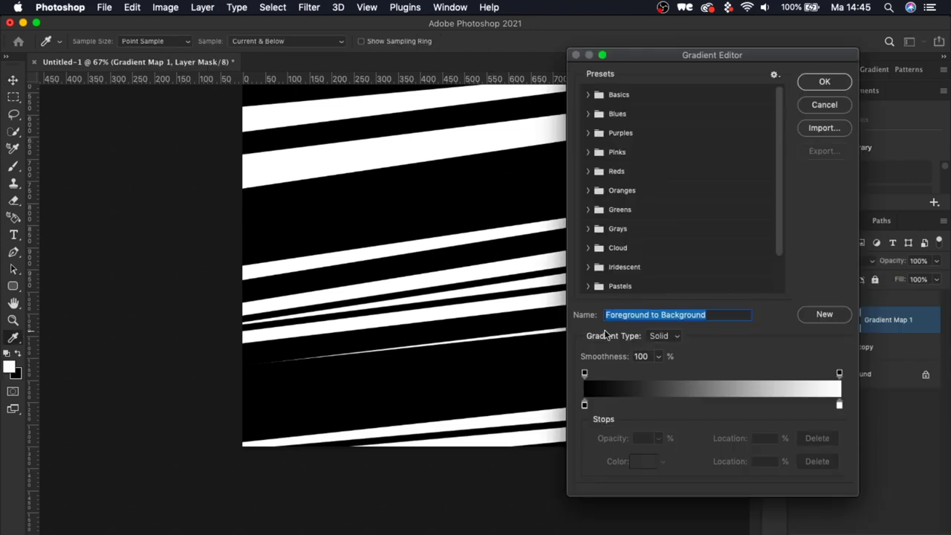
left_click(583, 404)
double_click(584, 403)
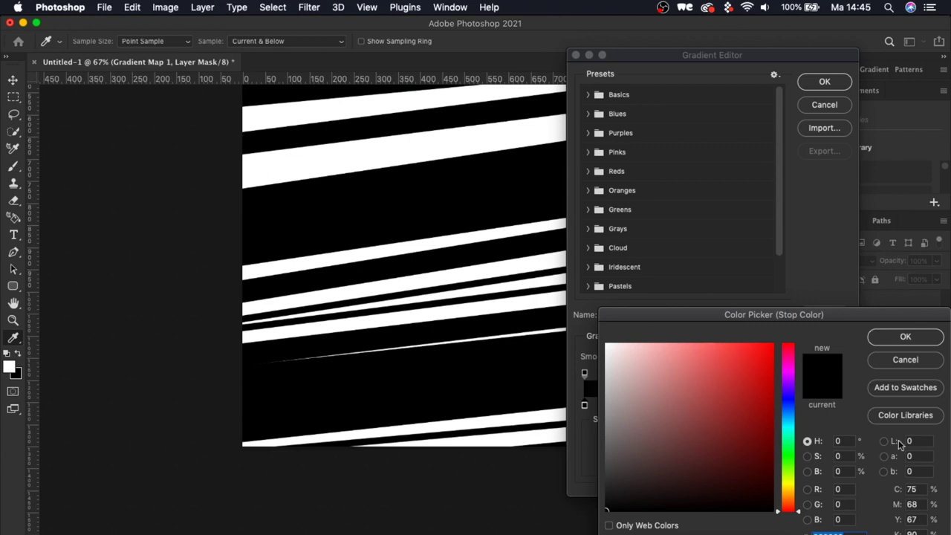
left_click(792, 403)
left_click(754, 455)
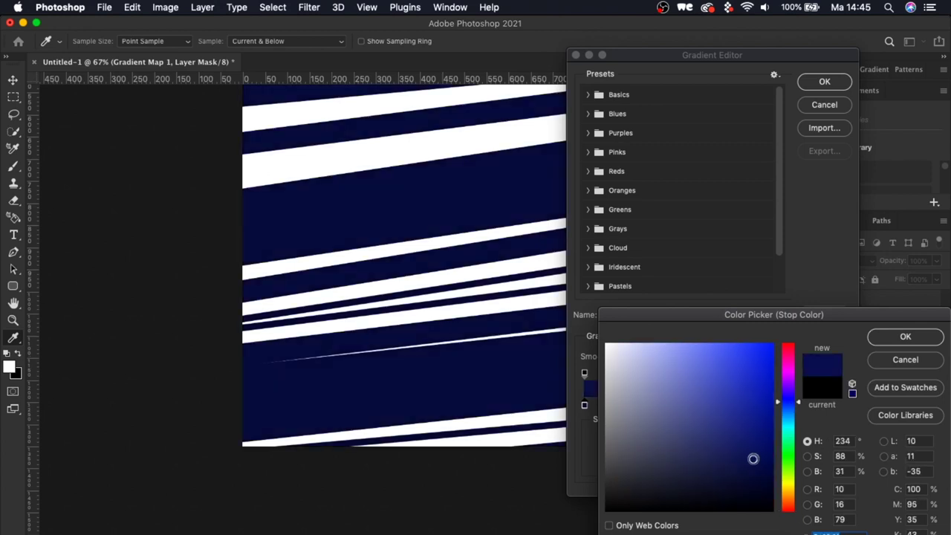
left_click(915, 341)
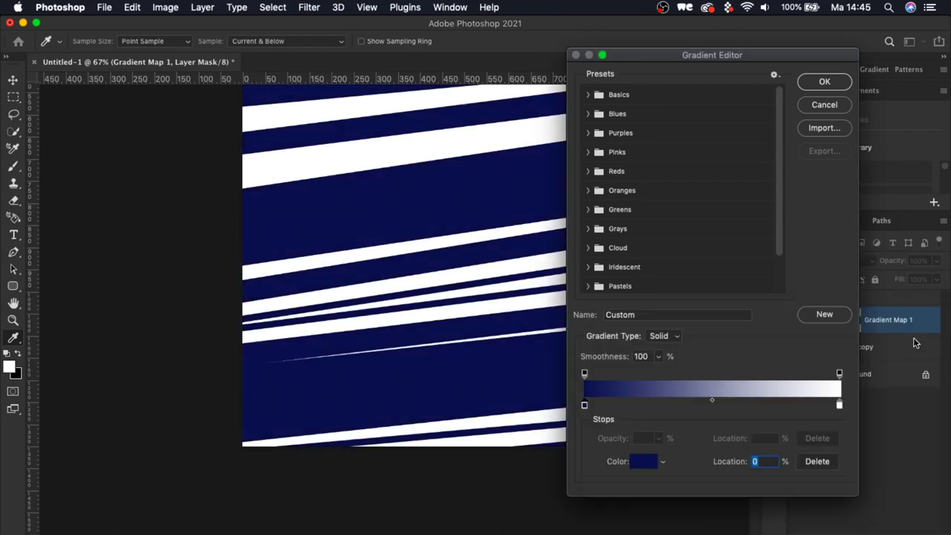
Set the Gradient Map's light stop to near-black, accept the gradient, and show the Subject group
double_click(840, 405)
left_click(609, 392)
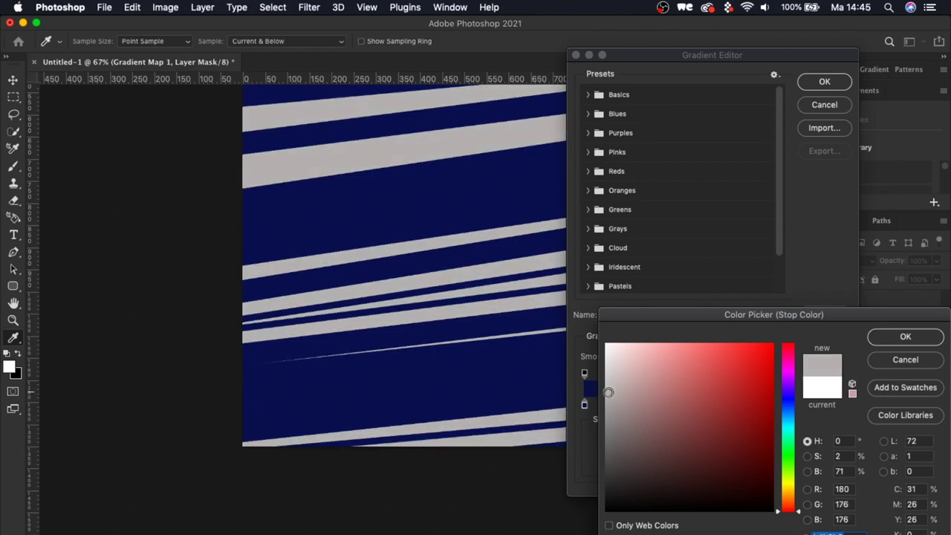
left_click_drag(607, 401, 608, 501)
left_click(897, 337)
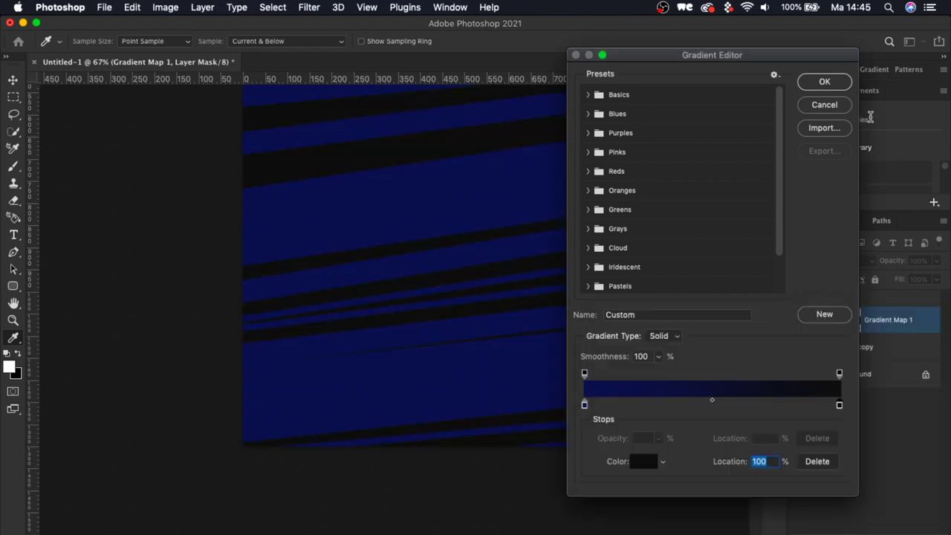
left_click(837, 87)
left_click(799, 298)
left_click(738, 98)
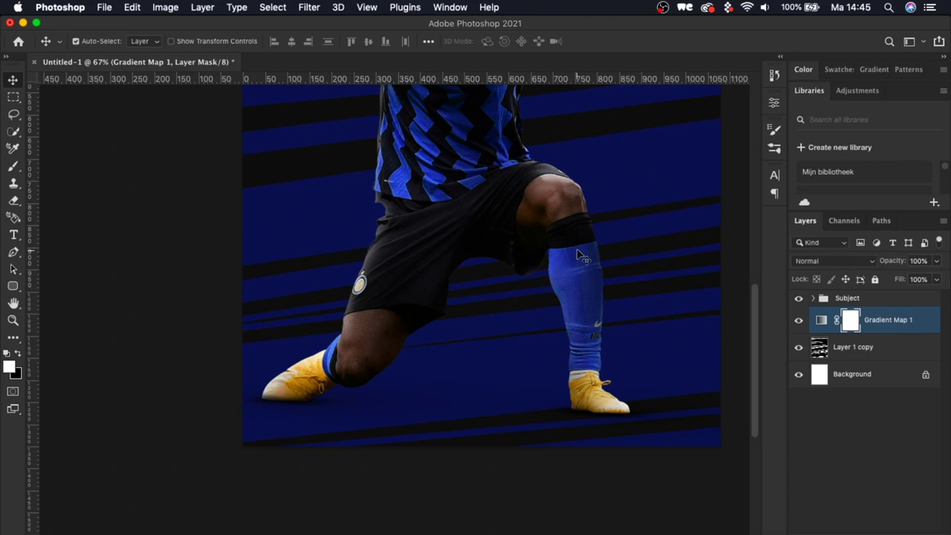
Add a pure white Solid Color fill layer between the Gradient Map and the Subject group
scroll(578, 252, "up", 5)
key("super+0")
left_click(875, 533)
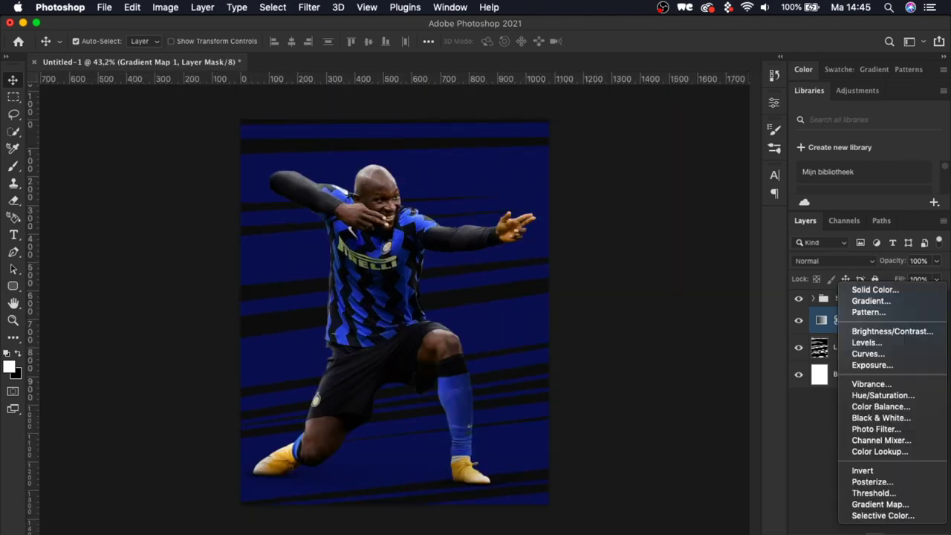
left_click(878, 291)
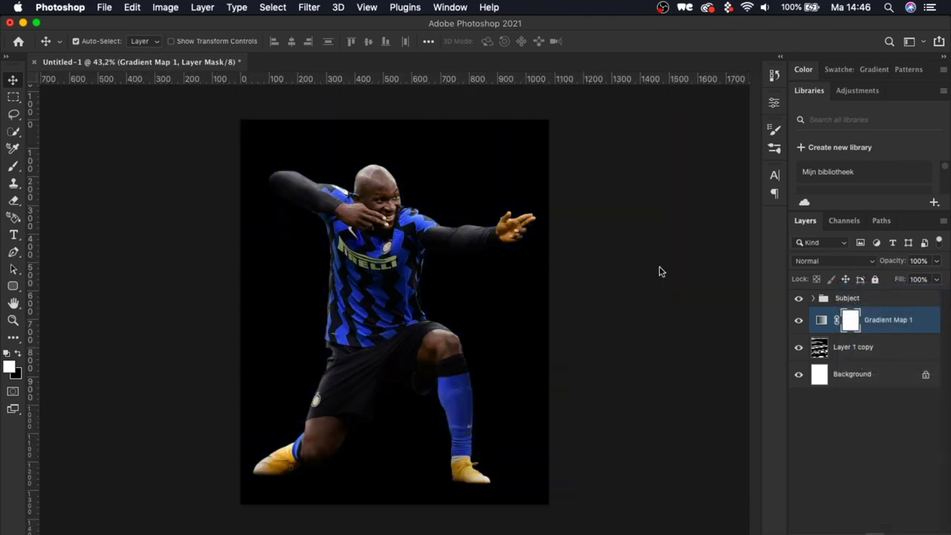
left_click(606, 344)
left_click(901, 338)
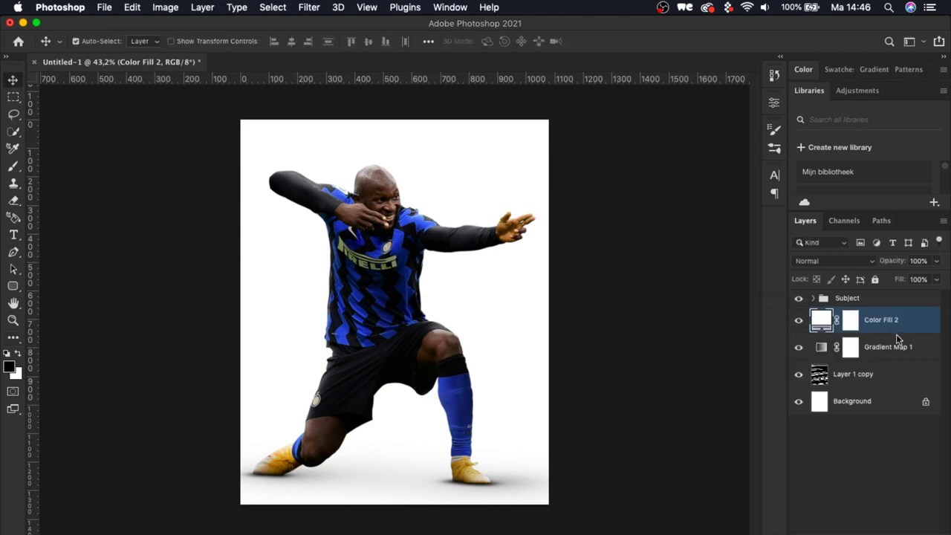
double_click(882, 321)
key("Return")
Invert the white fill's mask to black and paint a glow from the poster's upper-left corner with a soft 2120 px brush
key("b")
left_click(847, 327)
key("super+i")
left_click(95, 43)
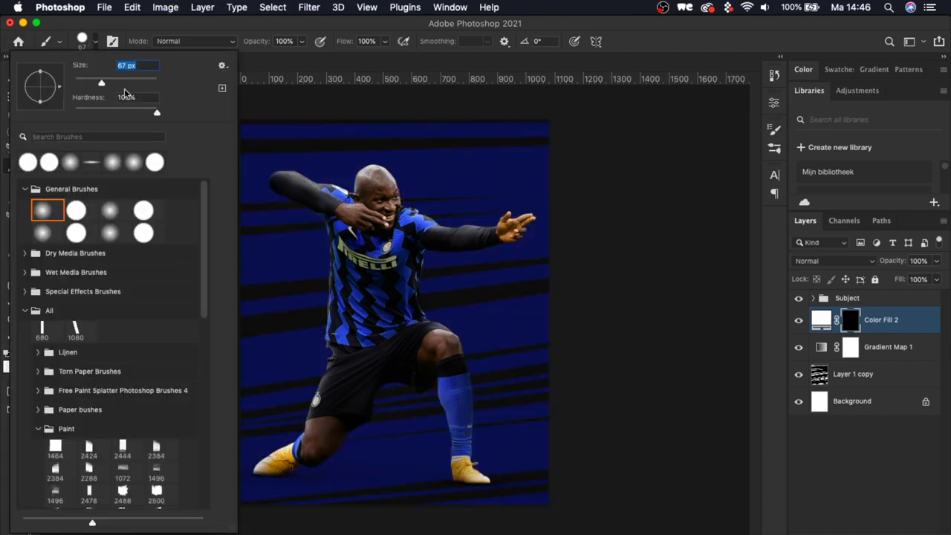
left_click_drag(123, 79, 152, 80)
key("Return")
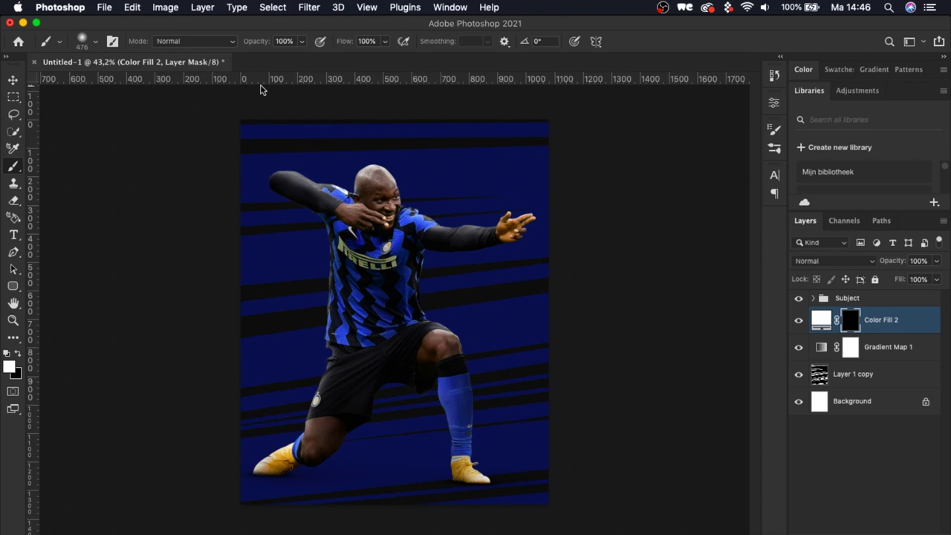
left_click(95, 43)
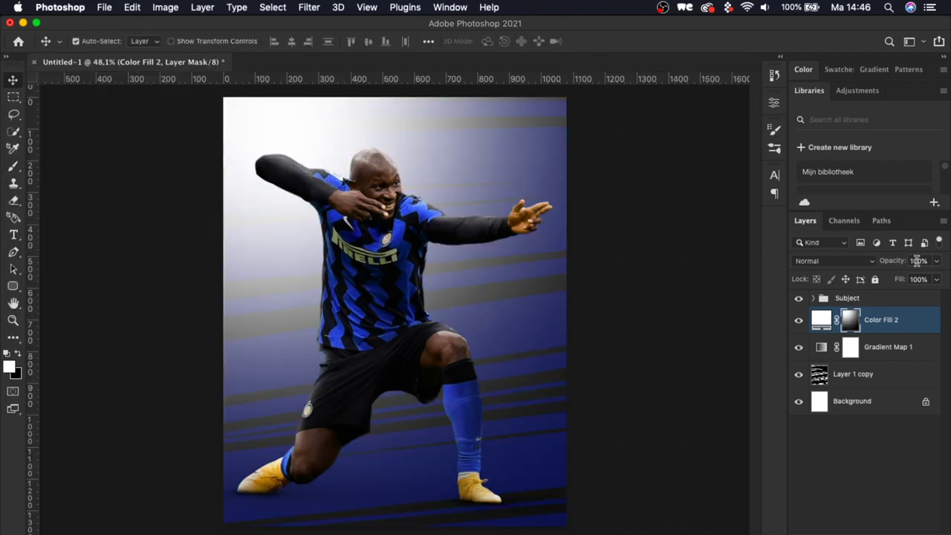
Reduce the white glow fill layer's opacity to 10%
left_click(892, 261)
type("30")
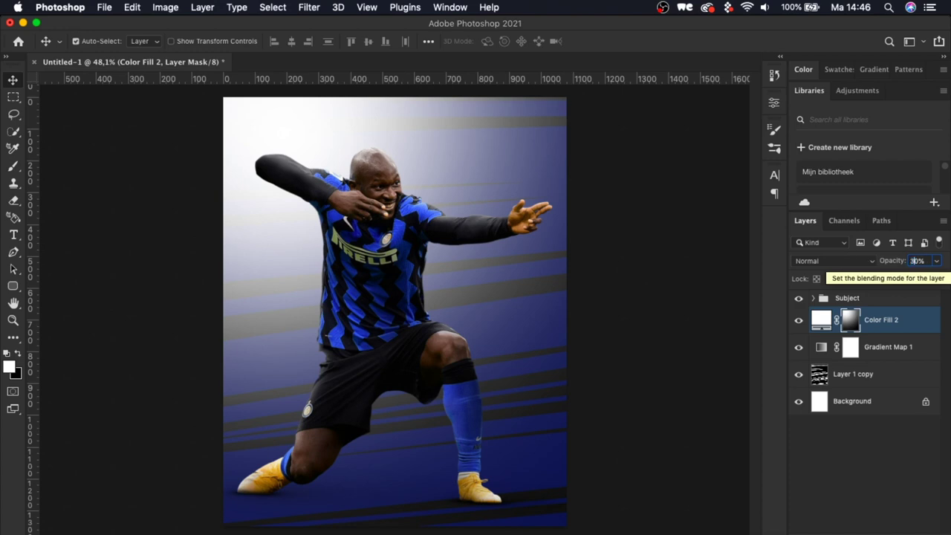
key("Return")
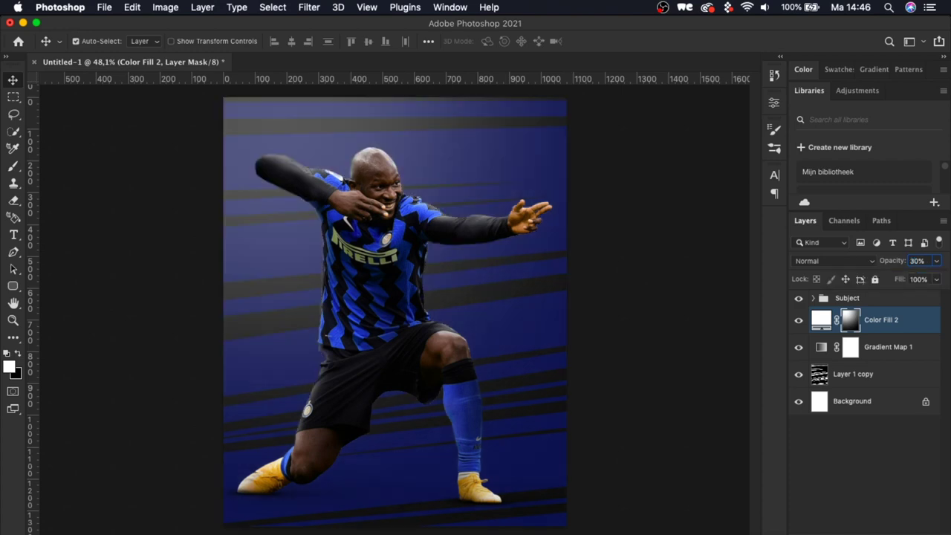
type("1")
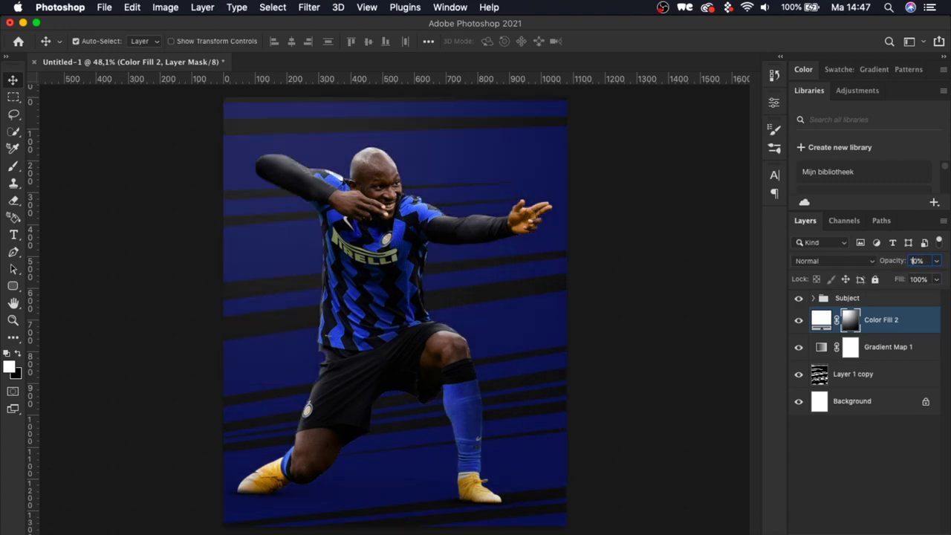
Duplicate the white glow fill layer and replace the copy's mask with an empty white one
left_click(900, 318)
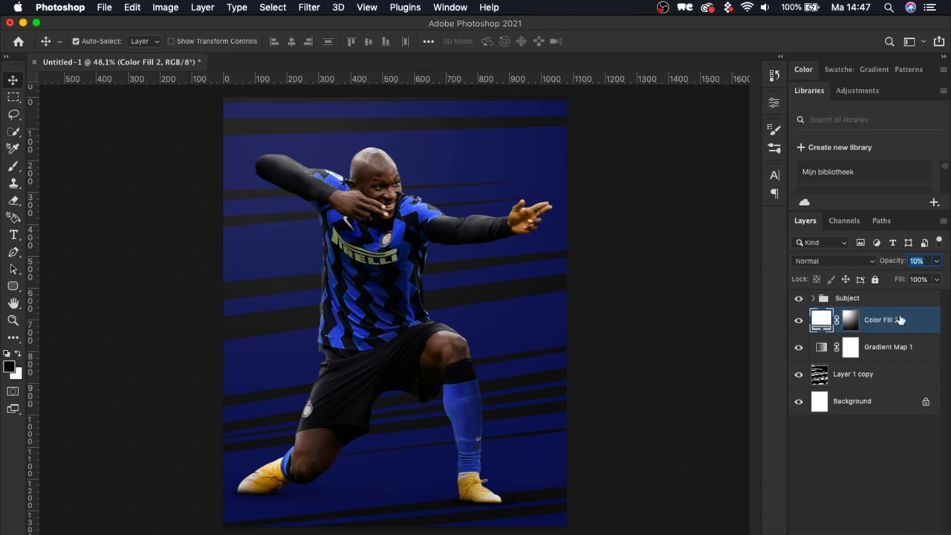
key("super+j")
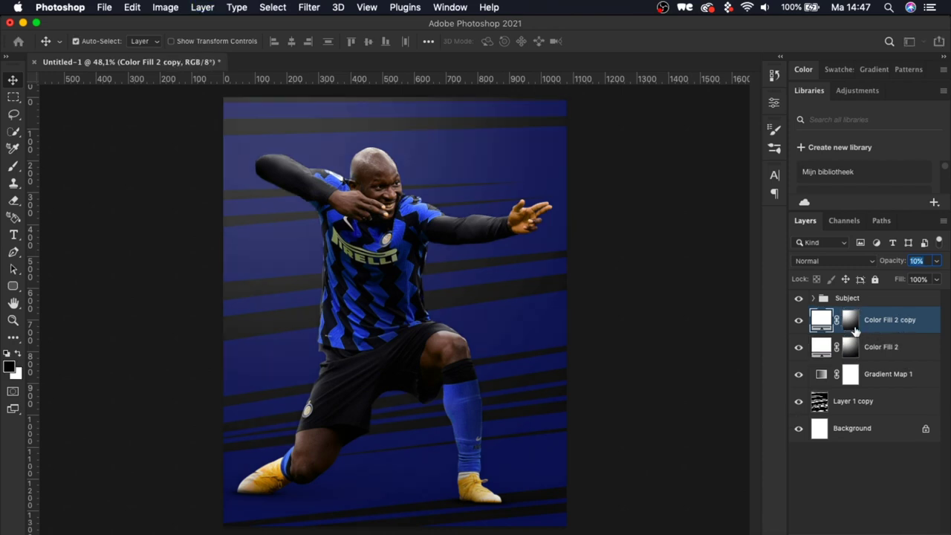
left_click(853, 324)
left_click(928, 533)
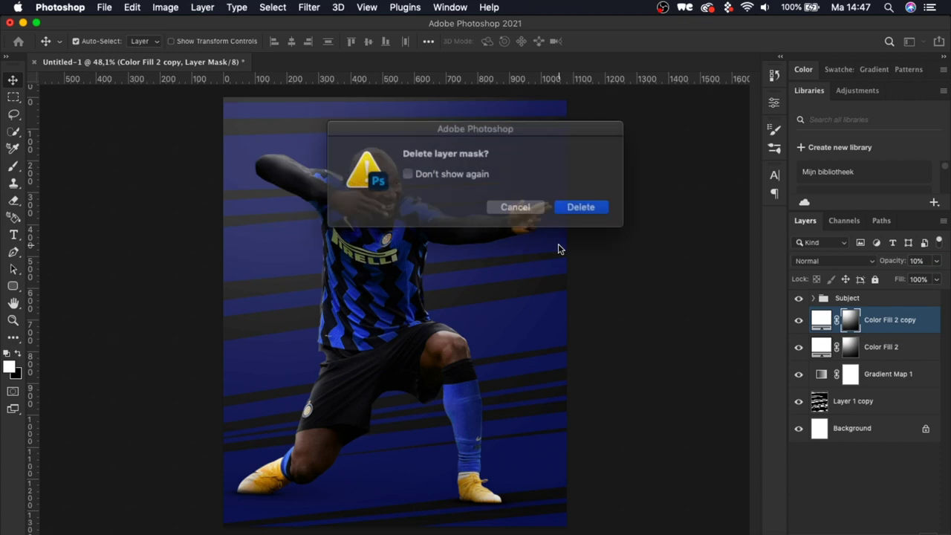
left_click(581, 207)
key("super+z")
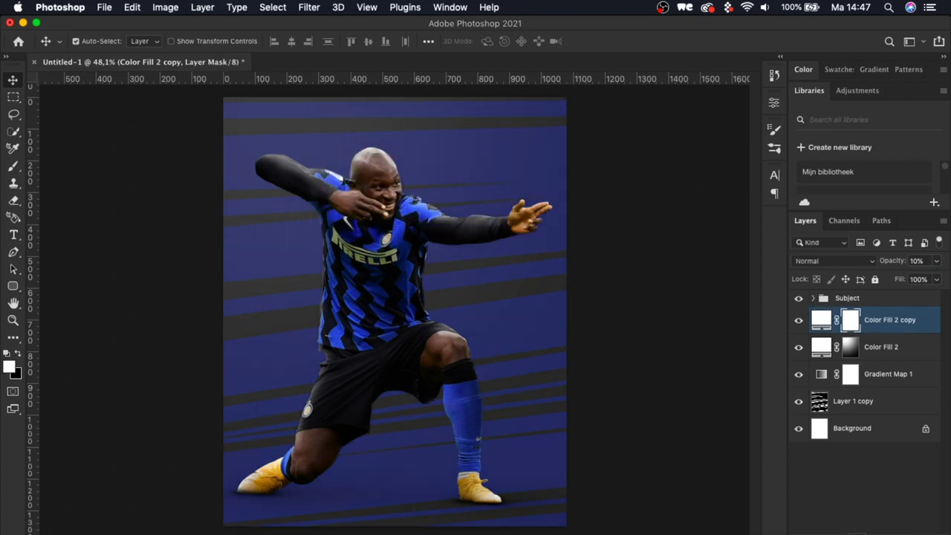
Set the duplicated white fill's opacity to 100% and invert its mask to black
mouse_move(915, 264)
left_mouse_down()
mouse_move(896, 261)
mouse_move(927, 260)
left_mouse_up()
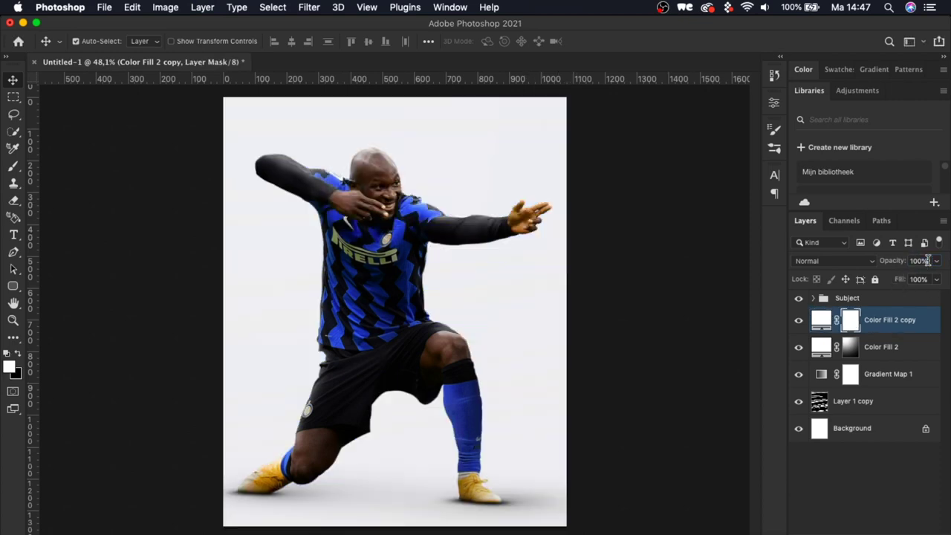
left_click(798, 298)
key("super+i")
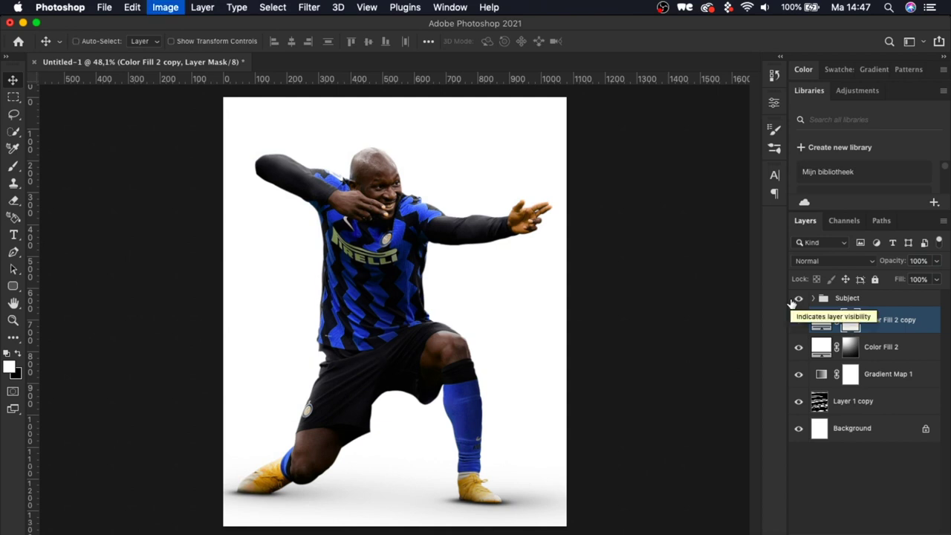
Paint a smaller, brighter glow in the poster's upper-left corner on the copy's mask with a soft 1000 px brush
key("b")
right_click(35, 164)
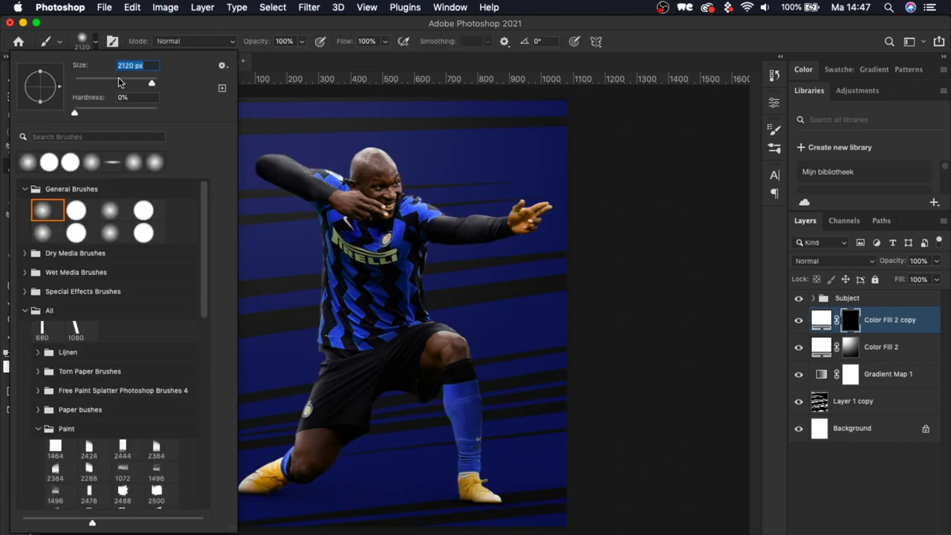
left_click(98, 43)
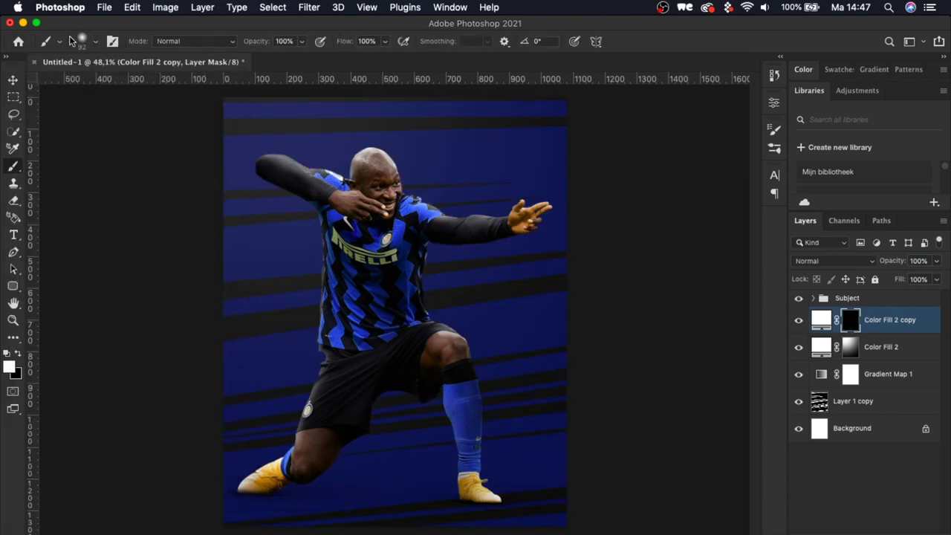
left_click(94, 43)
type("198")
key("Return")
left_click(97, 42)
type("400")
key("Return")
left_click(96, 43)
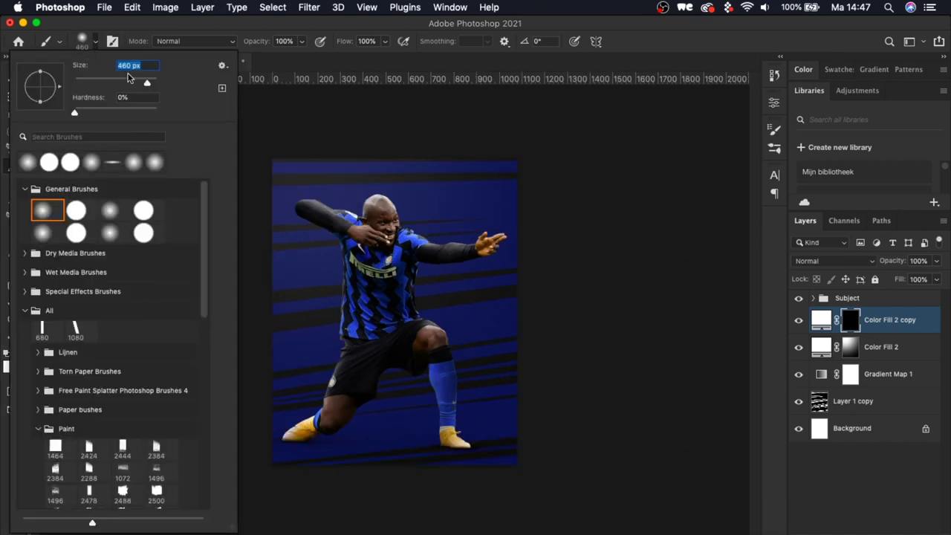
left_click(124, 65)
type("1000")
key("Return")
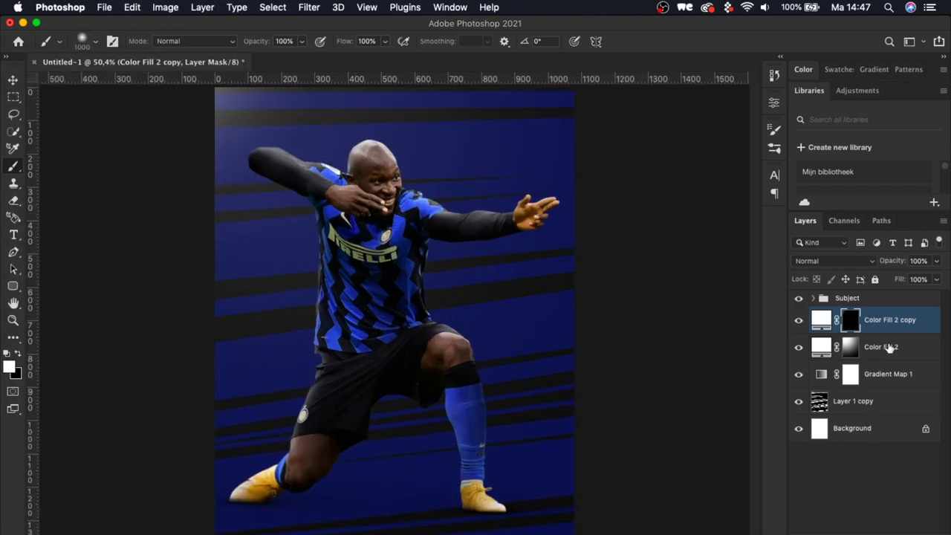
Lower the original white glow fill layer, Color Fill 2, to 7% opacity
left_click(888, 347)
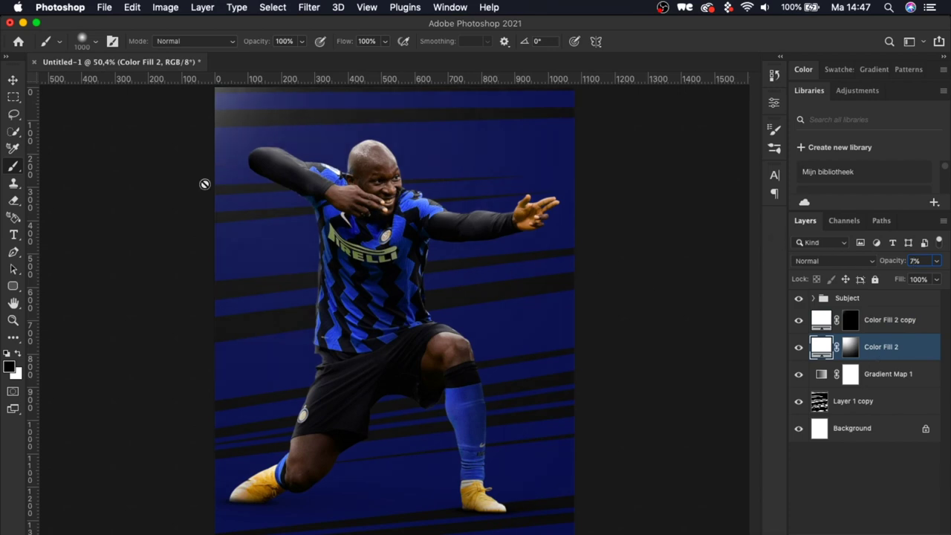
left_click(12, 80)
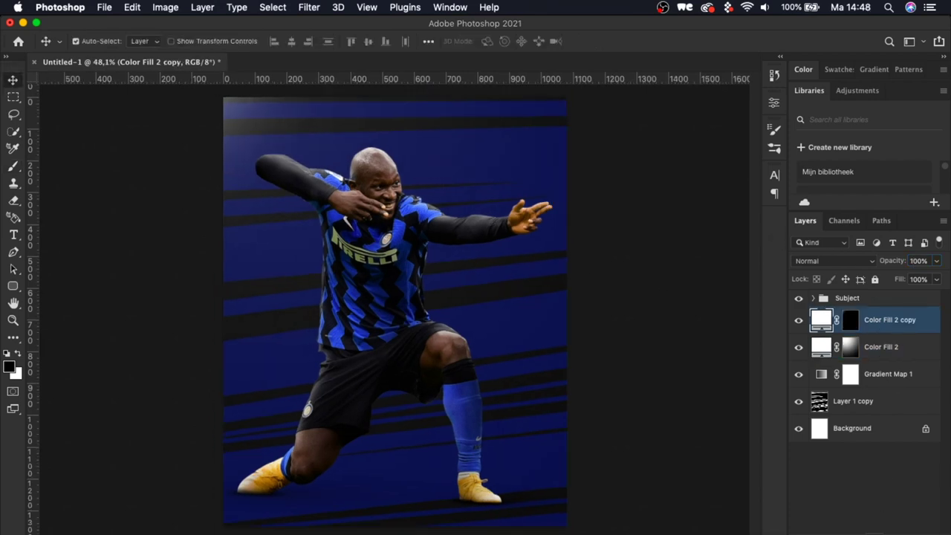
Add a black Solid Color fill above the glow layers and invert its mask to black
left_click(870, 533)
left_click(873, 290)
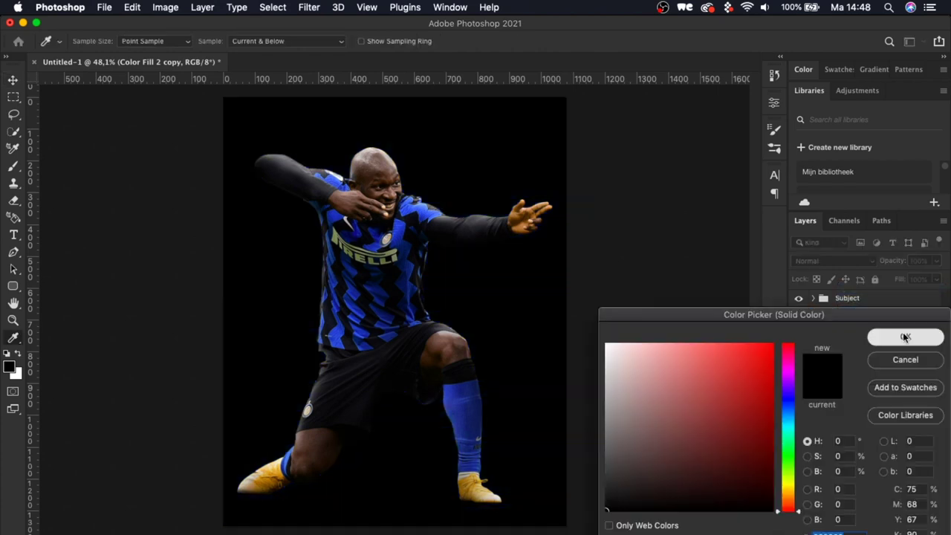
left_click(902, 332)
left_click(851, 326)
key("super+i")
Paint soft dark shading along the poster's edges on the black fill's mask with a 127 px brush at 5% flow
key("b")
left_click(94, 41)
left_click(91, 80)
left_click(92, 37)
left_click(365, 41)
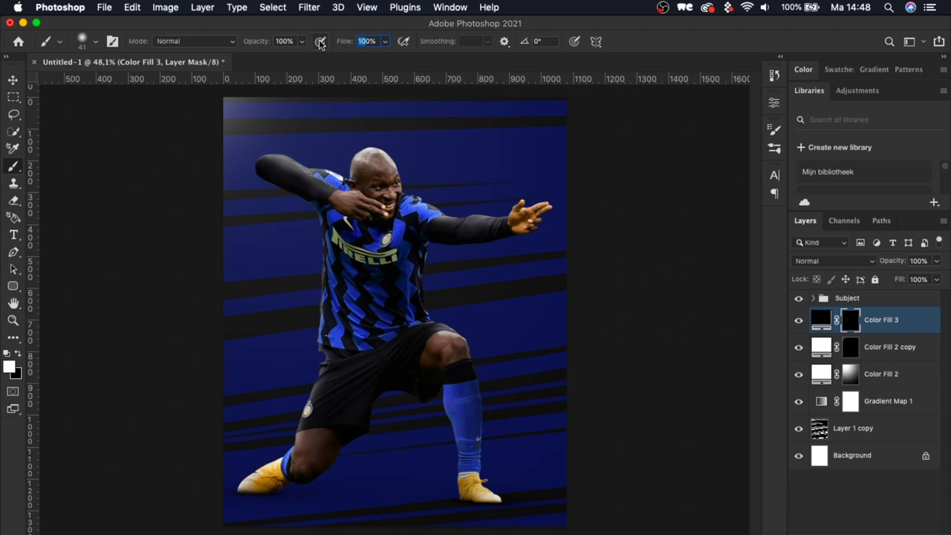
type("50")
scroll(362, 408, "down", 1)
left_click(95, 42)
left_click(120, 81)
left_click(95, 40)
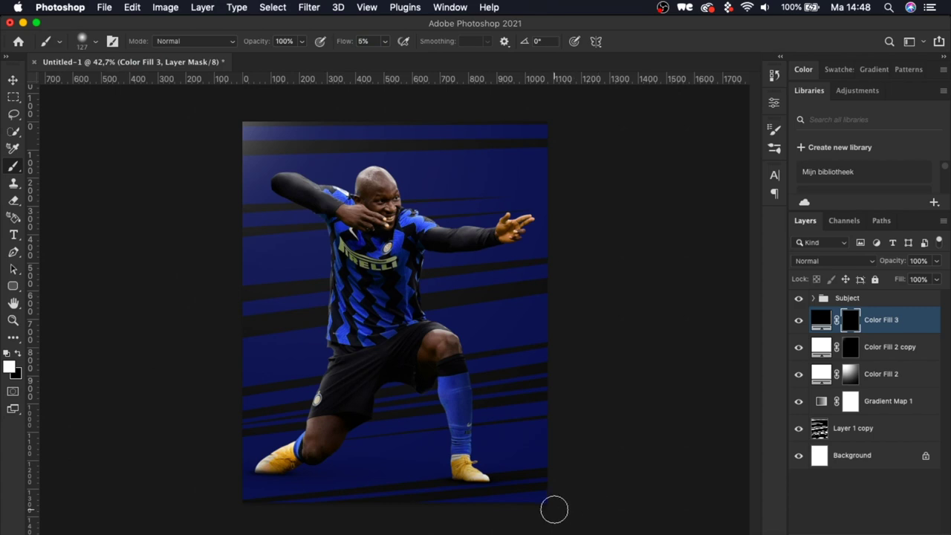
scroll(596, 304, "up", 2)
Set the black edge-shading fill layer's opacity to 30%
left_click(918, 260)
type("0")
type("5")
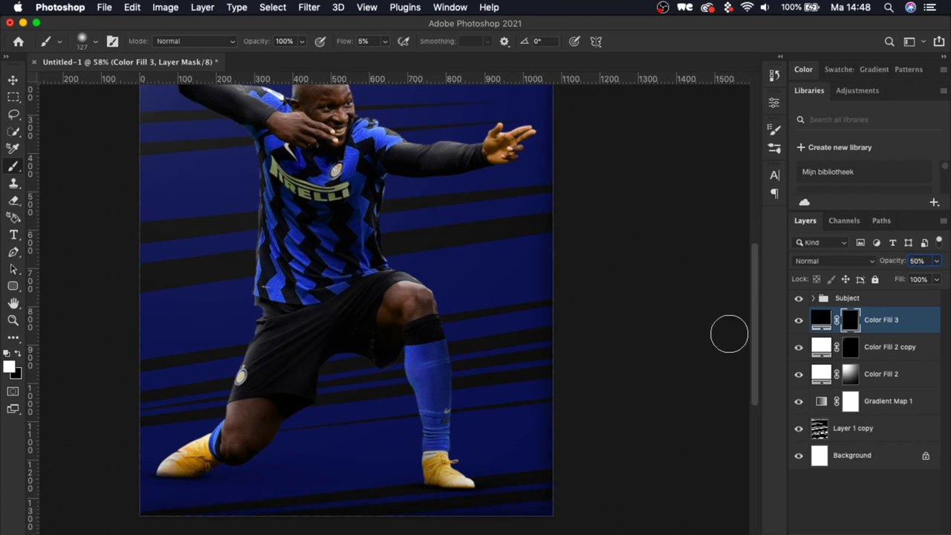
scroll(729, 333, "down", 1)
key("BackSpace")
type("3")
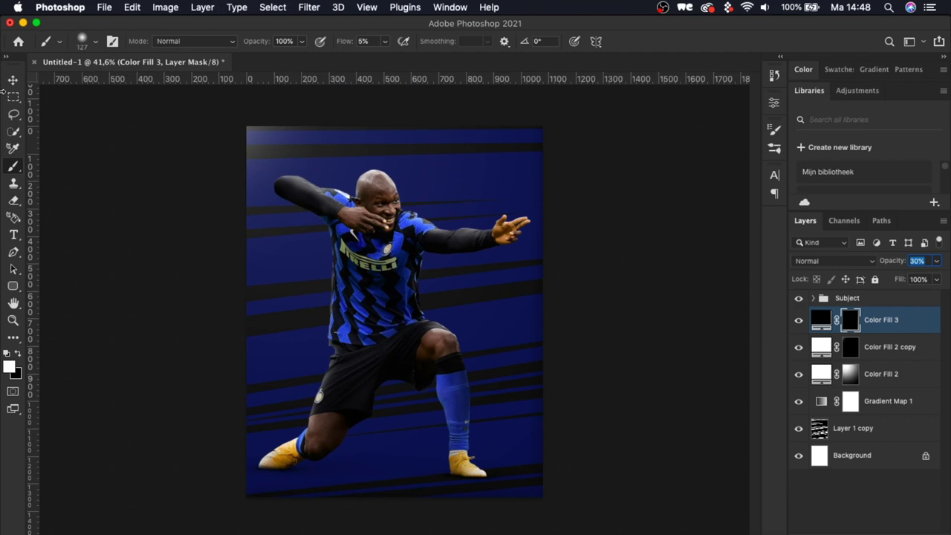
Draw a black rectangle of about 1196 × 1461 px over the whole poster and place its layer directly below the Subject group
left_click(13, 79)
left_click(855, 437)
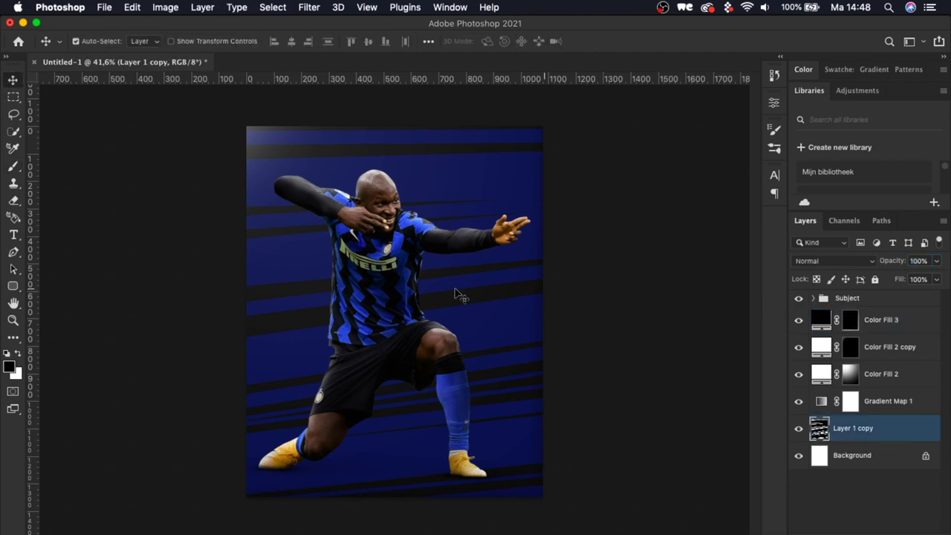
left_click(15, 98)
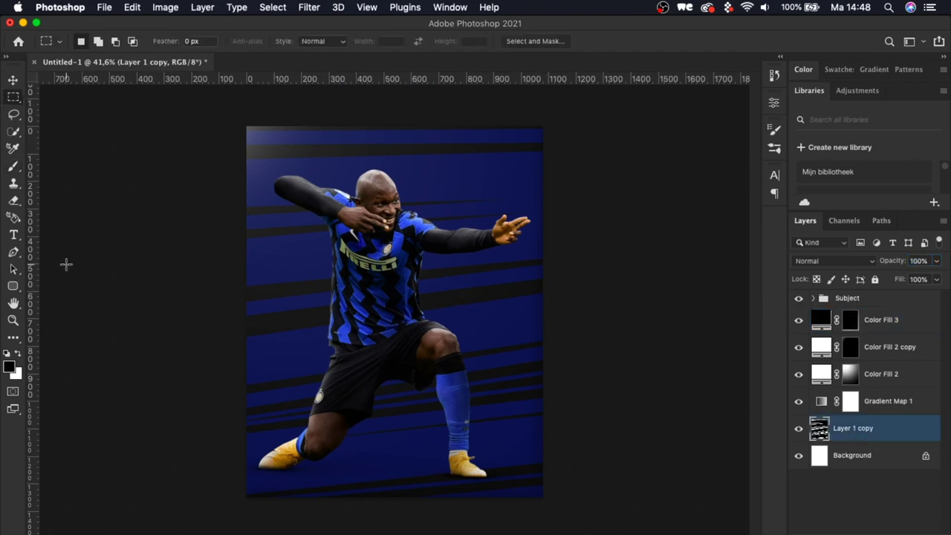
left_click_drag(13, 286, 46, 294)
left_click(50, 285)
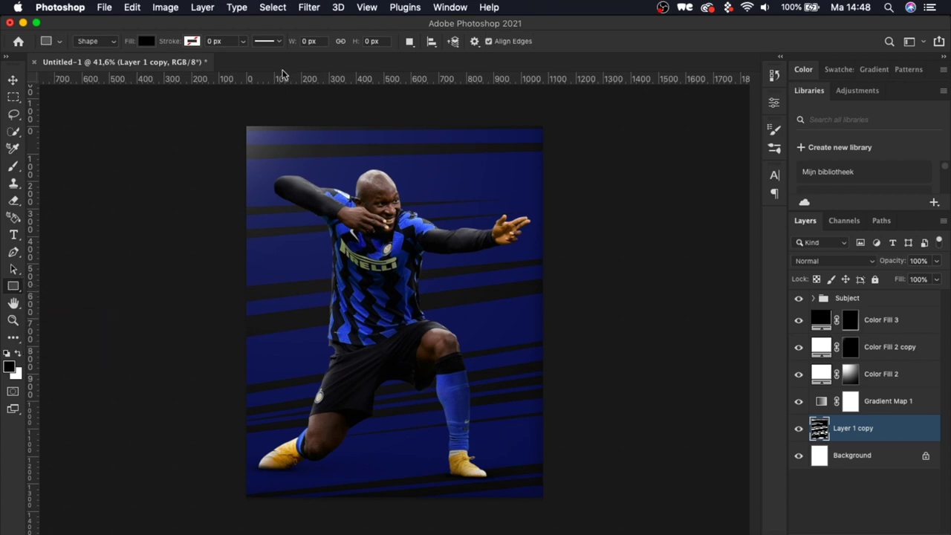
left_click_drag(232, 112, 559, 513)
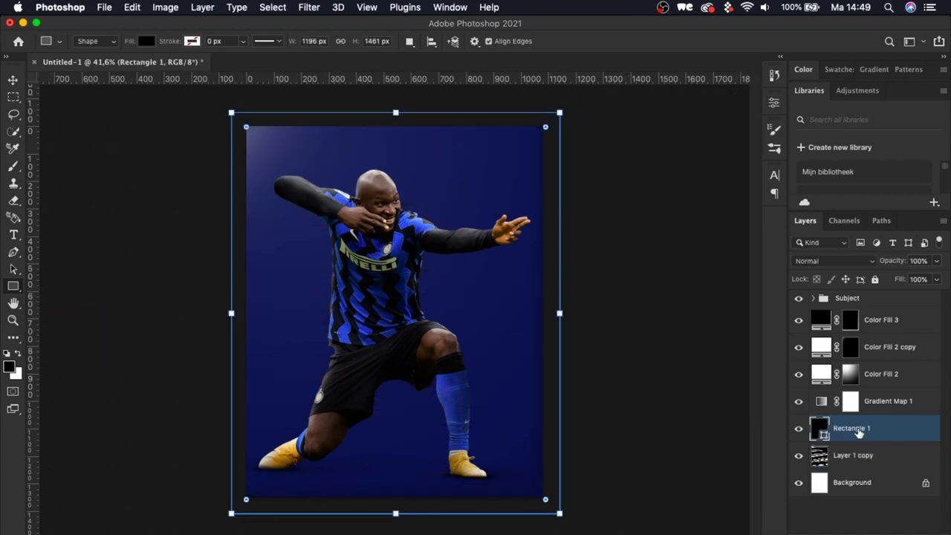
left_click_drag(859, 432, 847, 310)
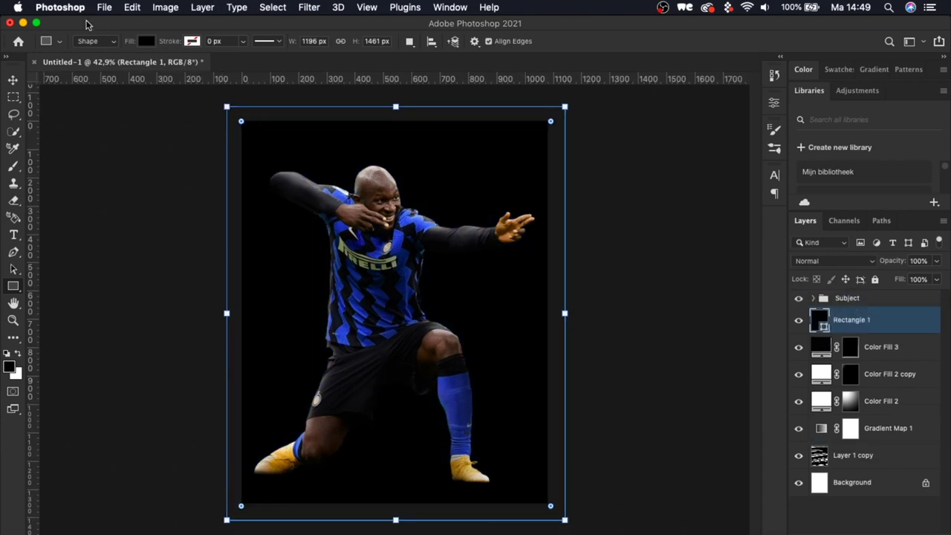
Scale the black rectangle down evenly to an inset about 60 px from the poster's sides and hide its layer
left_click(12, 79)
key("ctrl+t")
left_click_drag(565, 313, 548, 315)
left_click_drag(227, 313, 241, 313)
left_click_drag(395, 510, 395, 503)
left_click_drag(394, 117, 395, 121)
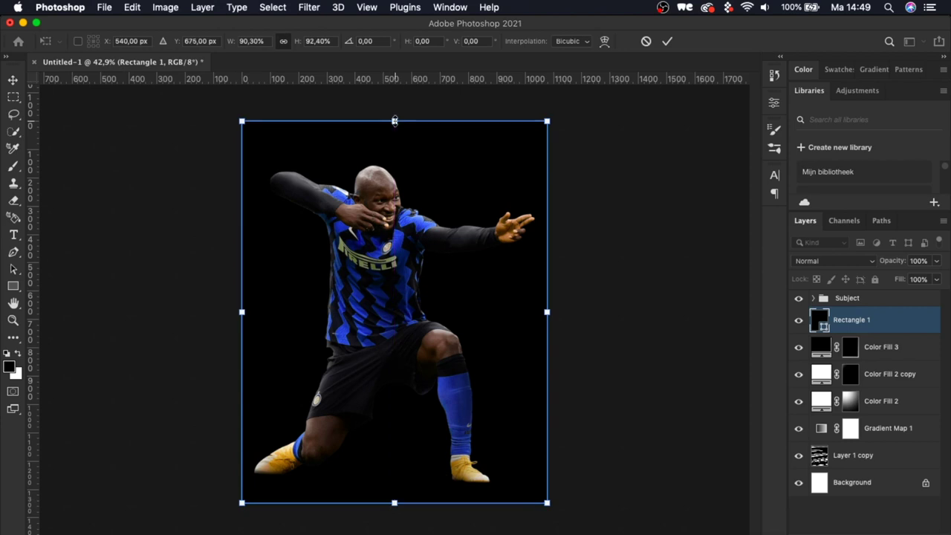
left_click_drag(395, 120, 395, 143)
key("Return")
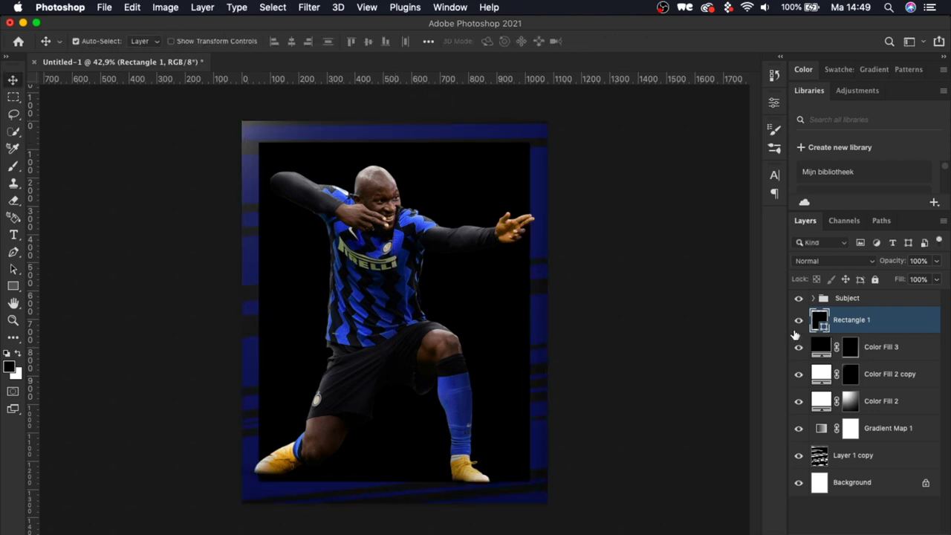
left_click(799, 319)
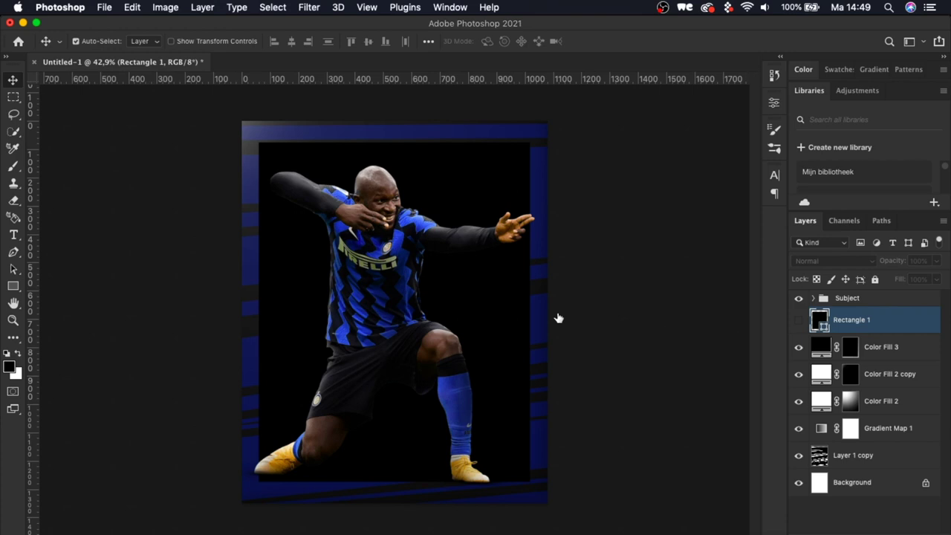
Add the headline LUKAKU in a text box spanning the poster's upper part, behind the player, at 431 pt
scroll(498, 315, "up", 3)
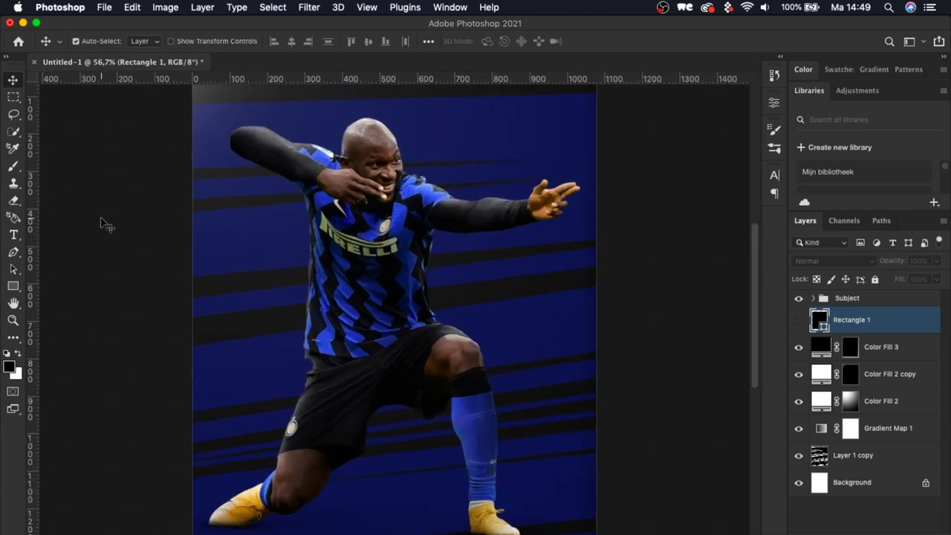
scroll(108, 226, "up", 3)
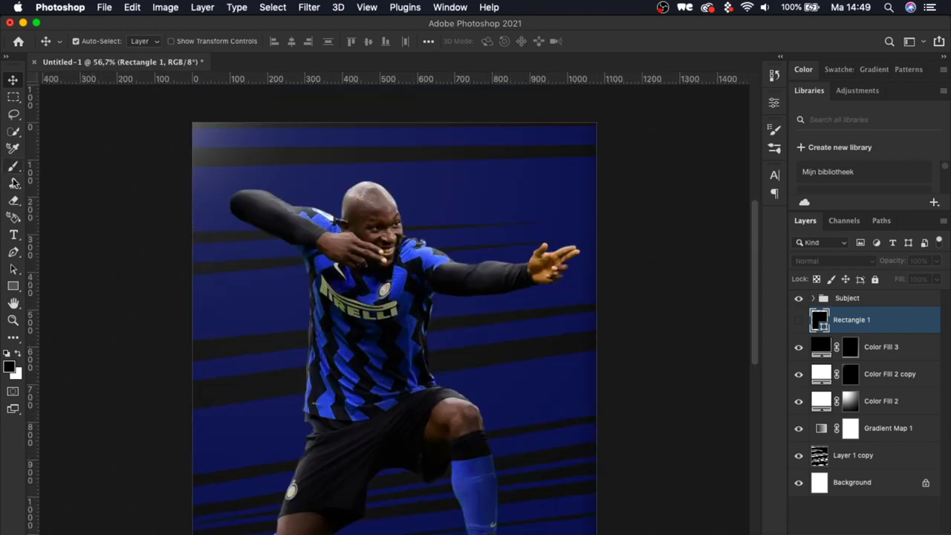
key("t")
left_click_drag(193, 136, 599, 263)
type("LUKAKUA")
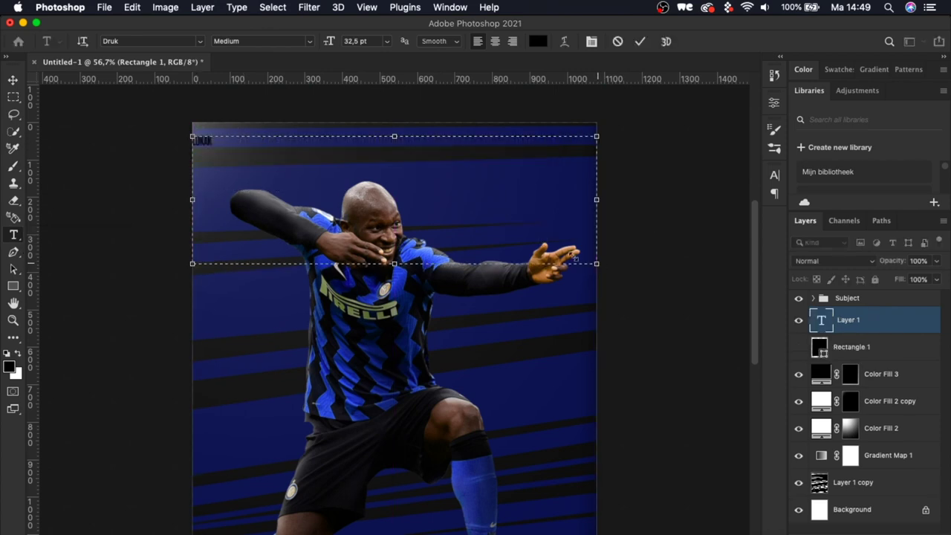
type("KU")
key("super+a")
left_click_drag(331, 46, 594, 53)
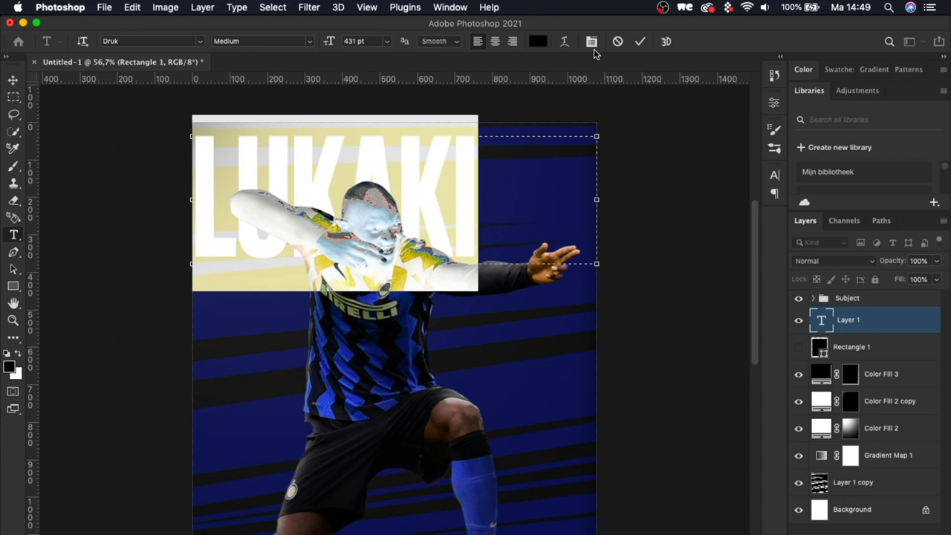
Set the LUKAKU headline to Druk Medium at 549 pt, extending its text box downward so the larger letters fit
left_click(201, 42)
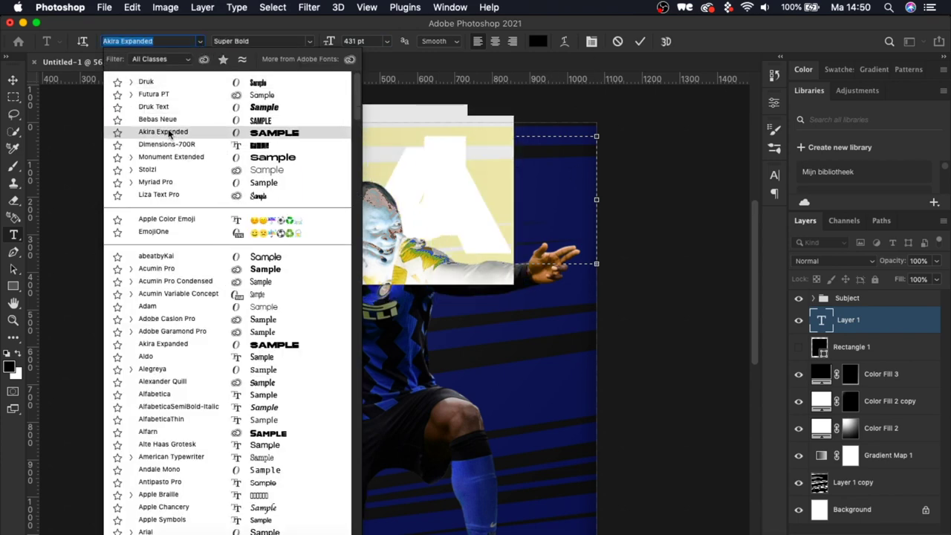
left_click(165, 82)
left_click(510, 217)
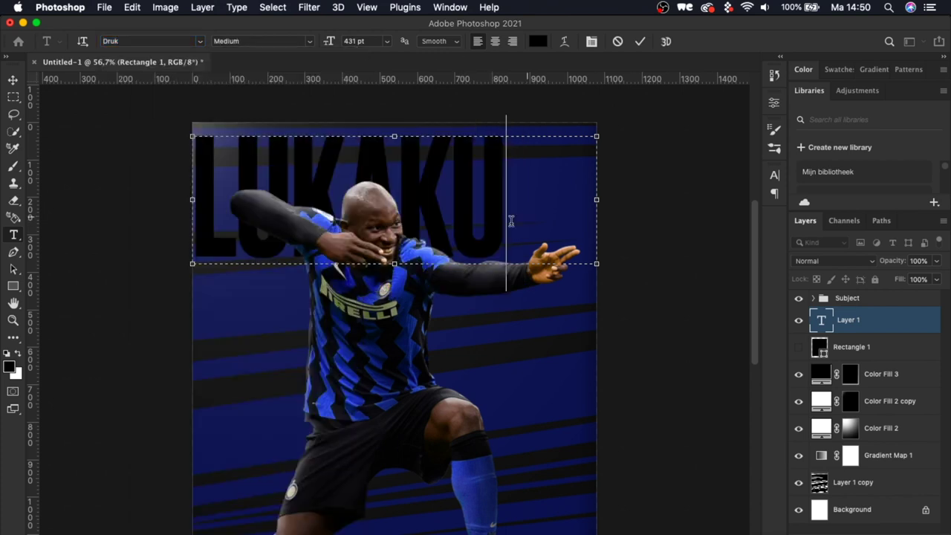
left_click_drag(394, 263, 395, 404)
left_click_drag(515, 219, 104, 176)
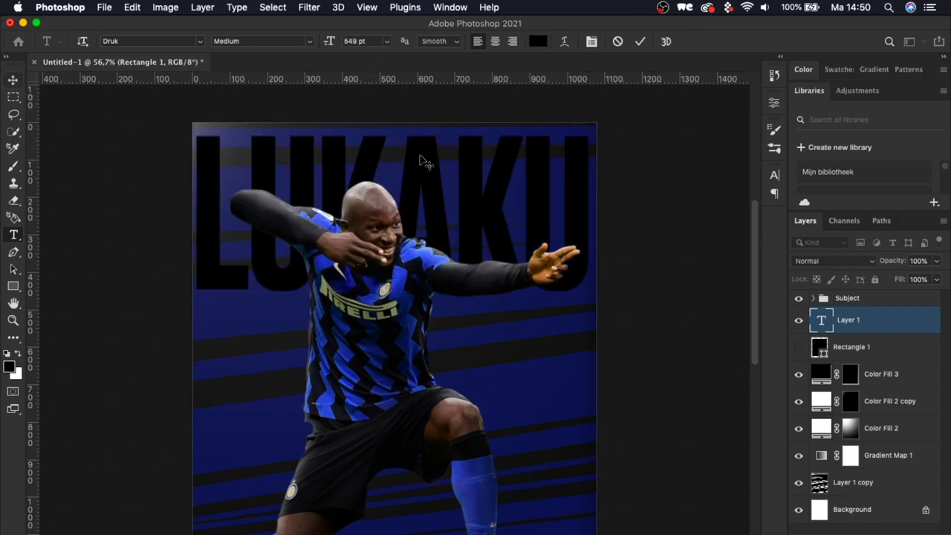
key("super+Return")
Duplicate the LUKAKU headline twice and stack the copies below it so the name repeats three times down the poster
key("v")
key("super+j")
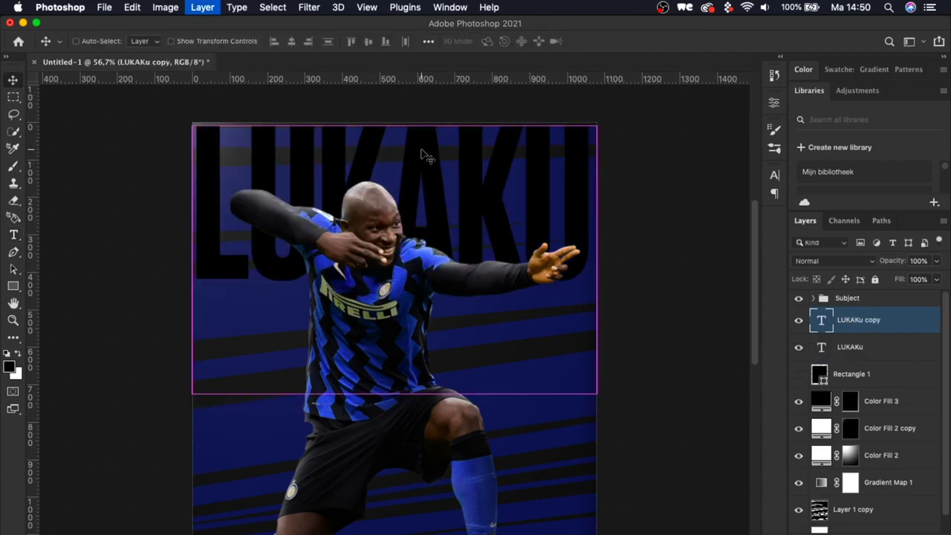
scroll(424, 156, "down", 3)
key("super+t")
left_click_drag(456, 285, 458, 316)
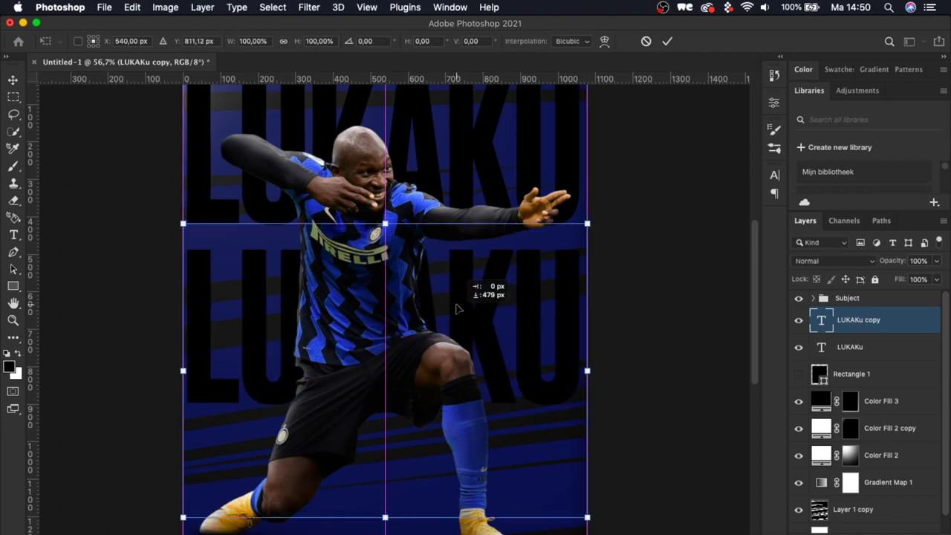
key("Return")
scroll(605, 306, "down", 1)
key("super+j")
key("super+t")
left_click_drag(502, 412, 503, 498)
key("Return")
Combine the three LUKAKU text layers into a single smart object
scroll(503, 498, "down", 1)
left_click(877, 378, "shift")
right_click(877, 376)
left_click(793, 461)
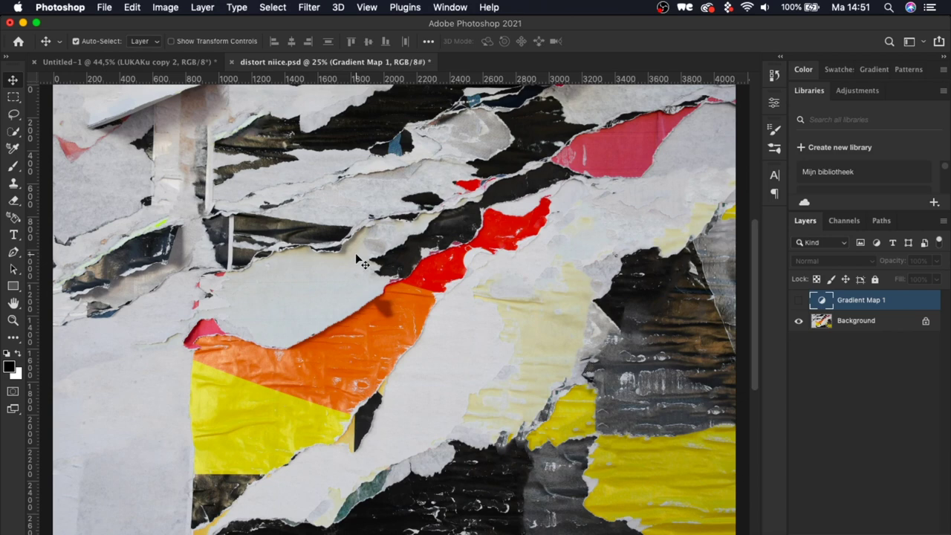
Turn on the Gradient Map layer over the torn-paper texture in distort niice.psd and close that document
left_click(800, 302)
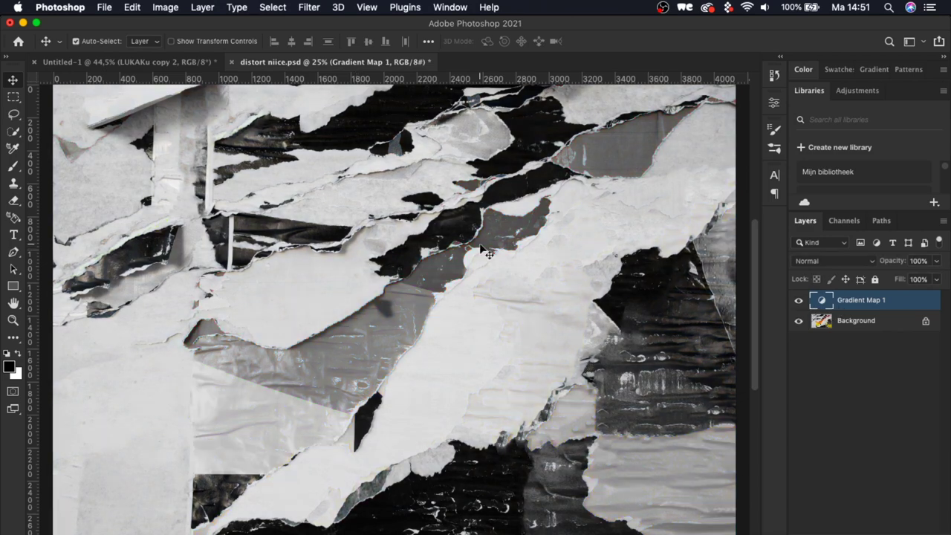
key("super")
left_click(232, 62)
key("super+d")
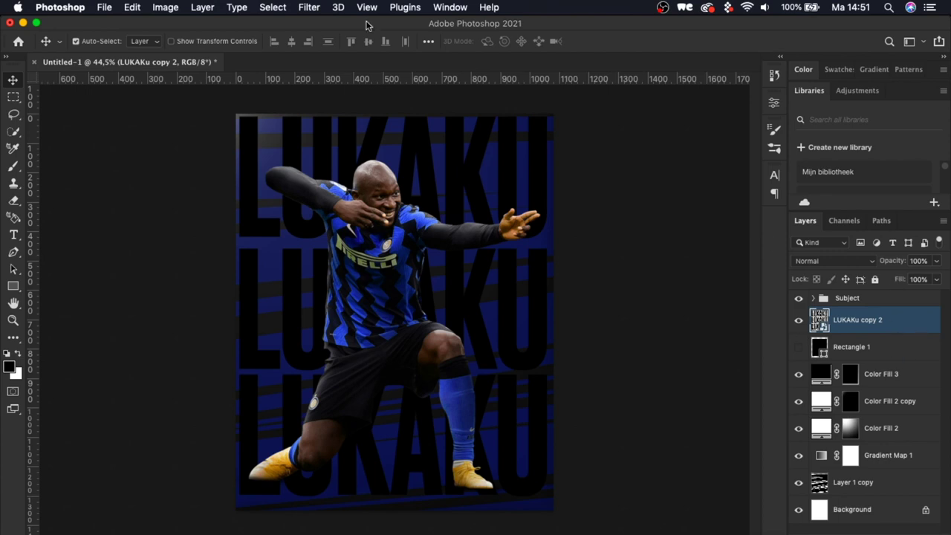
Apply a Displace filter to the LUKAKU smart object with horizontal scale 200 and vertical scale 40
left_click(309, 7)
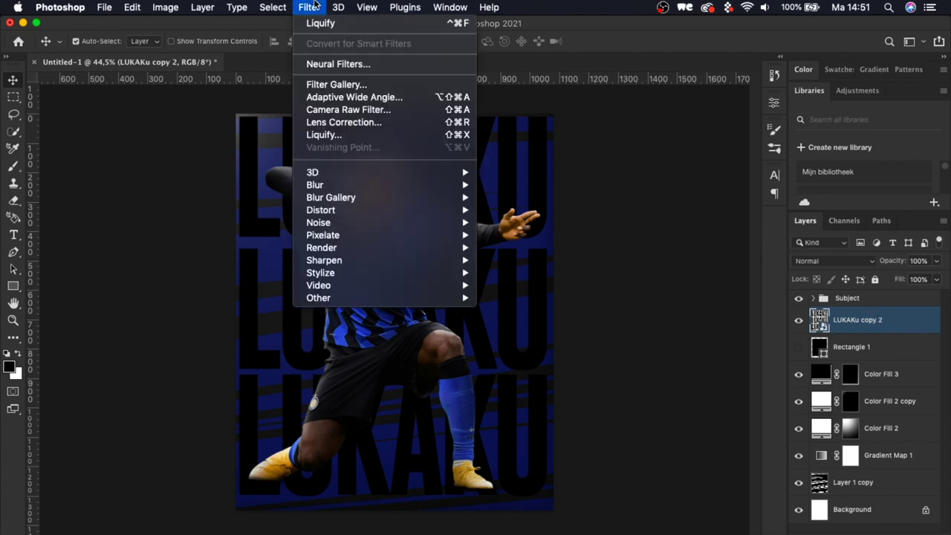
mouse_move(346, 210)
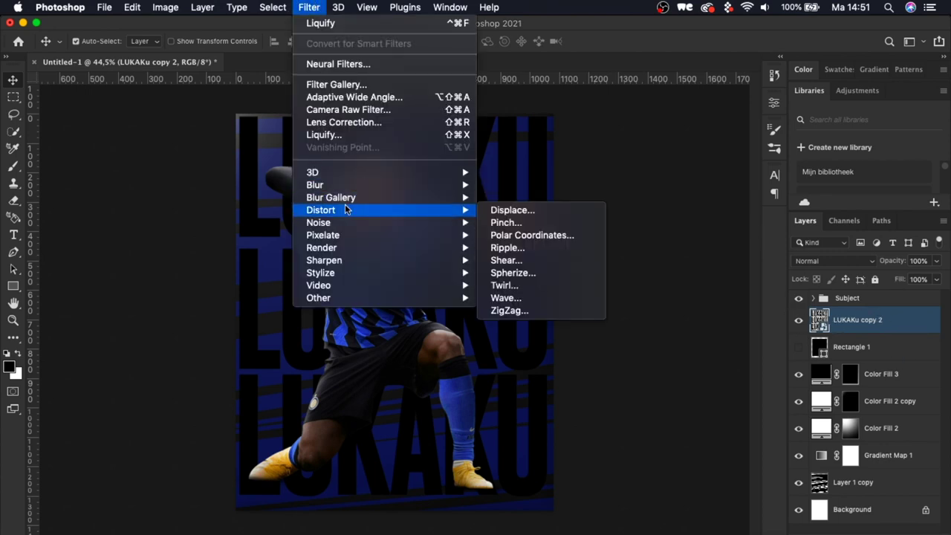
left_click(531, 213)
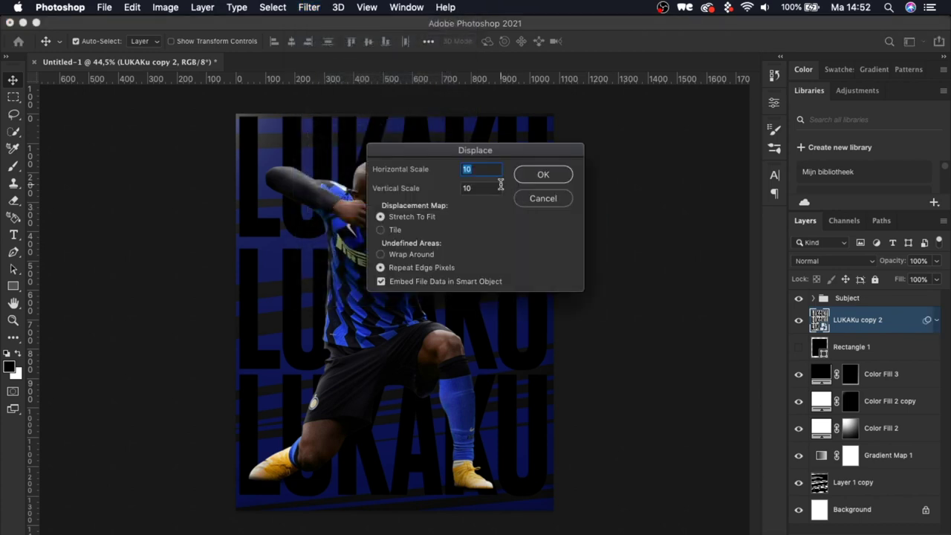
type("200")
key("Tab")
type("40")
left_click(545, 168)
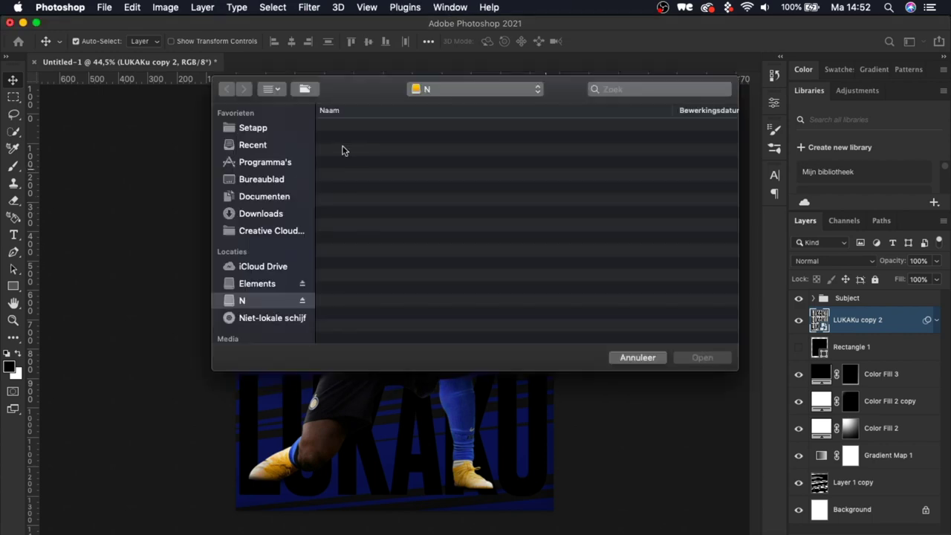
Load distort niice.psd from Downloads as the displacement map and inspect the distorted lettering across the poster
left_click(264, 214)
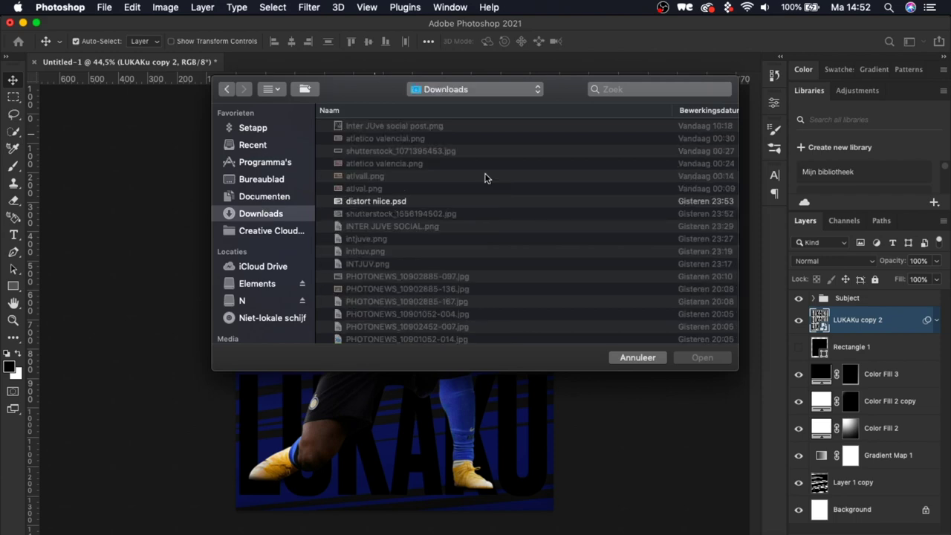
left_click(375, 216)
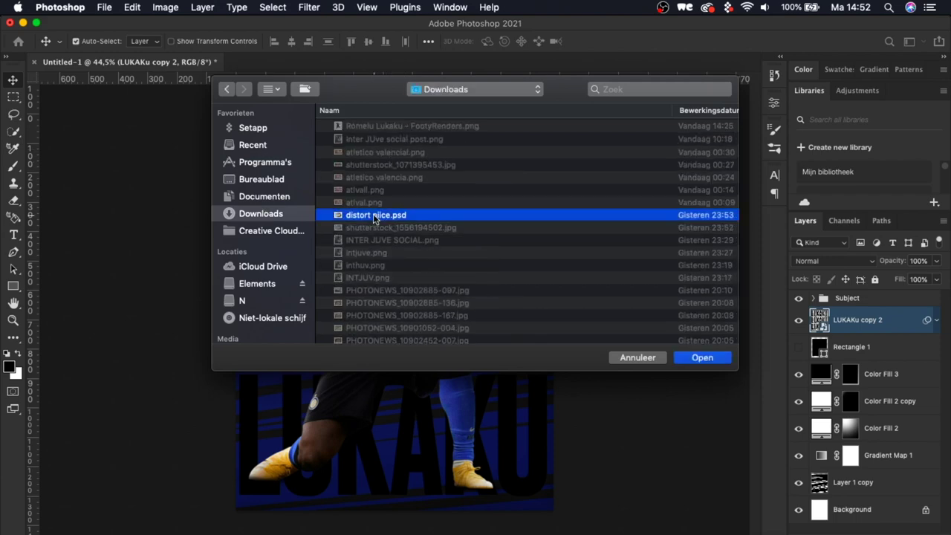
left_click(718, 357)
scroll(386, 223, "up", 3)
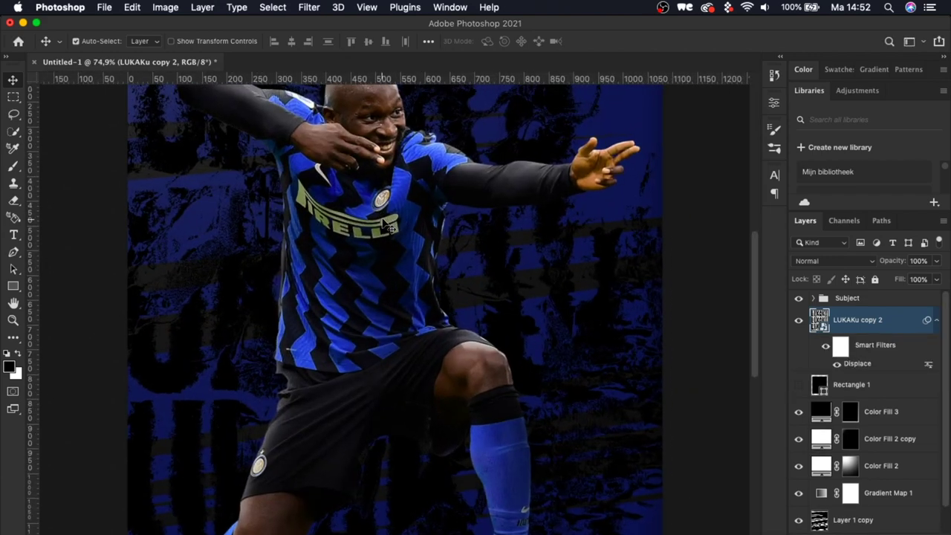
scroll(311, 284, "down", 6)
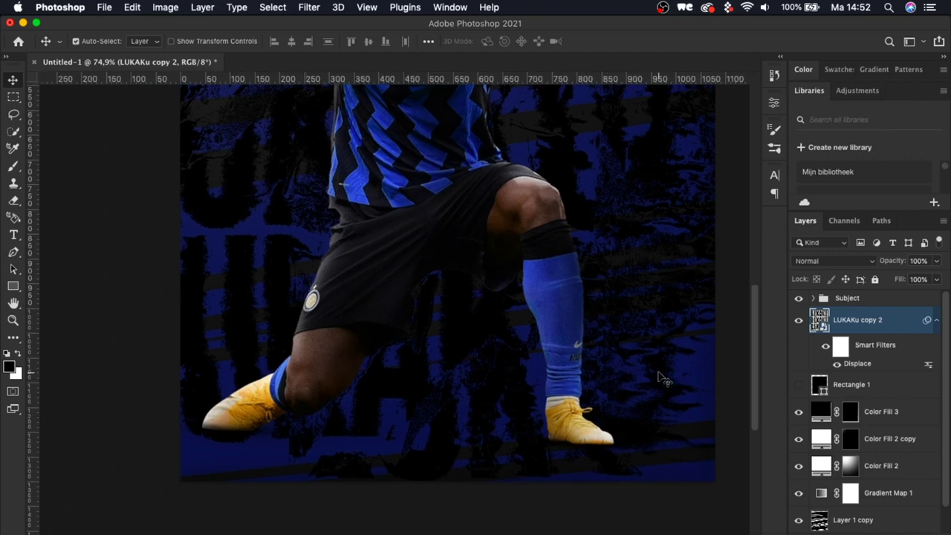
scroll(631, 305, "up", 8)
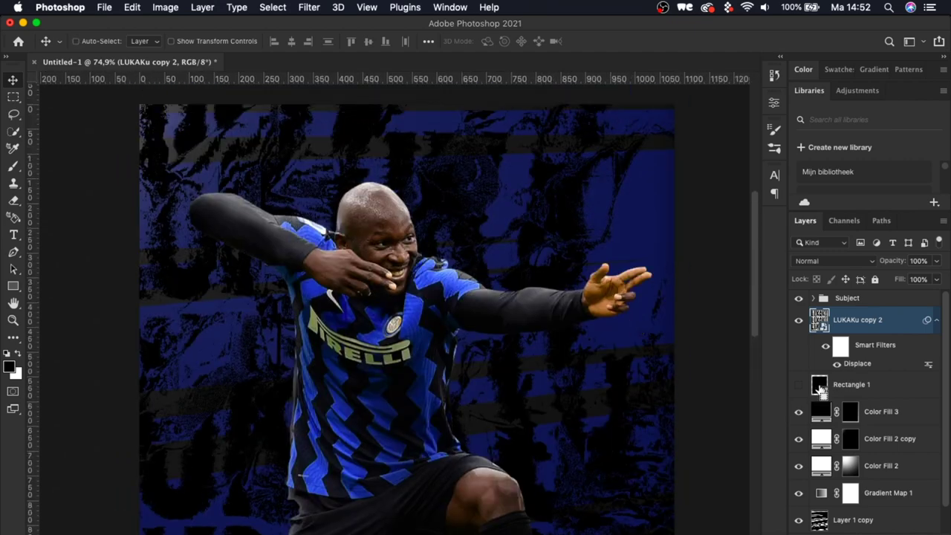
left_click(819, 386, "super")
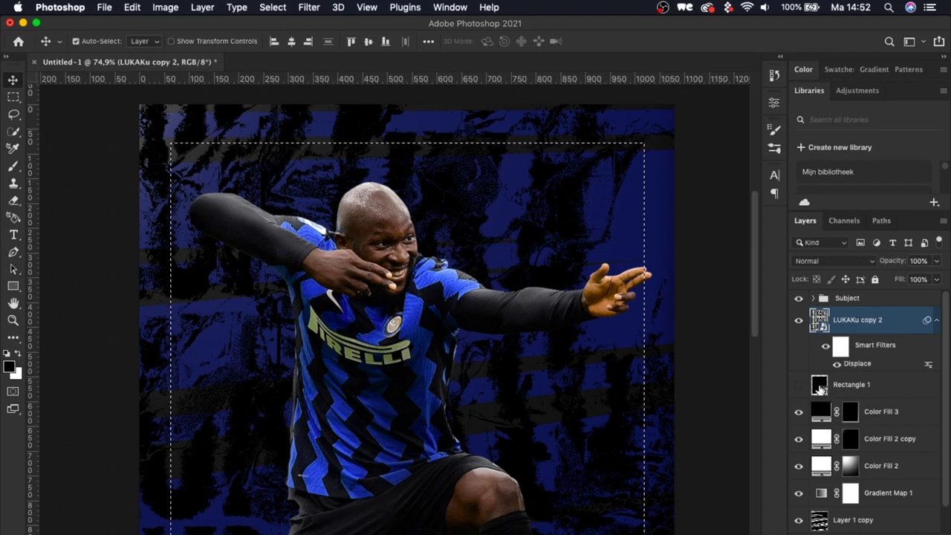
key("m")
key("super+d")
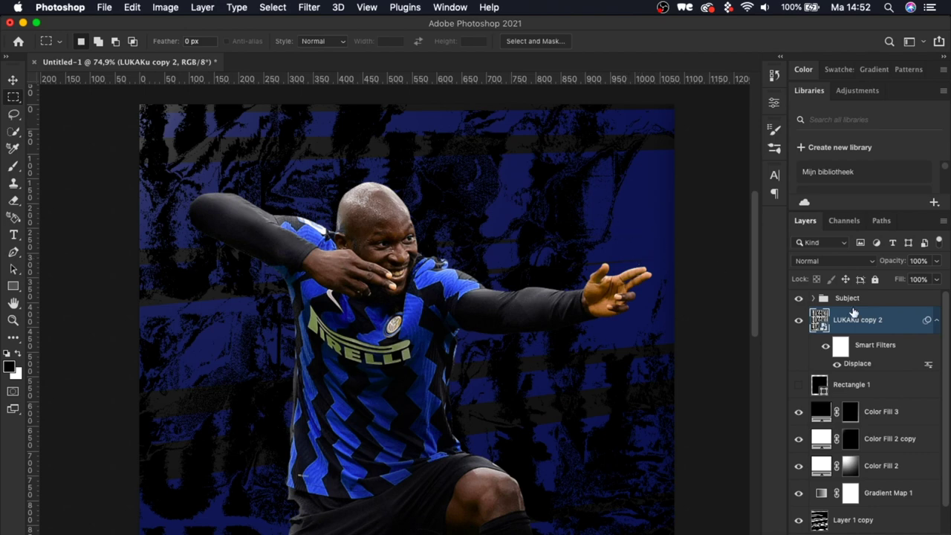
Shift the distorted LUKAKU smart object slightly right and upward on the poster
key("super+t")
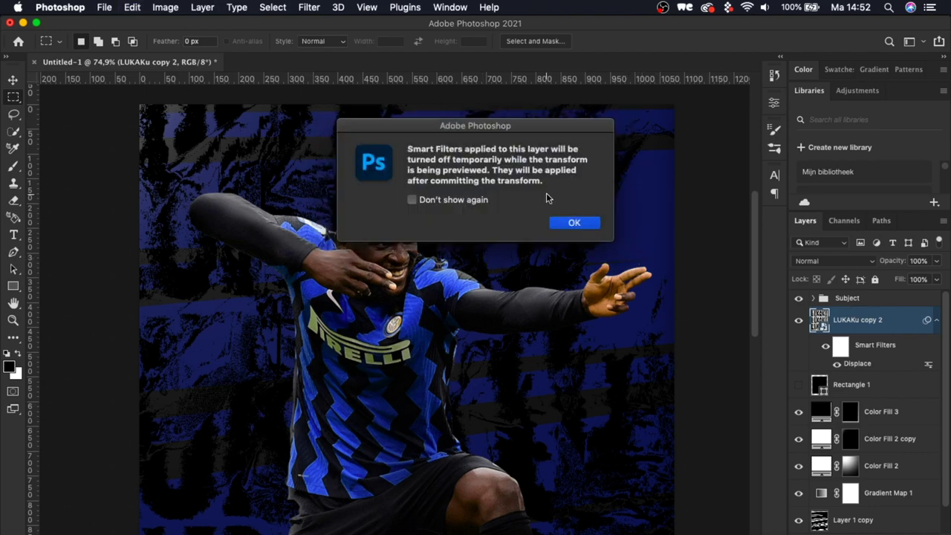
key("Return")
left_click_drag(526, 181, 553, 170)
key("Return")
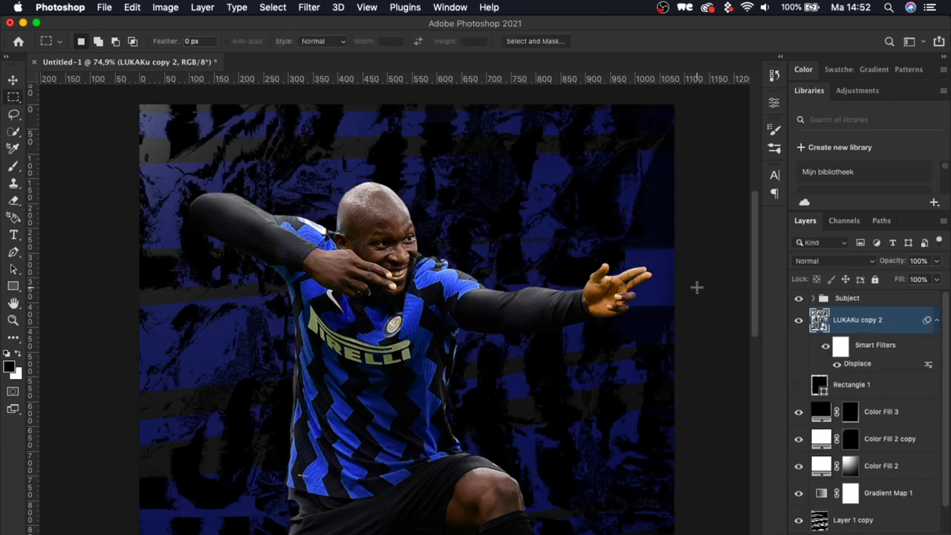
Mask the LUKAKU copy 2 smart object so the distorted lettering shows only in the border outside the Rectangle 1 area
scroll(696, 282, "down", 10)
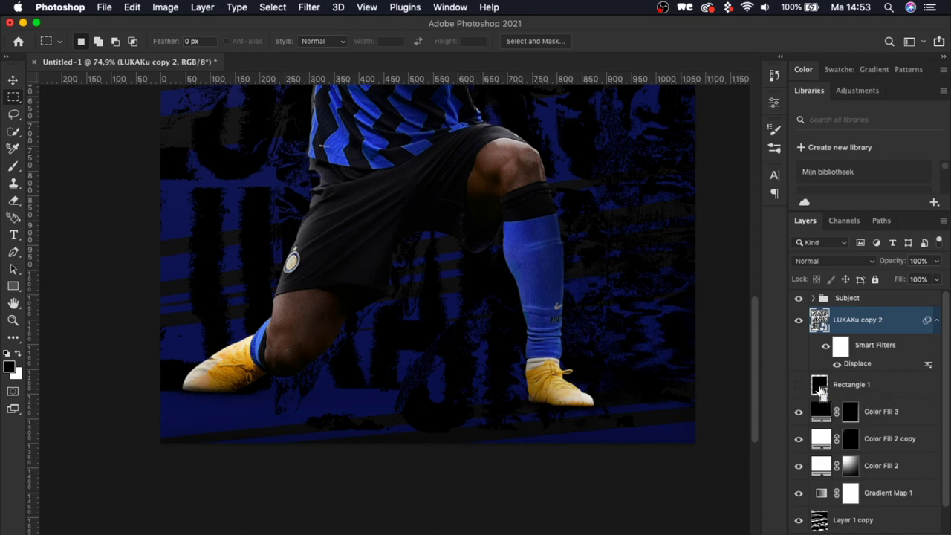
scroll(657, 272, "up", 10)
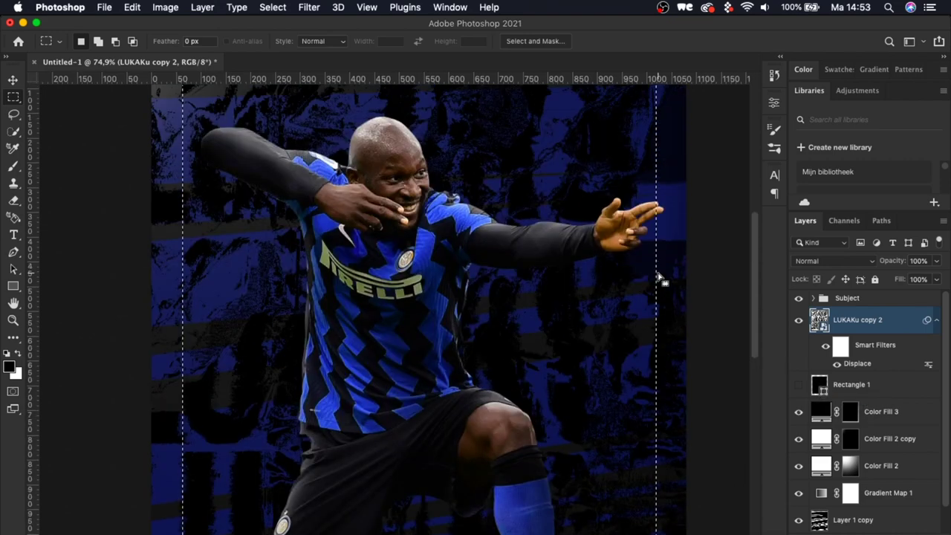
scroll(658, 272, "up", 1)
key("super+shift+i")
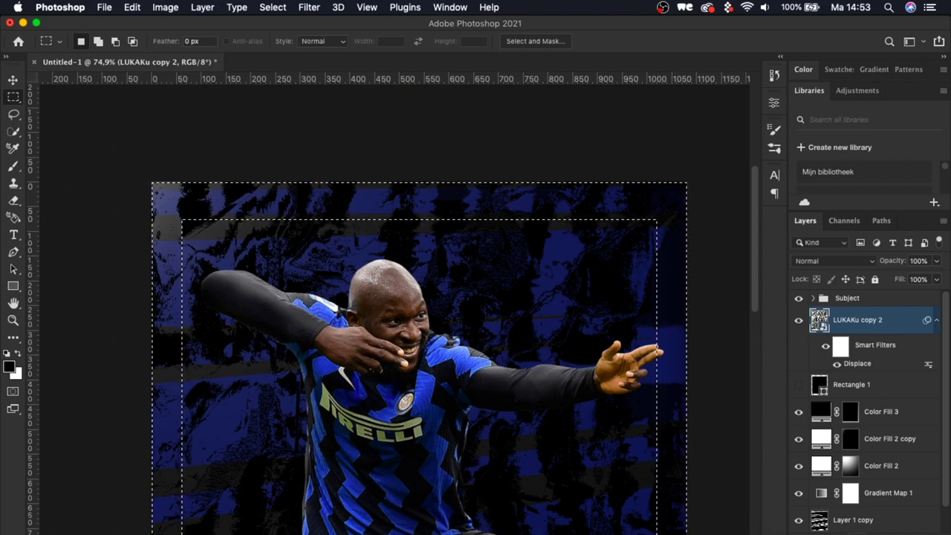
left_click(856, 534)
key("super+i")
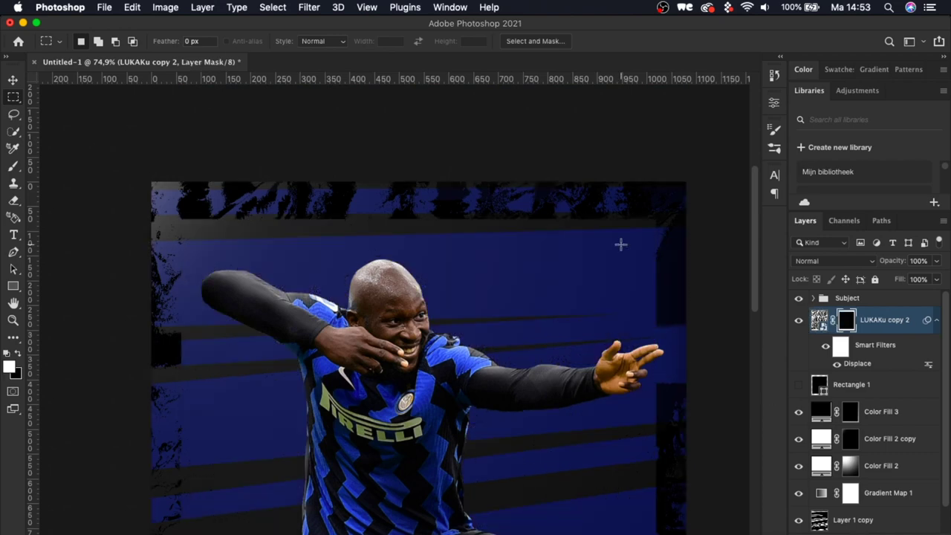
scroll(620, 244, "down", 3)
scroll(430, 255, "up", 4)
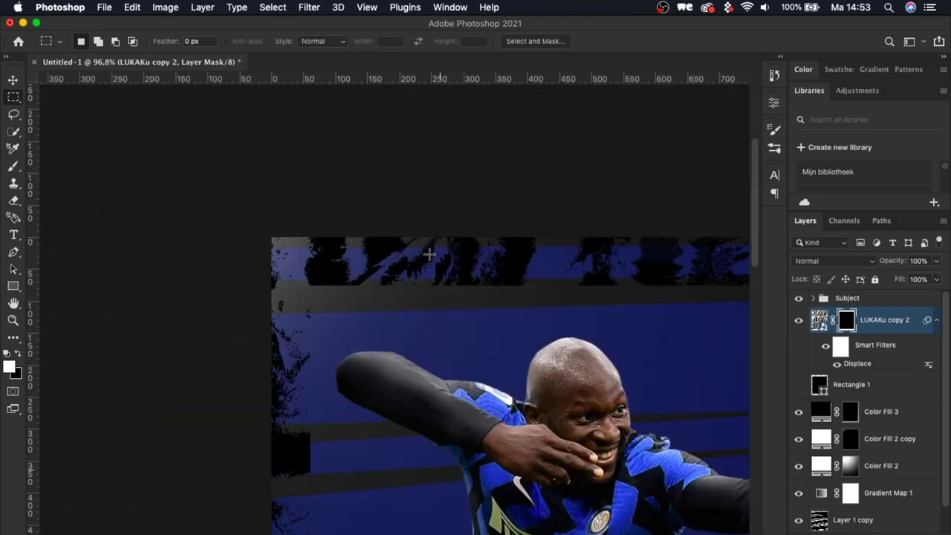
scroll(505, 272, "down", 3)
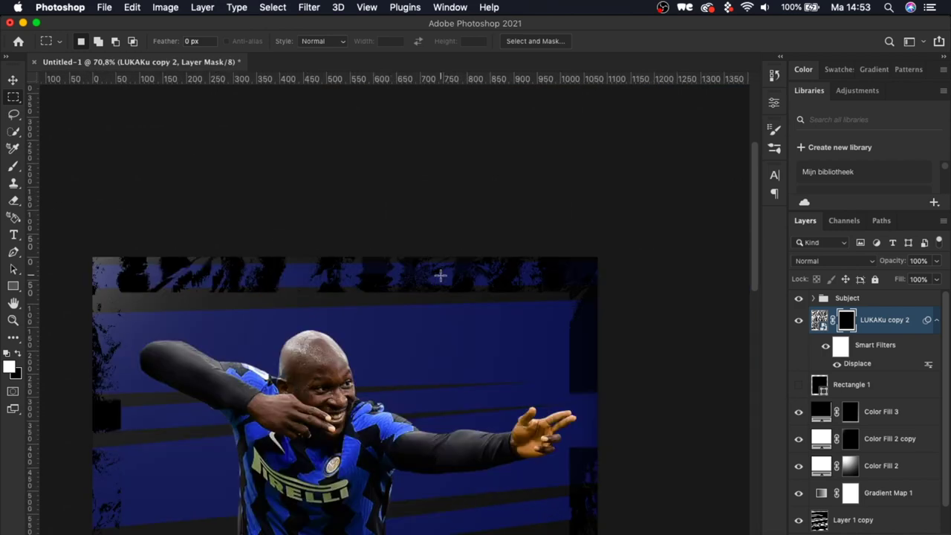
Add a near-white Solid Color fill layer directly above Rectangle 1, beneath the distorted lettering
left_click(864, 392)
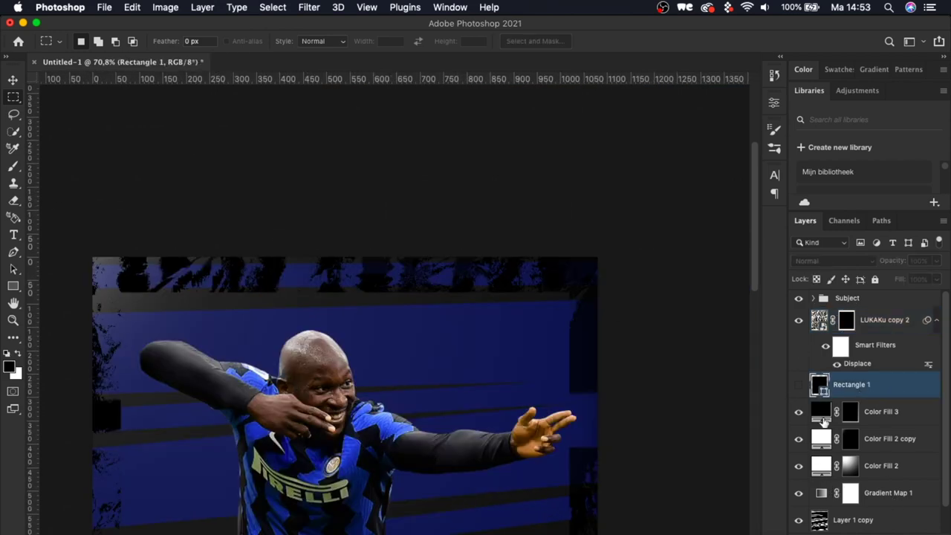
left_click(891, 533)
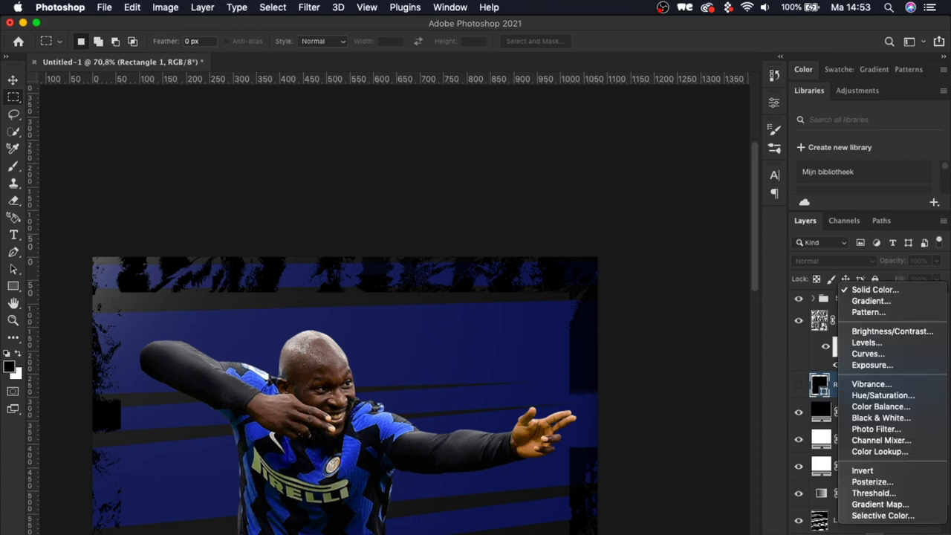
left_click(880, 292)
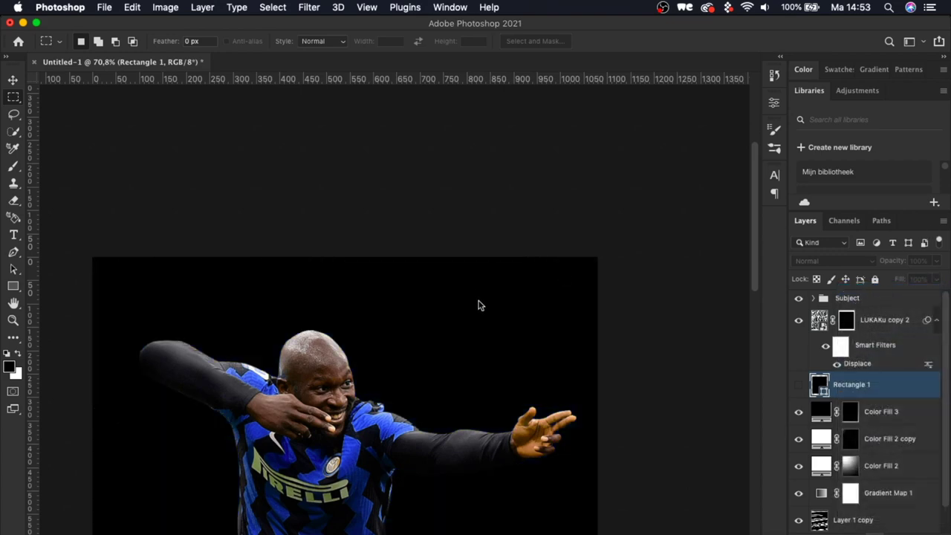
left_click(611, 348)
left_click(606, 345)
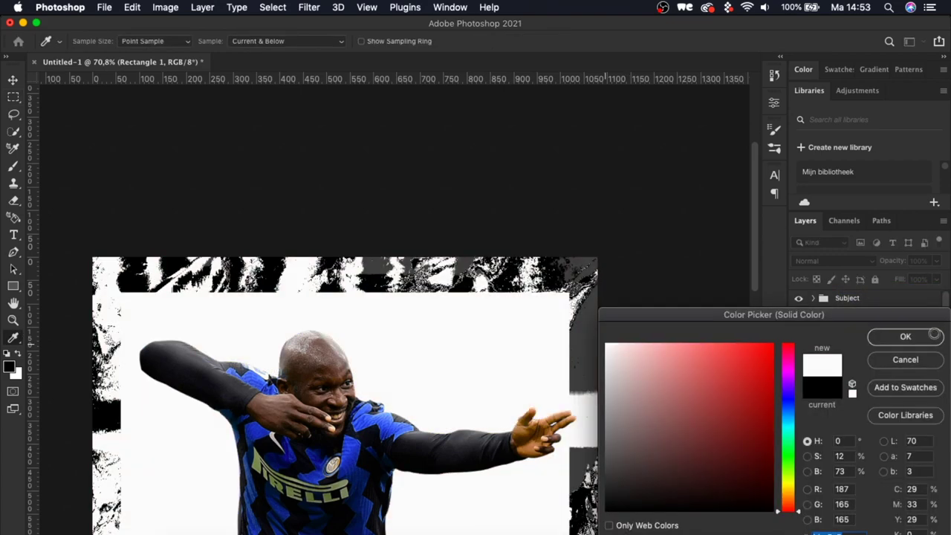
left_click(904, 338)
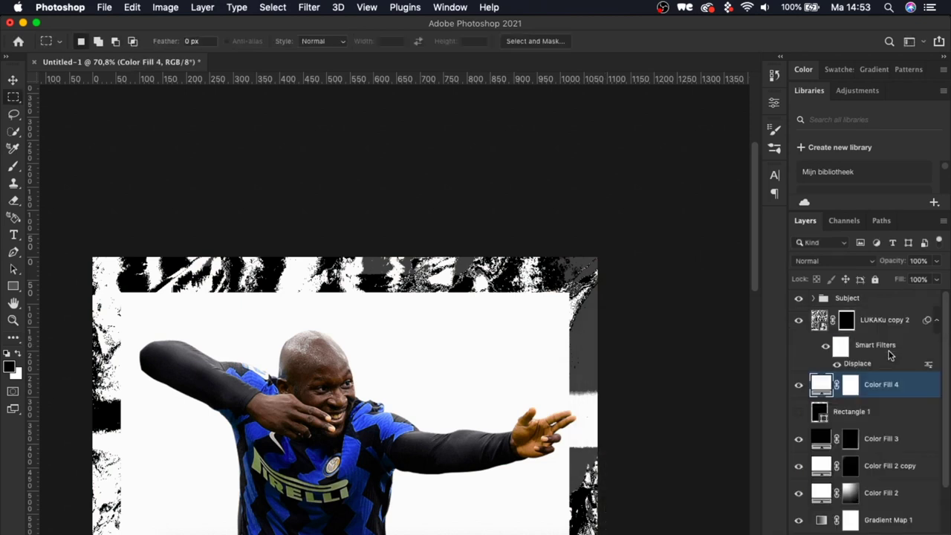
Fill the Rectangle 1 area with black on Color Fill 4's mask to leave the white colour only in the border
left_click(823, 416, "super")
left_click(850, 386)
right_click(453, 349)
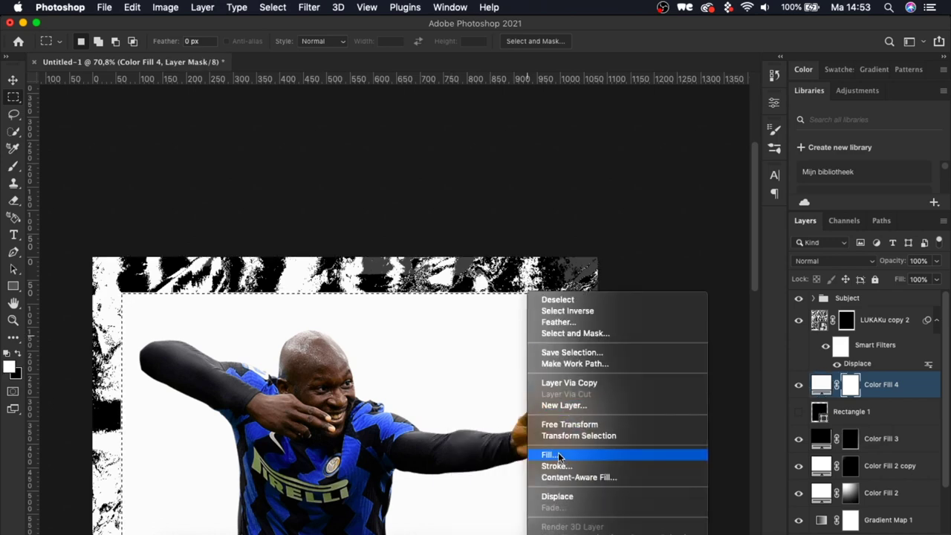
left_click(558, 455)
left_click(563, 220)
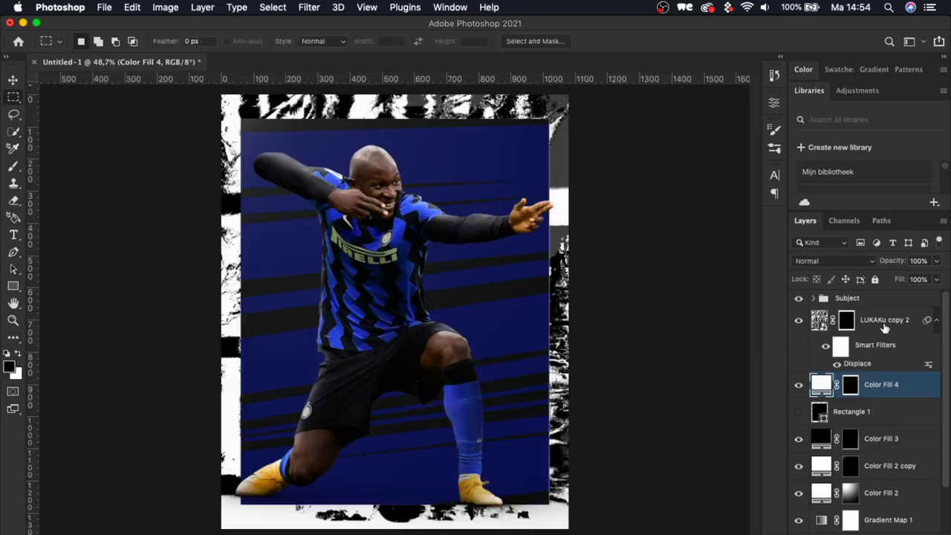
Add a dark navy Solid Color fill above LUKAKU copy 2 and clip it to the lettering
left_click(884, 325)
left_click(868, 533)
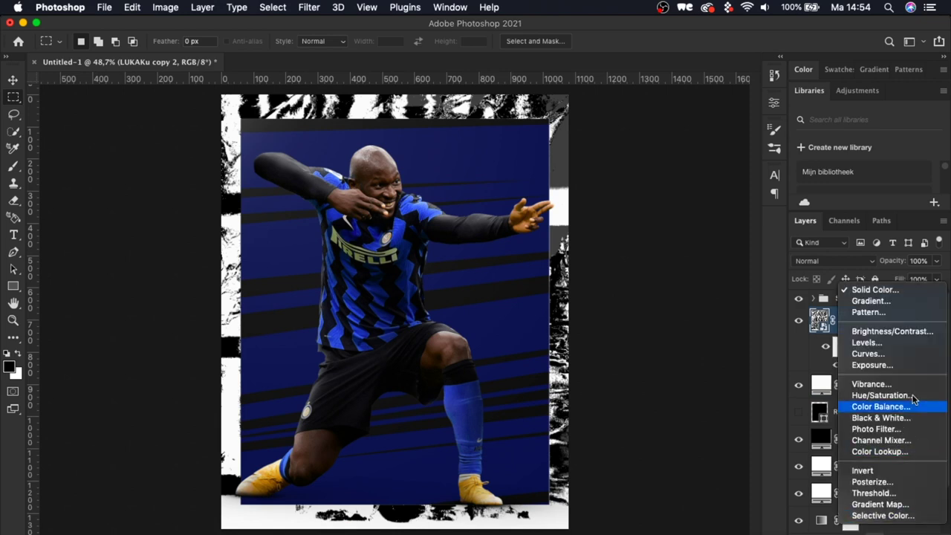
left_click(874, 290)
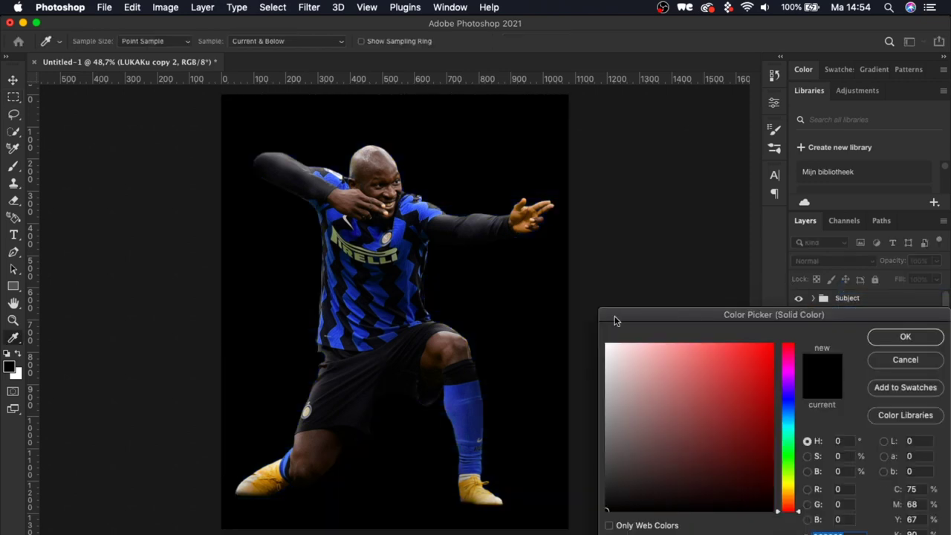
left_click(787, 398)
left_click(762, 467)
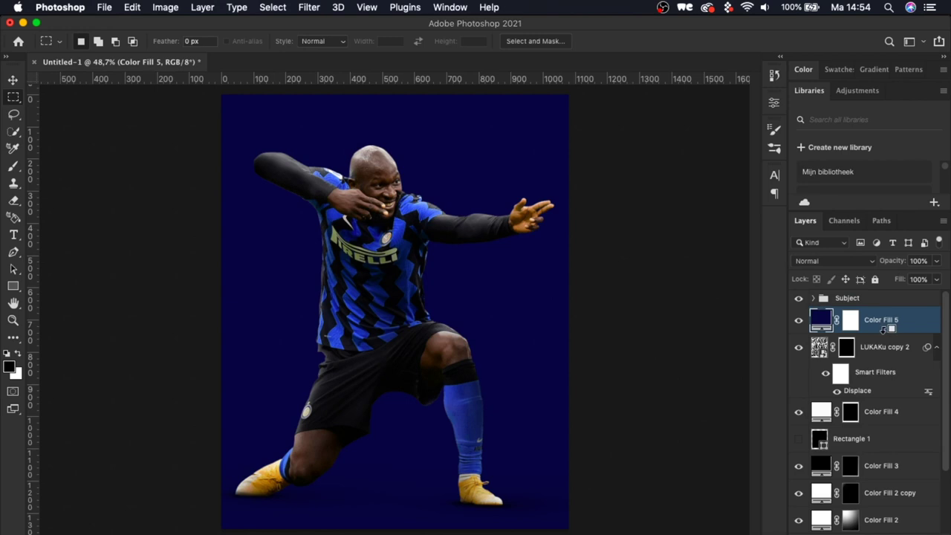
left_click(884, 328, "alt")
left_click(884, 327, "alt")
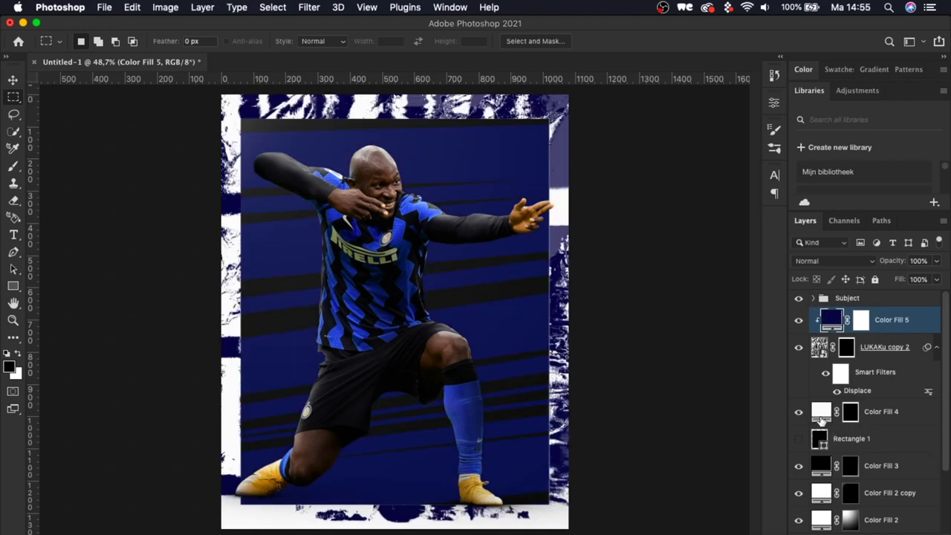
Change the border fill, Color Fill 4, to black
left_click(820, 414)
double_click(820, 414)
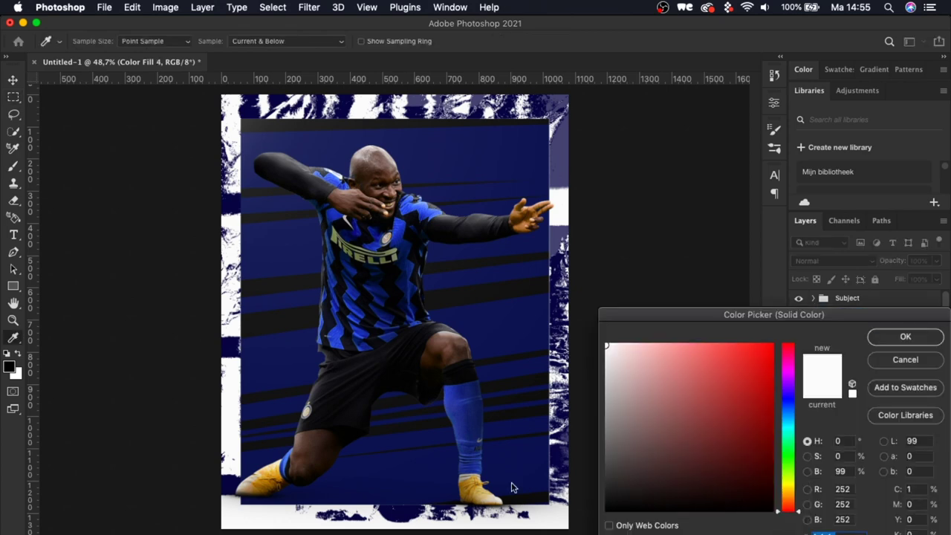
left_click_drag(626, 500, 606, 512)
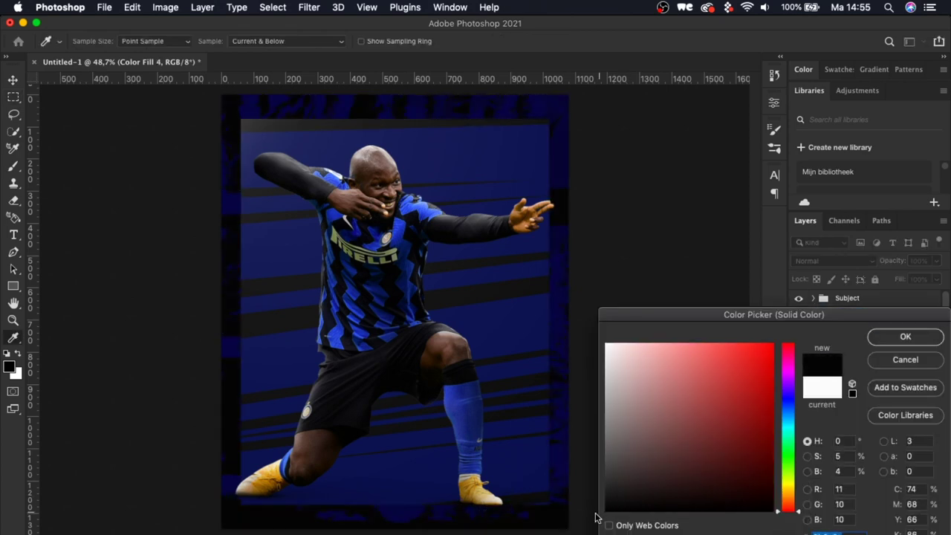
left_click(875, 341)
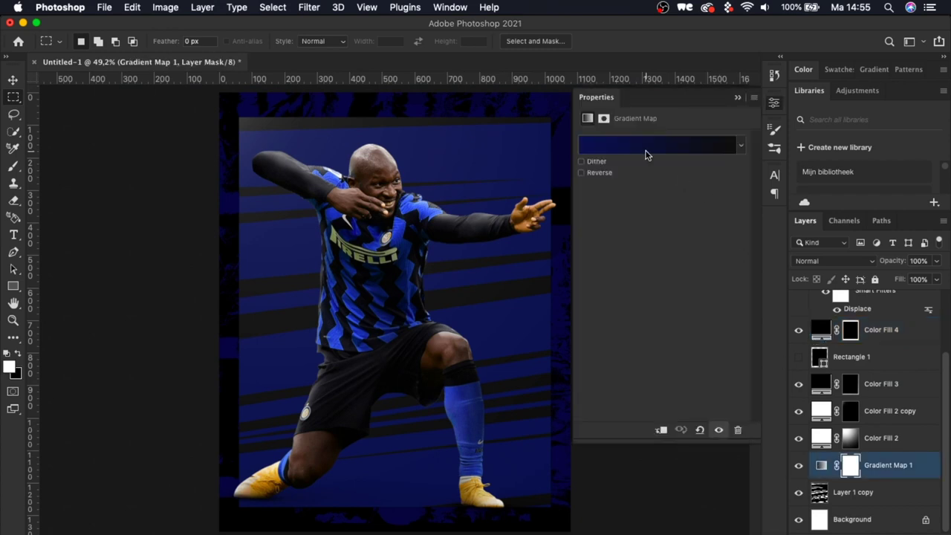
Set the dark end stop of Gradient Map 1 to pure black for the background stripes
left_click(646, 146)
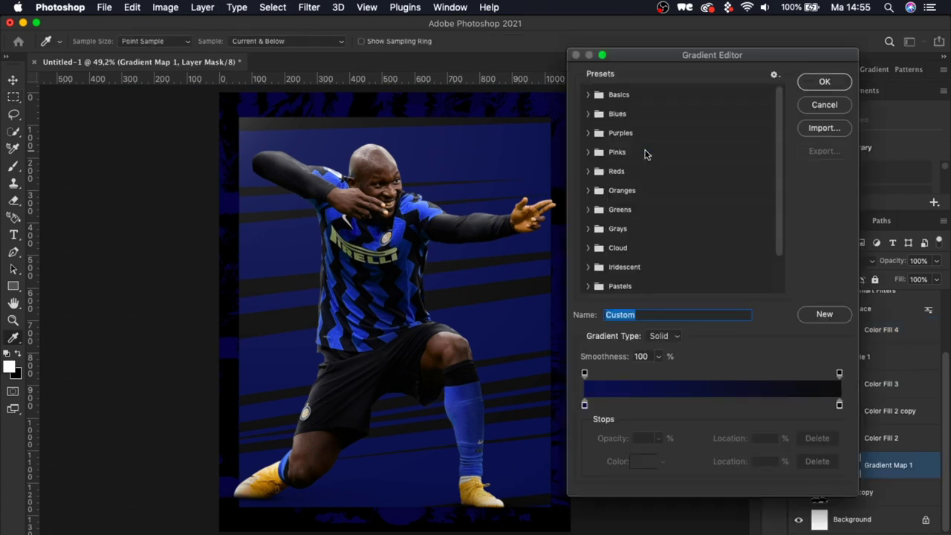
double_click(840, 406)
left_click_drag(608, 509, 575, 530)
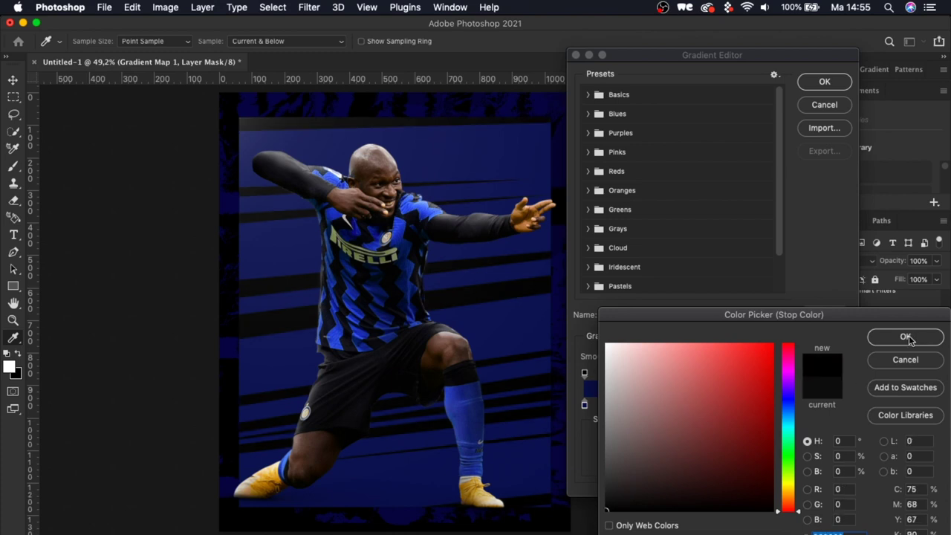
left_click(609, 506)
key("Return")
left_click(825, 81)
left_click(406, 293)
Add a white Solid Color fill above the Subject group, invert its mask to black and switch to the Brush tool
scroll(406, 293, "up", 5)
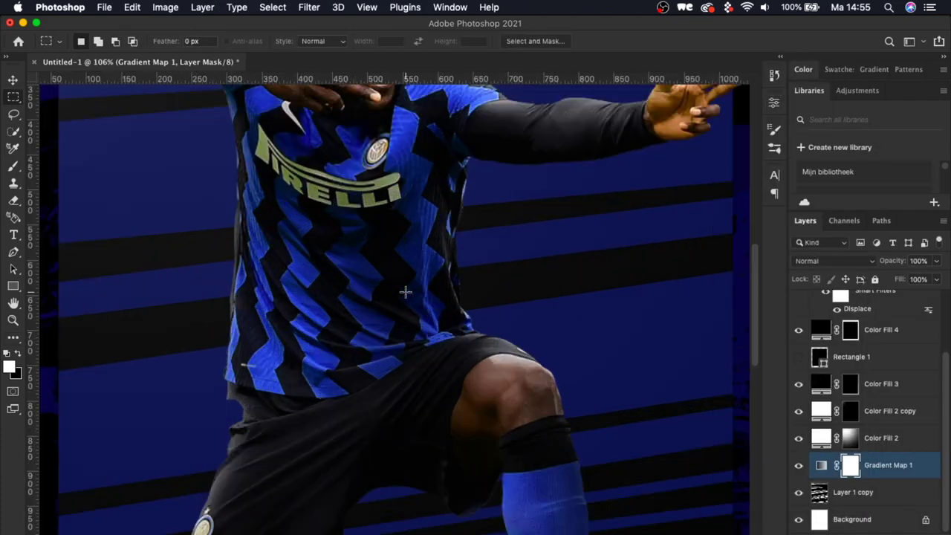
scroll(406, 293, "up", 5)
scroll(406, 293, "left", 2)
scroll(404, 292, "up", 1)
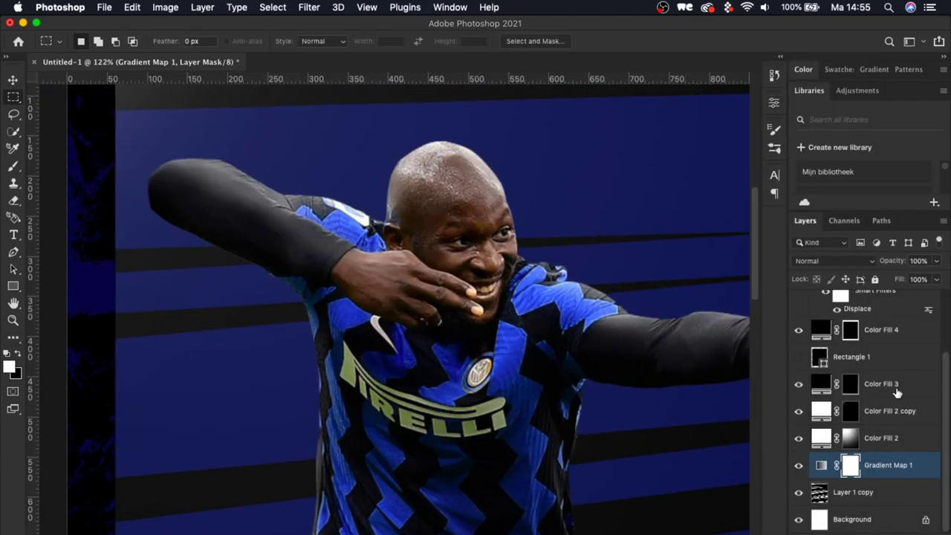
scroll(893, 405, "up", 3)
left_click(882, 305)
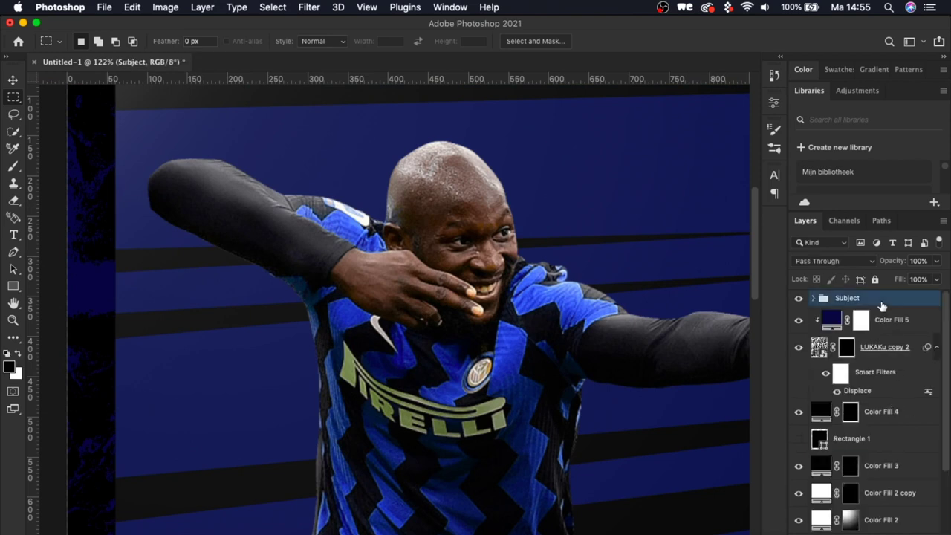
left_click(867, 532)
left_click(861, 287)
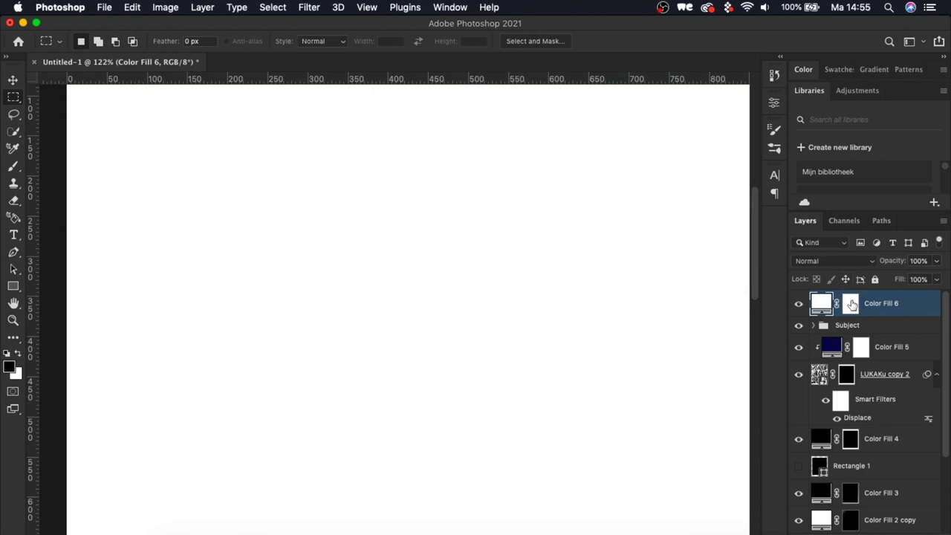
left_click(852, 310)
key("super+i")
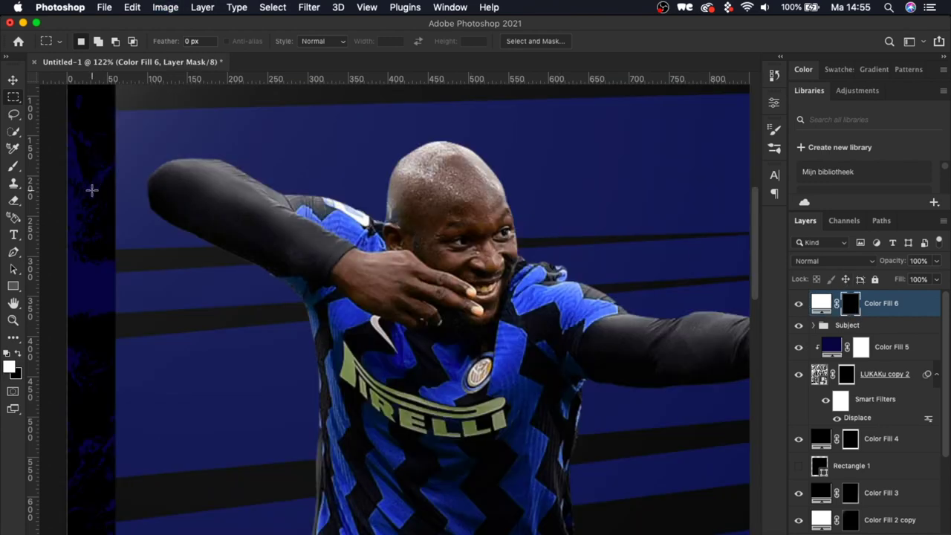
key("b")
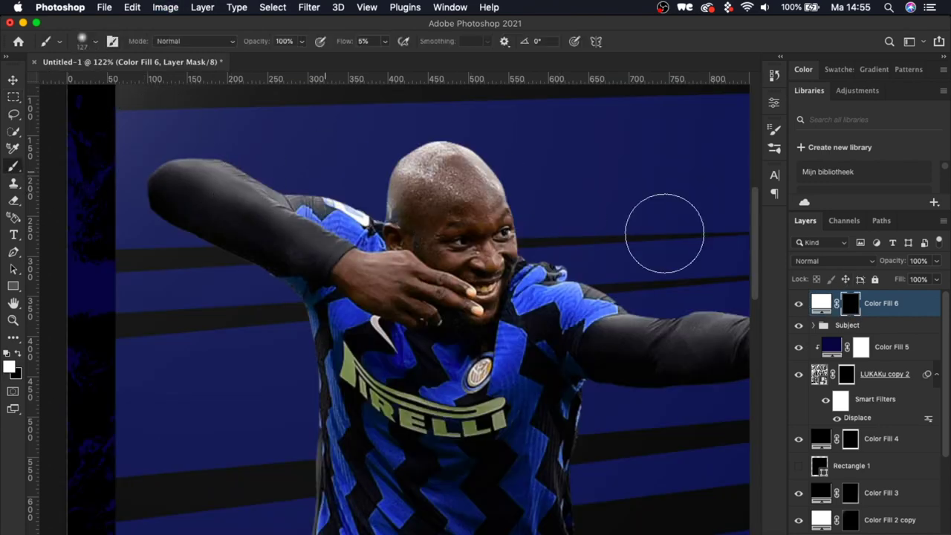
Try Color Fill 6 at 10% opacity with a soft brush stroke over the footballer's raised arm, and undo the stroke
left_click(917, 260)
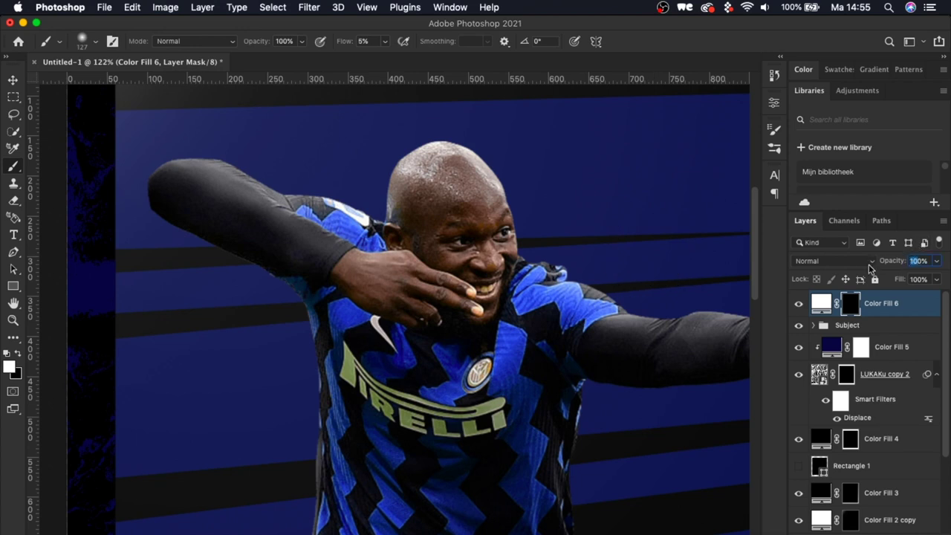
type("10")
key("Return")
left_click_drag(297, 187, 209, 175)
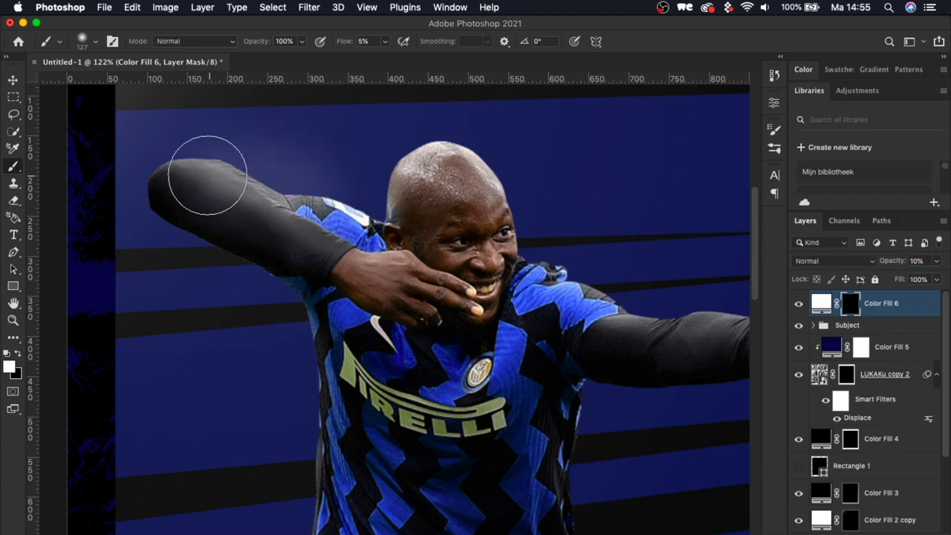
key("super+z")
Set Color Fill 6's opacity to 5% and reduce the brush size to 60 px
left_click_drag(915, 260, 873, 260)
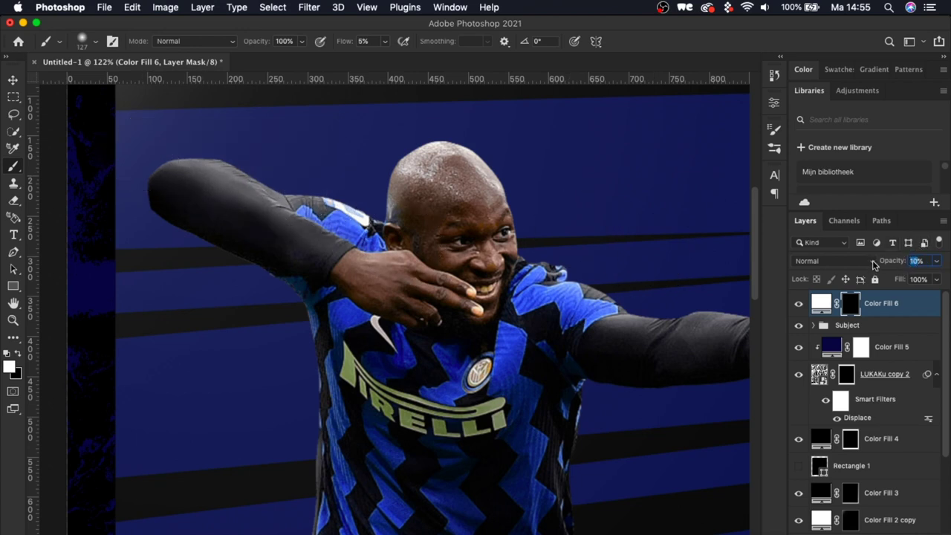
type("5")
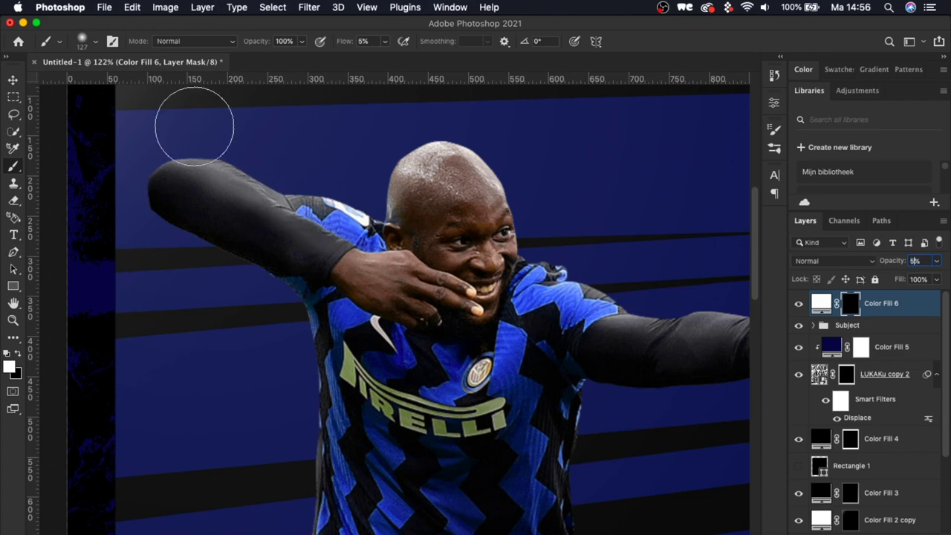
left_click(95, 42)
left_click_drag(121, 83, 114, 84)
Paint soft white light on Color Fill 6's mask along the edges of the footballer's arms, shirt and shorts
mouse_move(297, 189)
left_mouse_down()
mouse_move(384, 208)
mouse_move(399, 170)
left_mouse_up()
left_click_drag(626, 303, 666, 308)
scroll(667, 312, "right", 5)
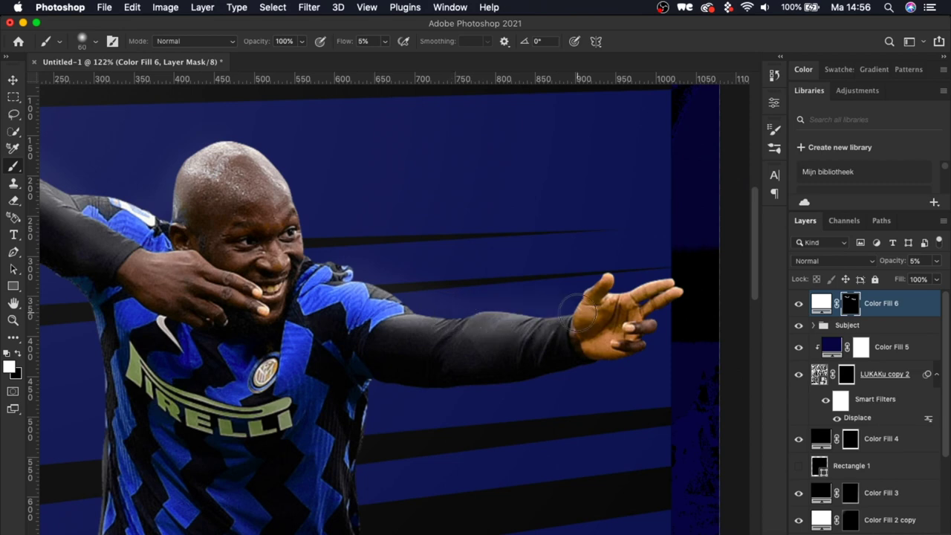
scroll(576, 314, "down", 5)
scroll(575, 314, "left", 2)
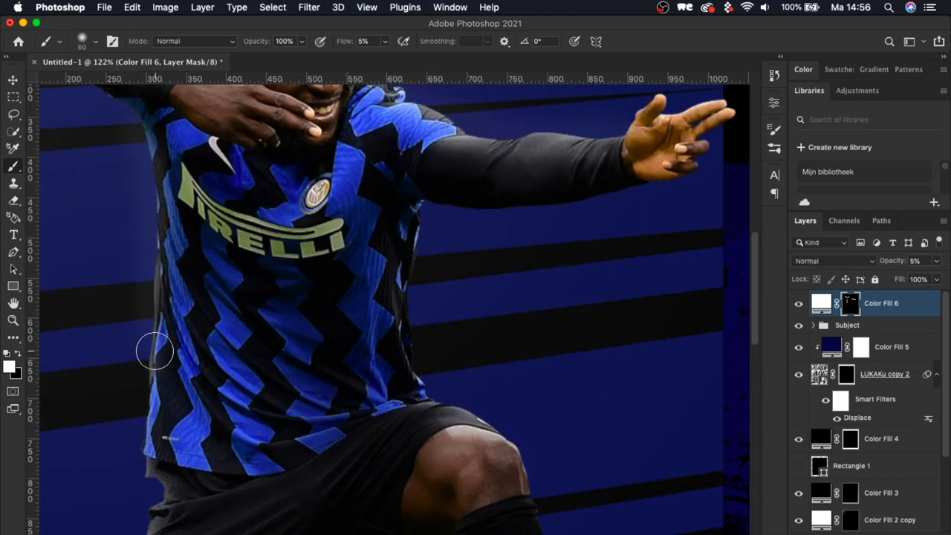
scroll(205, 367, "down", 8)
scroll(206, 367, "left", 3)
mouse_move(285, 223)
left_mouse_down()
mouse_move(210, 417)
mouse_move(122, 476)
left_mouse_up()
scroll(718, 435, "down", 4)
scroll(717, 435, "right", 2)
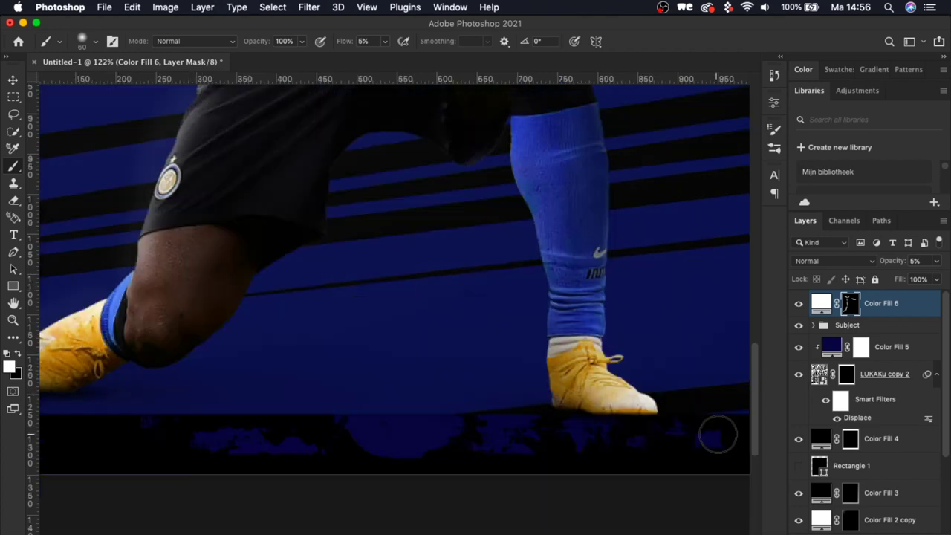
Paint the ground shadow beneath the footballer on Color Fill 1's mask in the Subject group, using a flattened soft brush
left_click(814, 325)
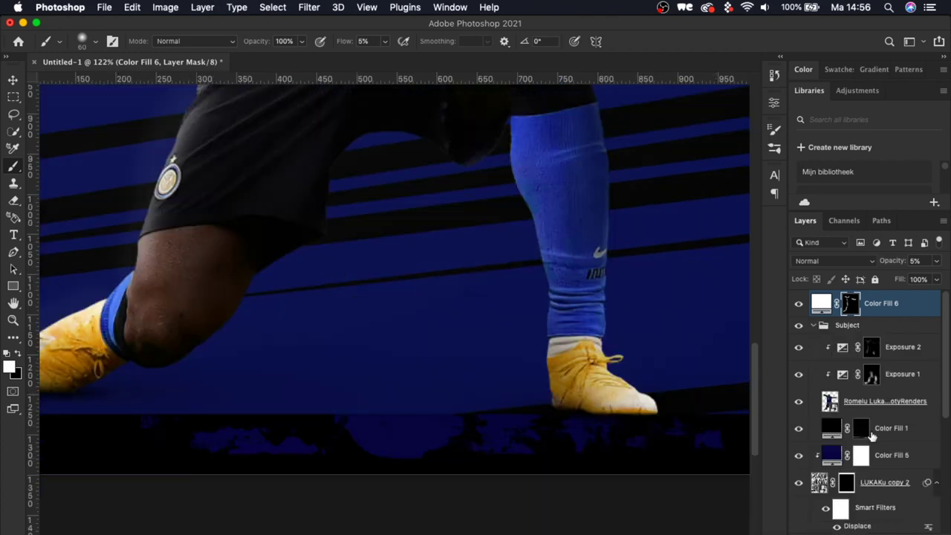
left_click(860, 431)
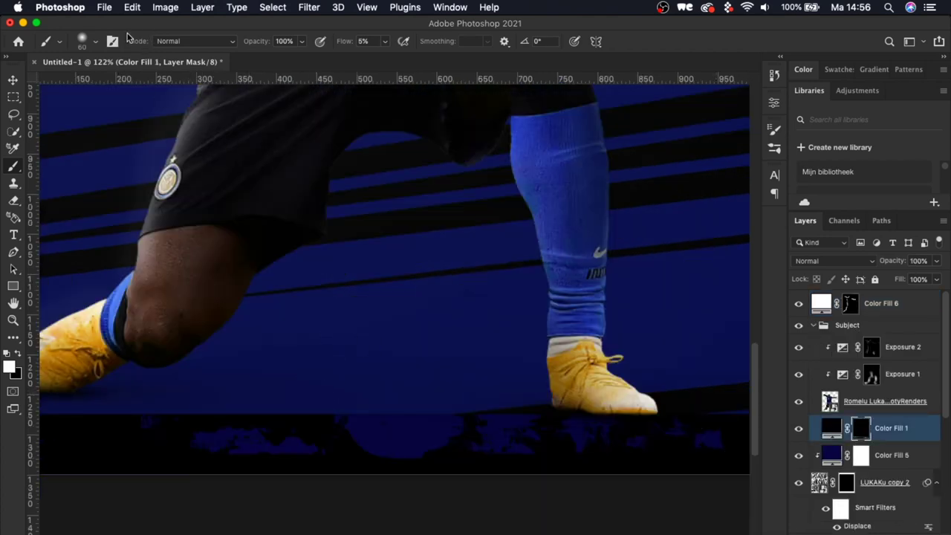
left_click(94, 45)
left_click(131, 81)
left_click_drag(135, 83, 139, 84)
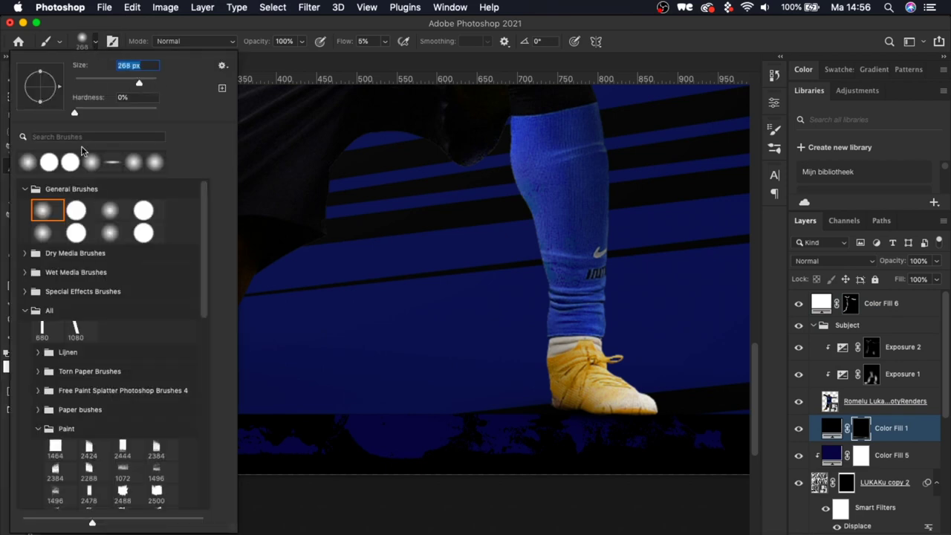
left_click_drag(40, 101, 40, 91)
left_click(409, 421)
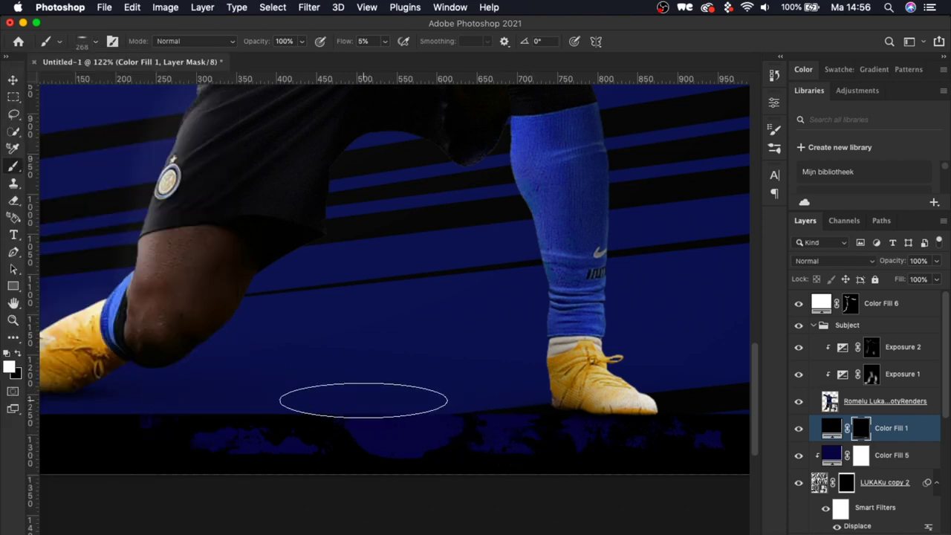
left_click(95, 43)
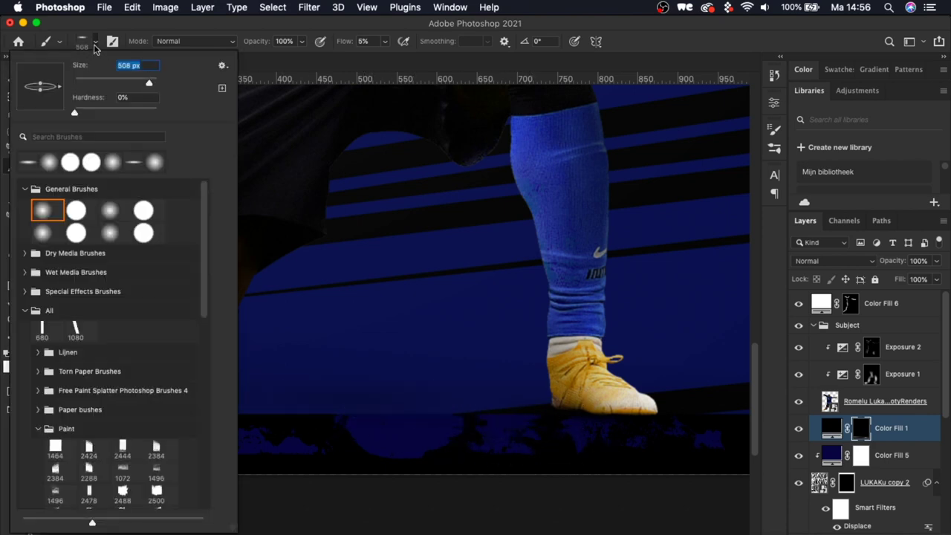
left_click(94, 43)
key("v")
key("super+0")
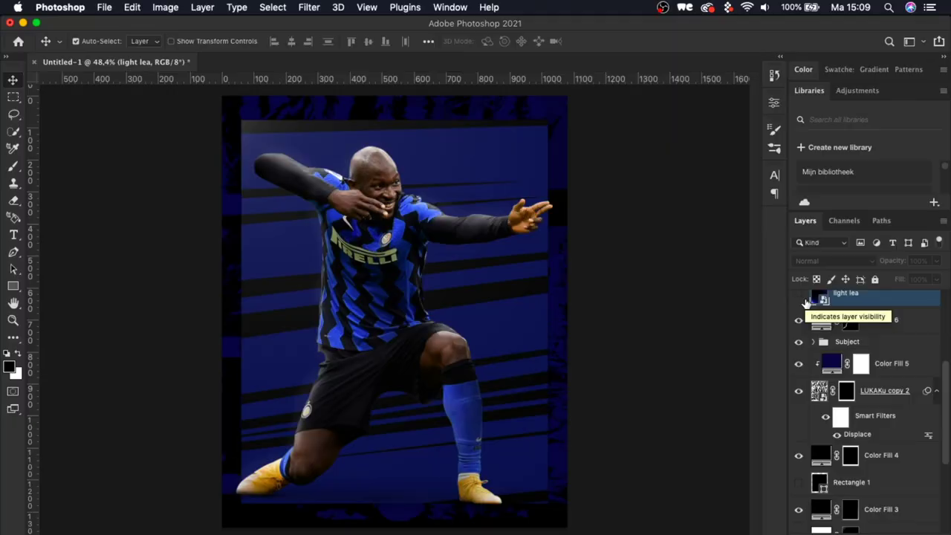
Show the light lea layer and set its blend mode to Color Dodge
left_click(806, 300)
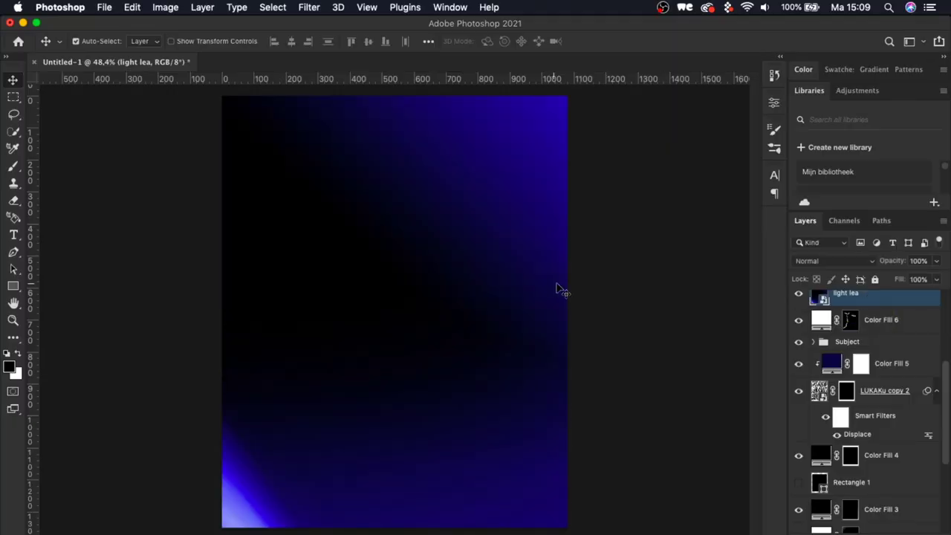
left_click(815, 260)
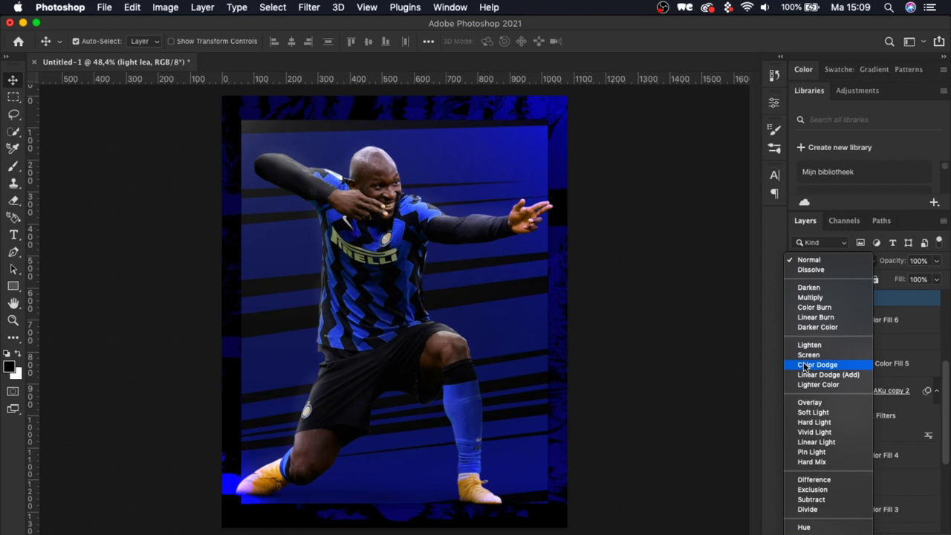
left_click(804, 364)
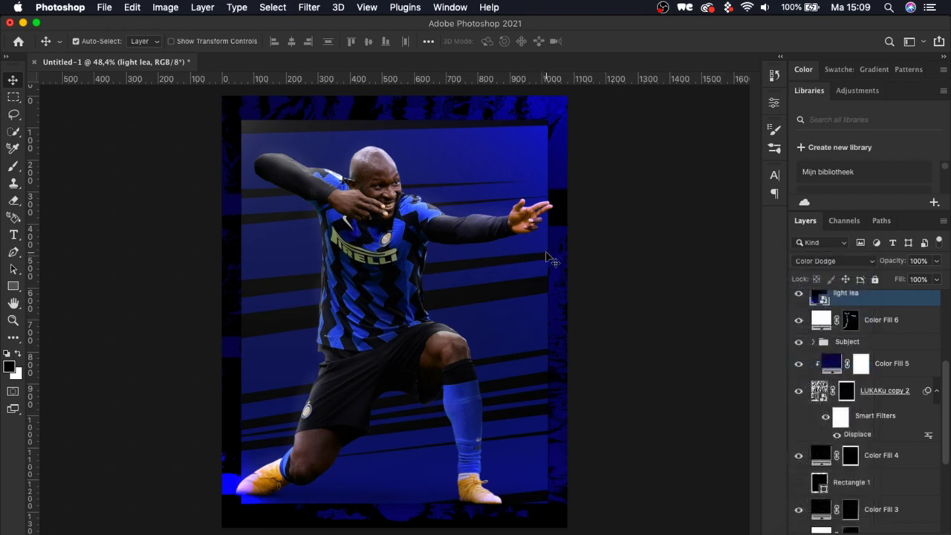
scroll(542, 258, "up", 3)
scroll(541, 259, "down", 1)
scroll(837, 336, "up", 5)
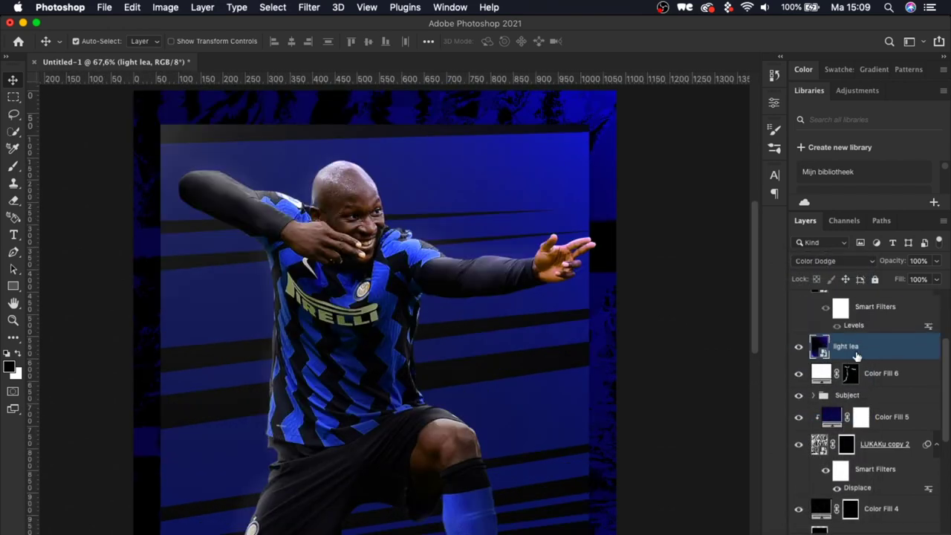
Show the TEXT speckle texture layer, set its blend mode to Screen and inspect it over the poster
left_click(799, 310)
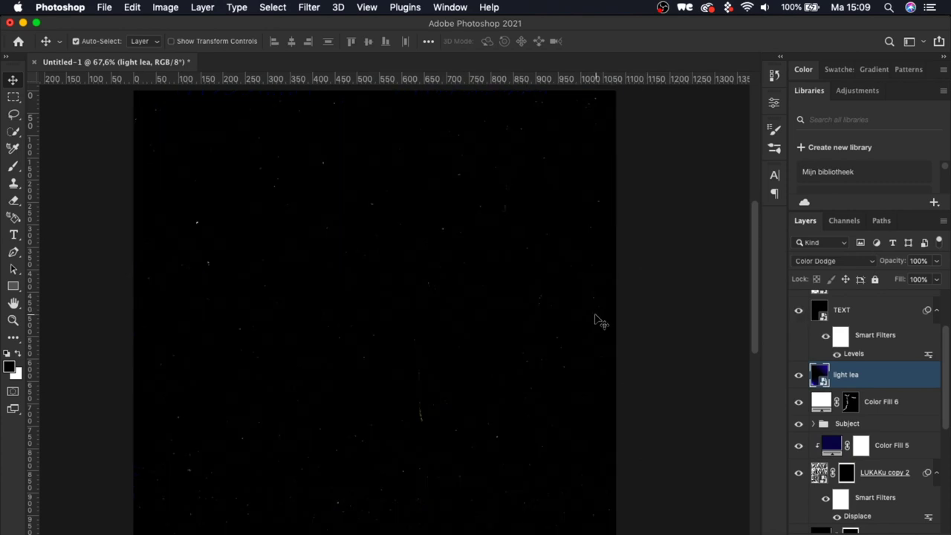
scroll(597, 319, "down", 2)
scroll(597, 320, "down", 4)
scroll(597, 319, "up", 3)
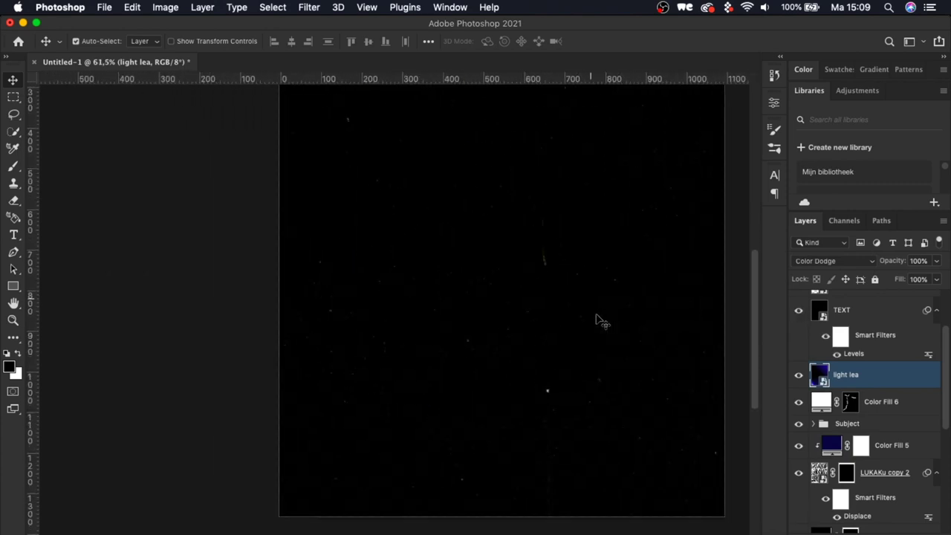
scroll(598, 321, "right", 5)
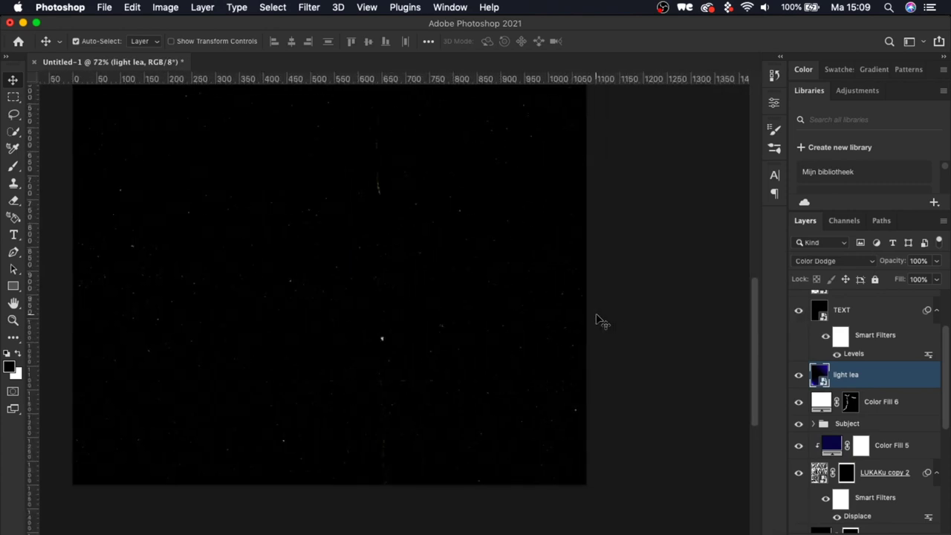
left_click(865, 327)
left_click(825, 261)
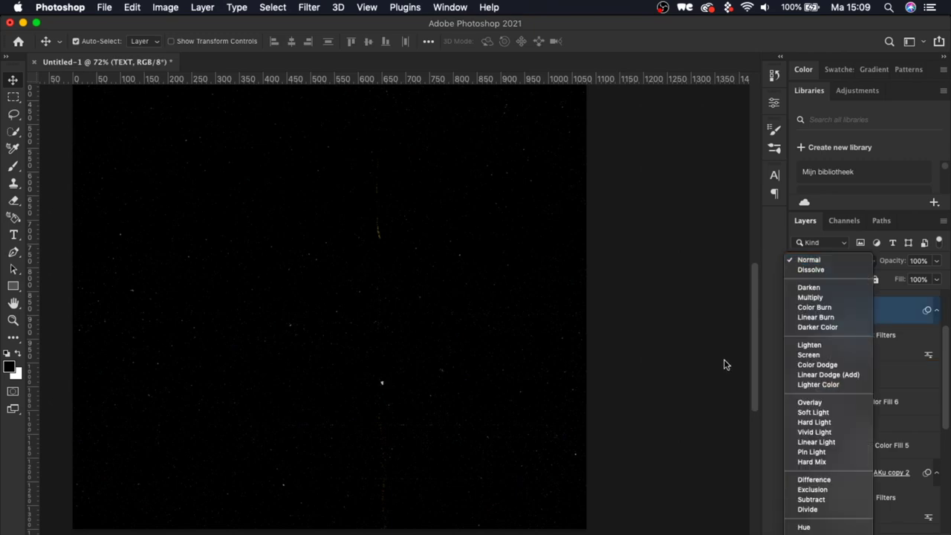
left_click(810, 355)
scroll(567, 323, "left", 3)
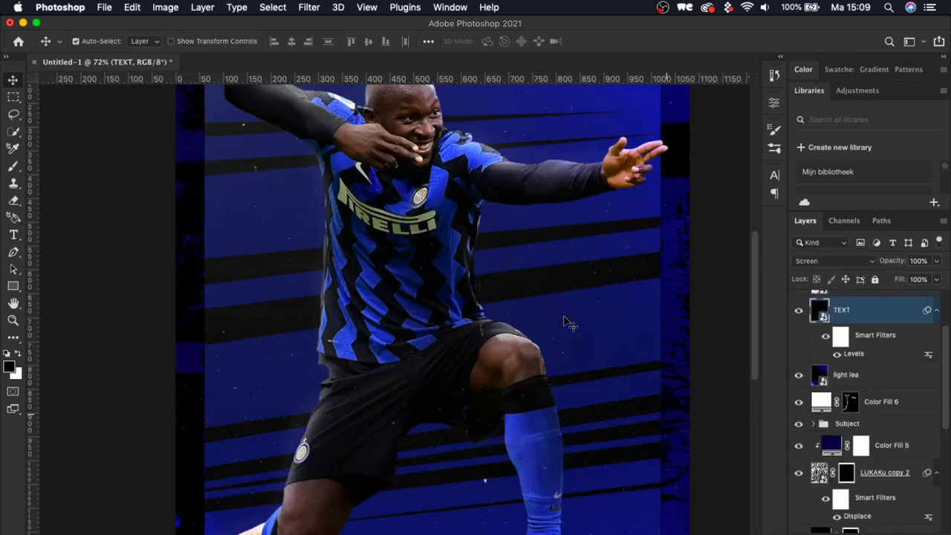
scroll(567, 323, "up", 2)
scroll(445, 186, "down", 6)
scroll(441, 186, "down", 3)
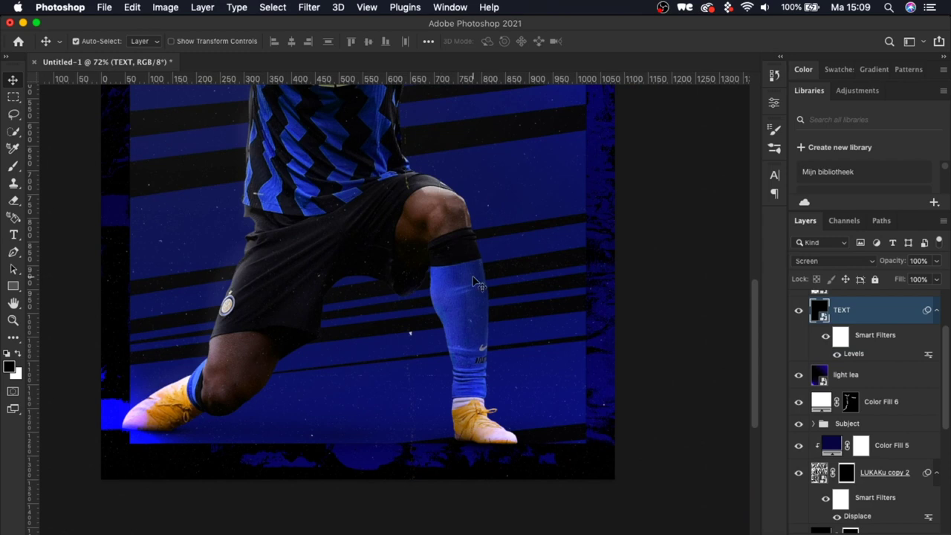
scroll(527, 329, "left", 3)
scroll(527, 327, "up", 3)
scroll(527, 327, "left", 2)
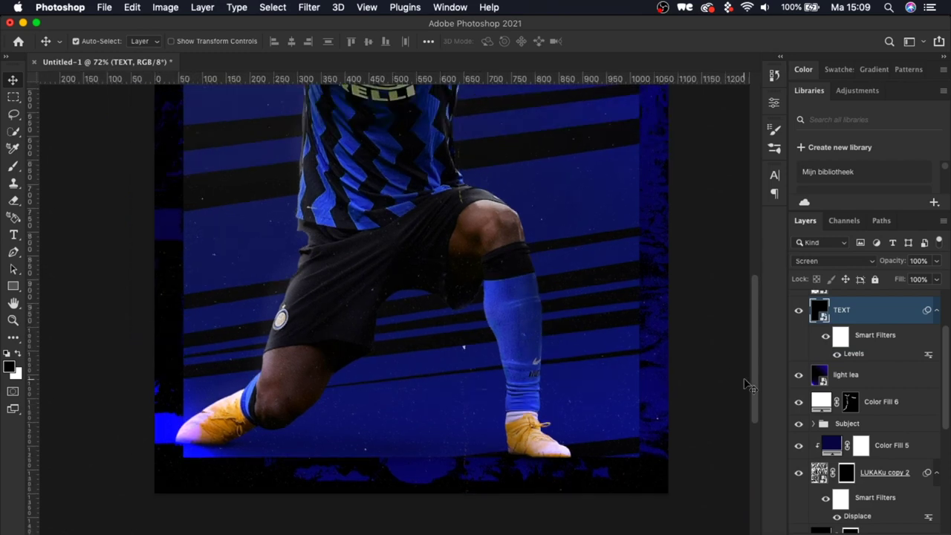
Duplicate the light lea layer and set the copy to Screen blend mode at 40% opacity
left_click(849, 376)
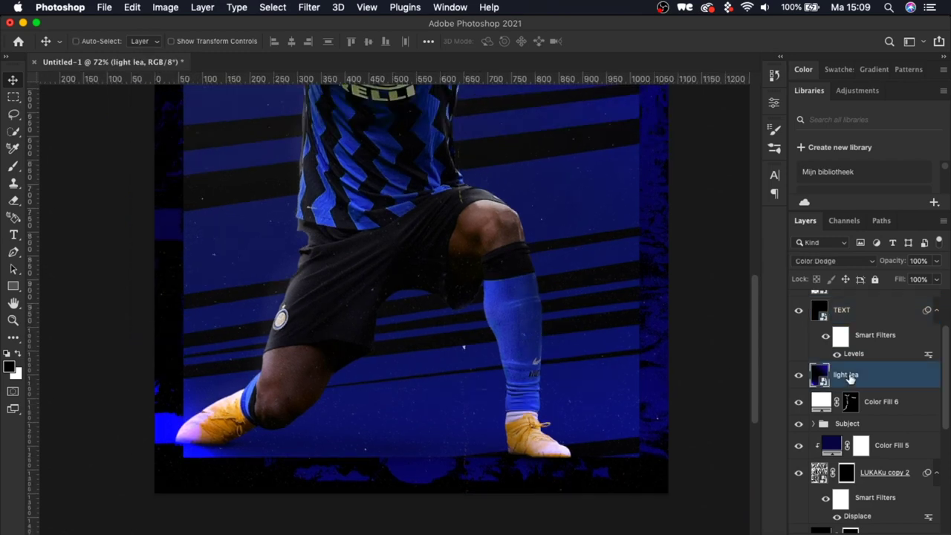
key("super+j")
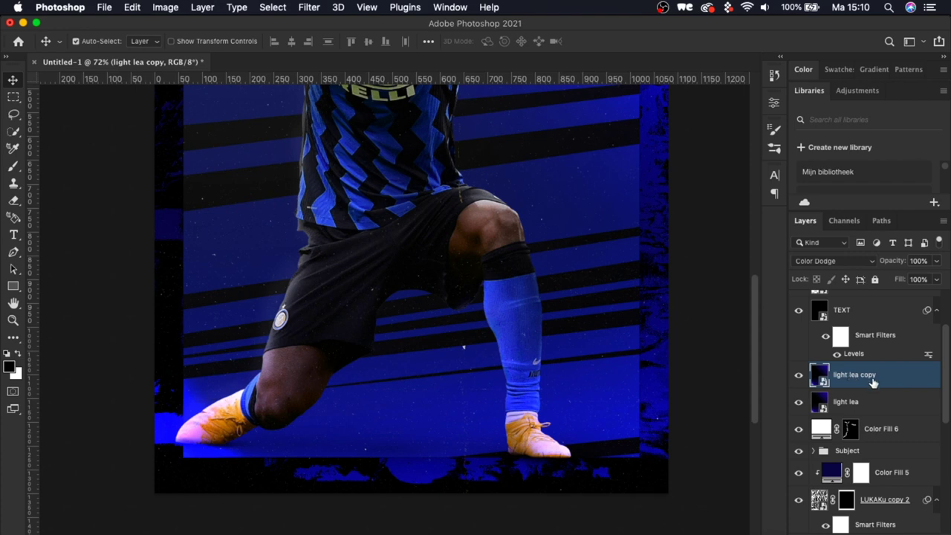
left_click(813, 265)
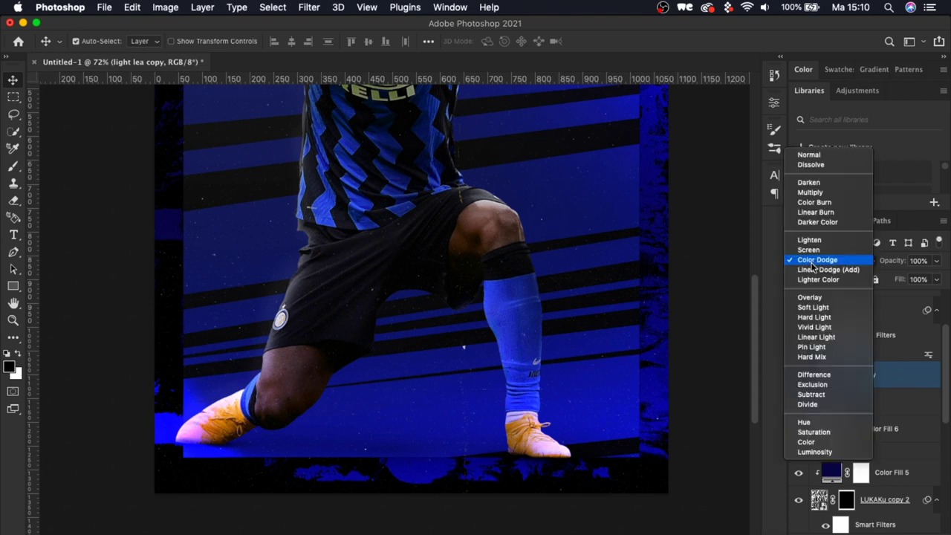
left_click(808, 250)
left_click(919, 260)
type("40")
key("Return")
scroll(562, 347, "up", 10)
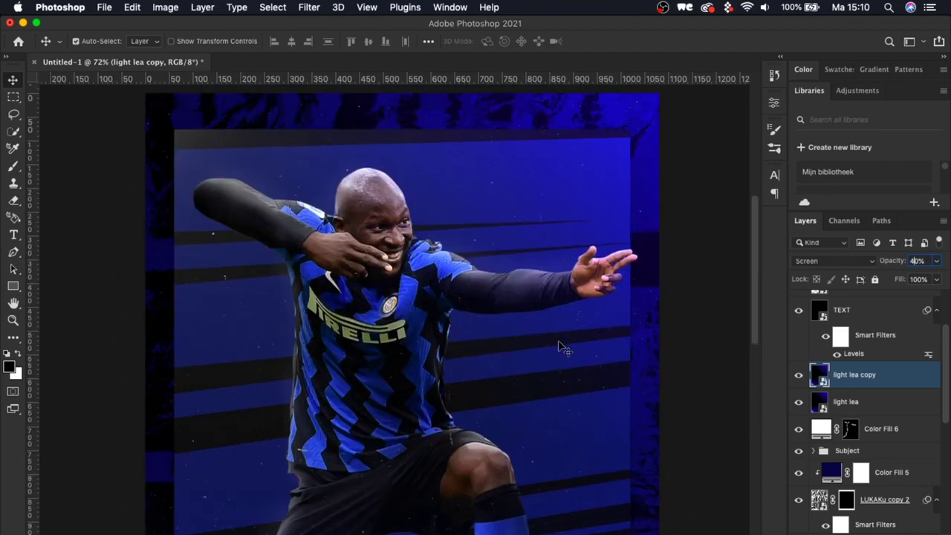
Scale the light lea copy to about 247% and centre it near the poster's right inner border
key("super+t")
key("super+0")
left_click_drag(226, 301, 139, 300)
left_click_drag(435, 180, 448, 175)
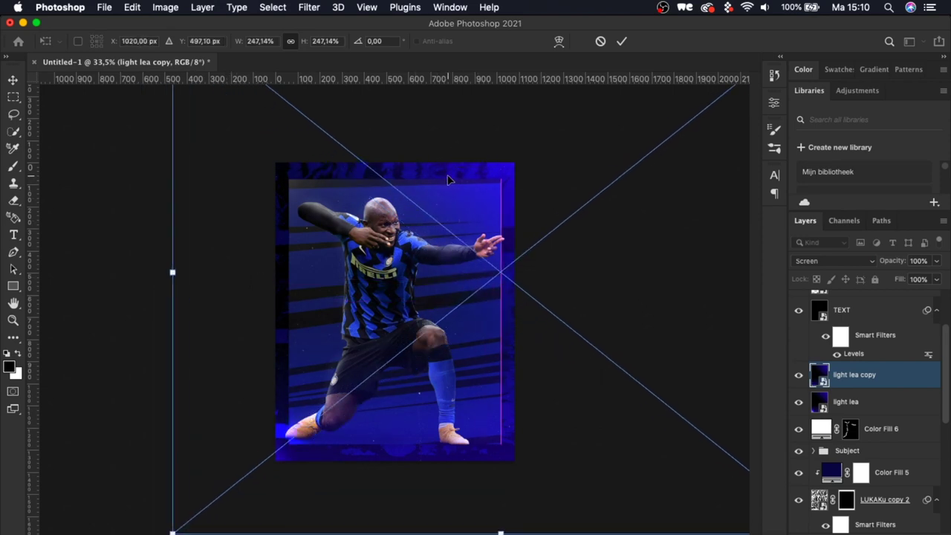
key("Return")
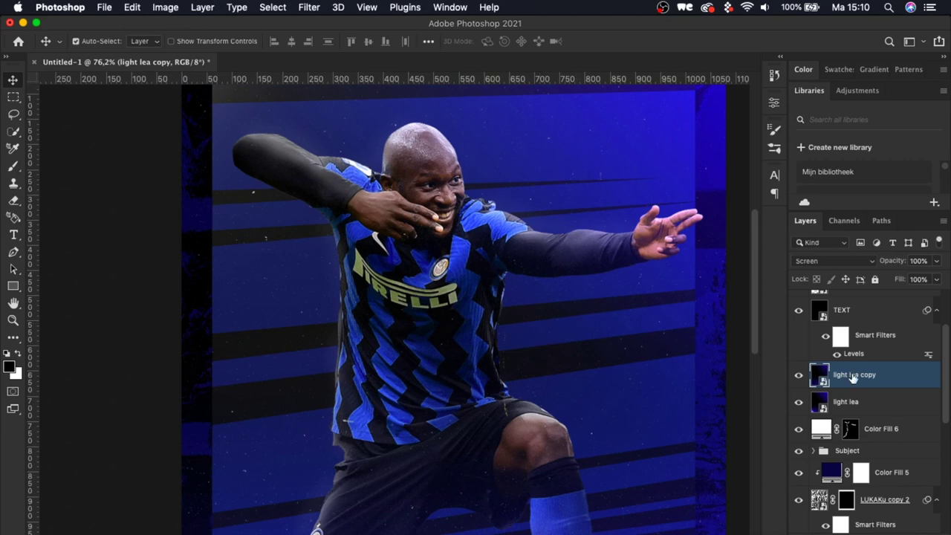
Show the shutterstock_403967695 paper texture and enlarge it to cover the whole poster
scroll(868, 374, "up", 2)
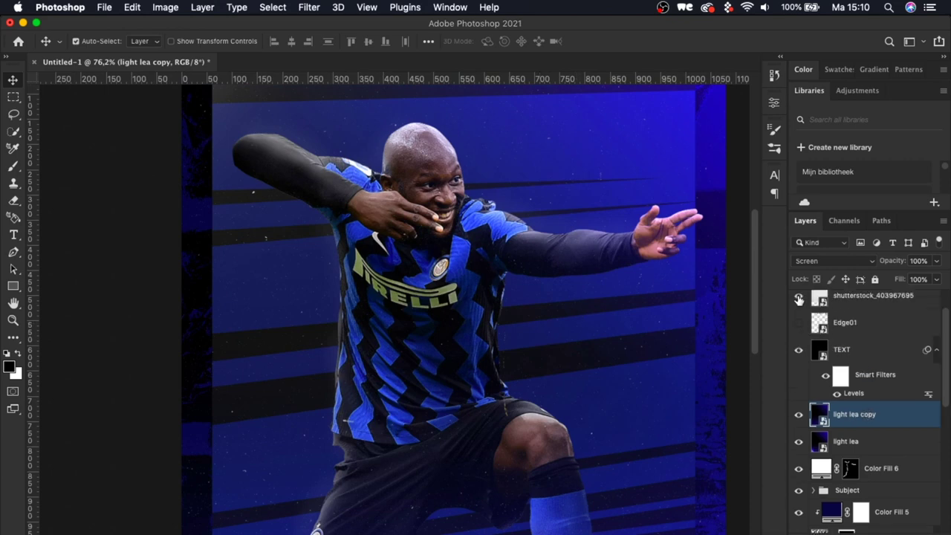
left_click(798, 298)
scroll(584, 293, "down", 1)
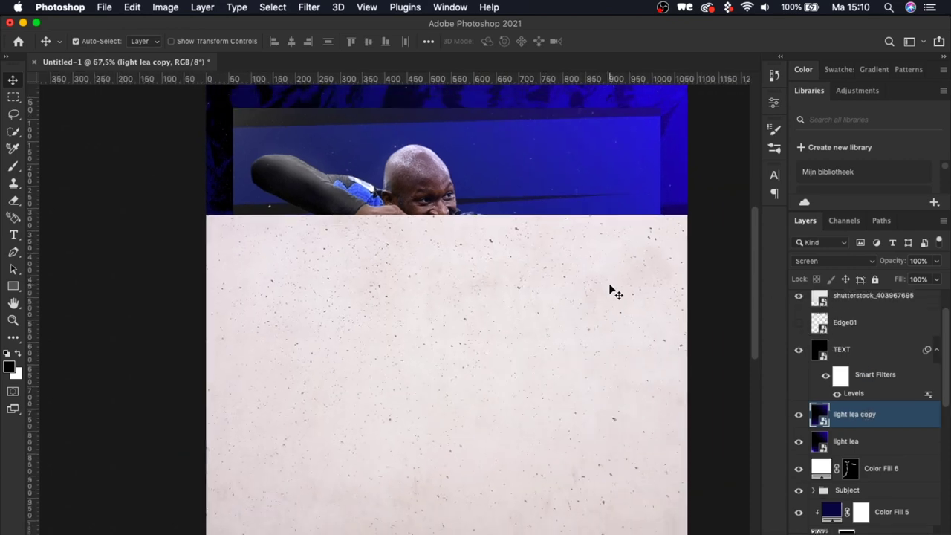
scroll(609, 290, "down", 2)
scroll(609, 290, "down", 1)
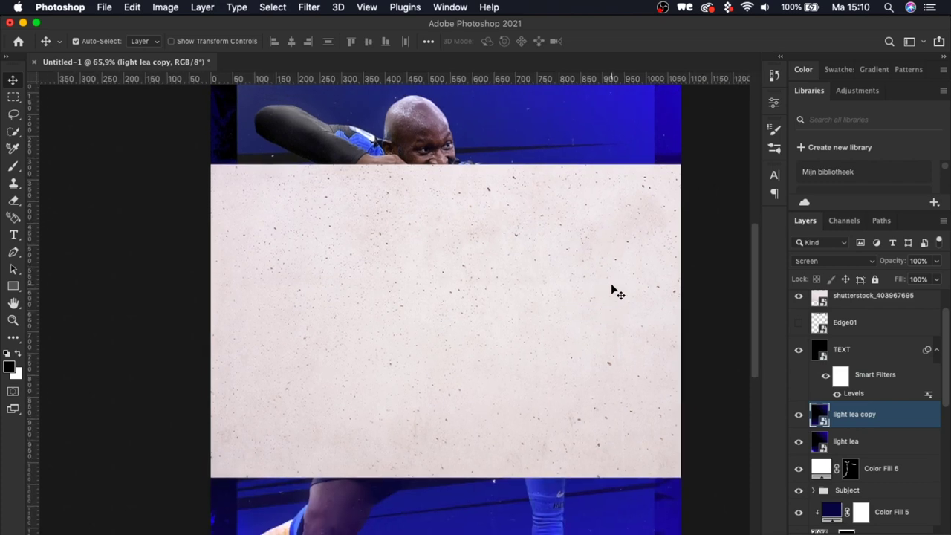
left_click(843, 303)
key("super+t")
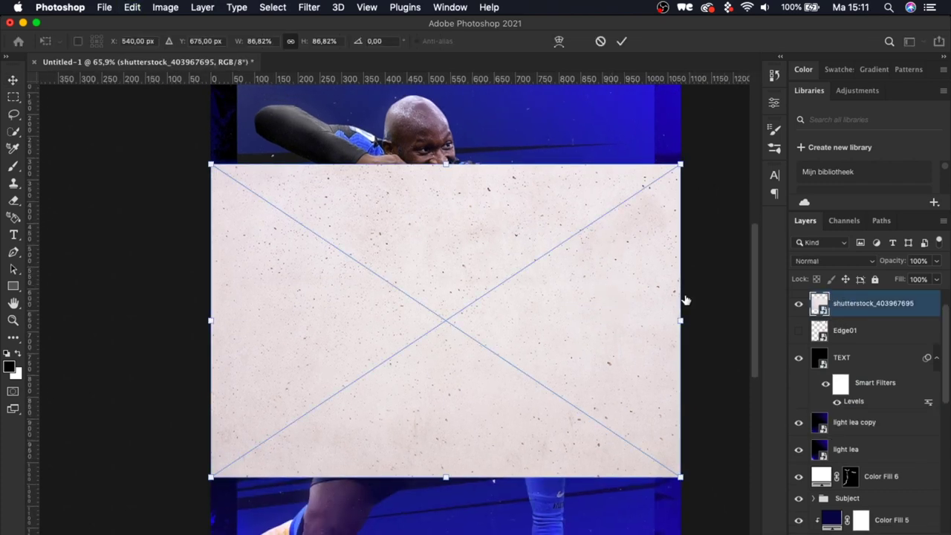
left_click_drag(532, 439, 461, 517)
left_click_drag(600, 318, 682, 318)
key("Return")
Set the shutterstock_403967695 texture to Multiply and compare the poster with and without it
left_click(809, 262)
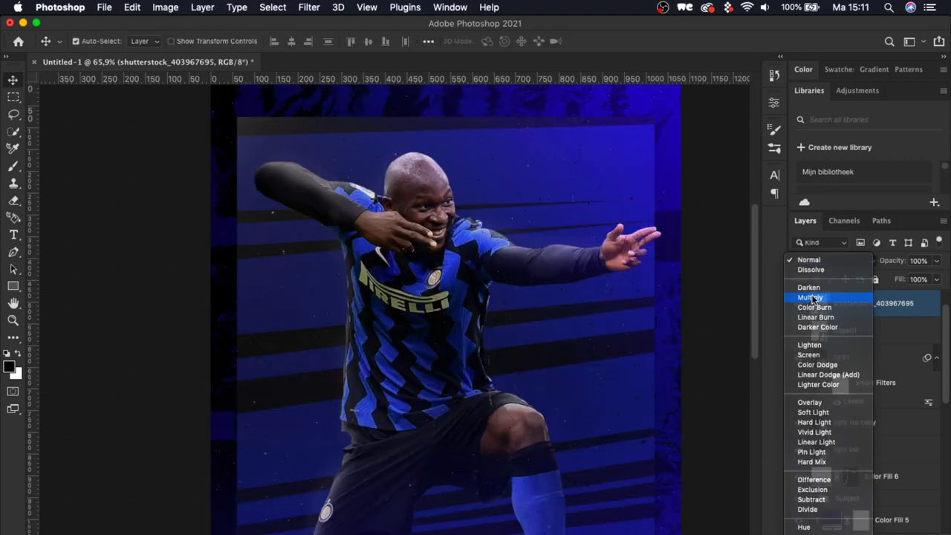
left_click(814, 298)
scroll(595, 308, "up", 3)
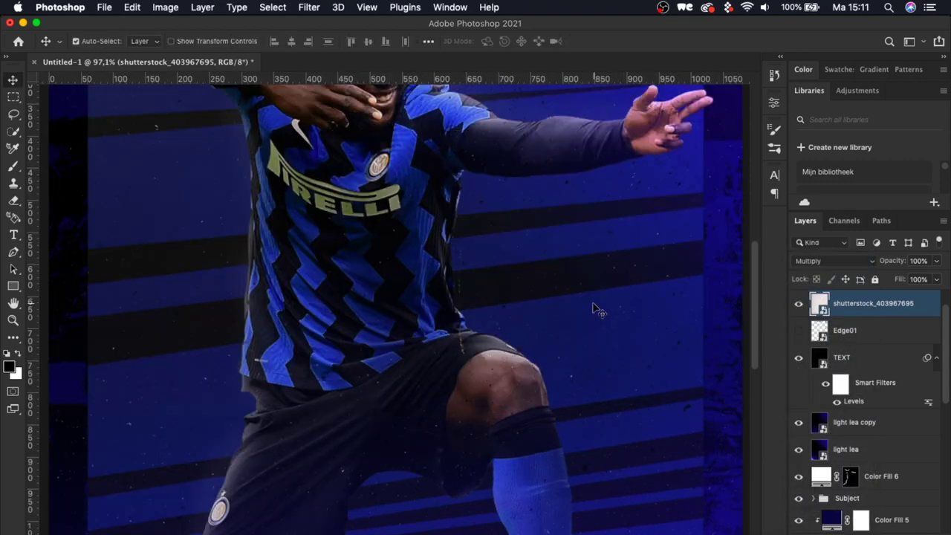
left_click(797, 304)
left_click(797, 303)
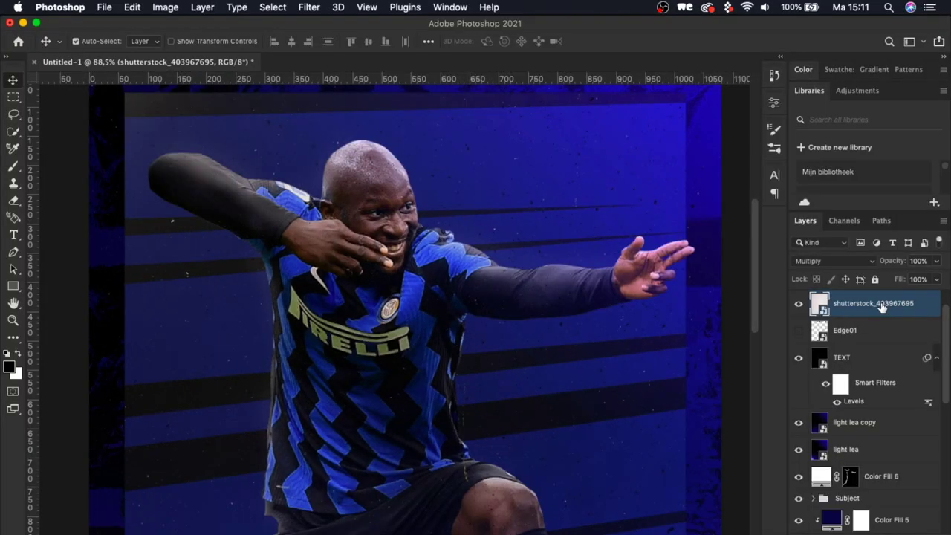
Move the shutterstock_403967695 texture layer directly beneath the Subject group
left_click_drag(873, 303, 879, 508)
scroll(706, 322, "down", 2)
scroll(651, 311, "down", 1)
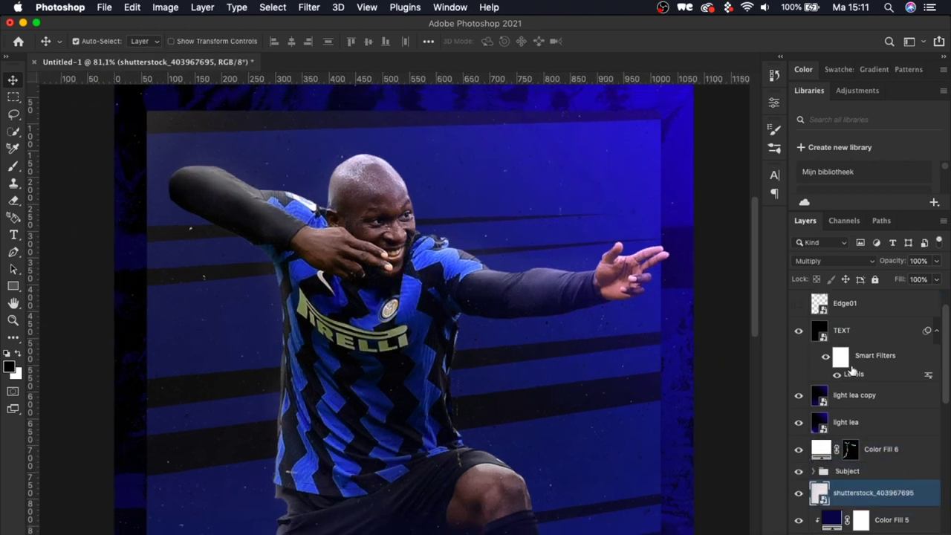
scroll(862, 371, "up", 1)
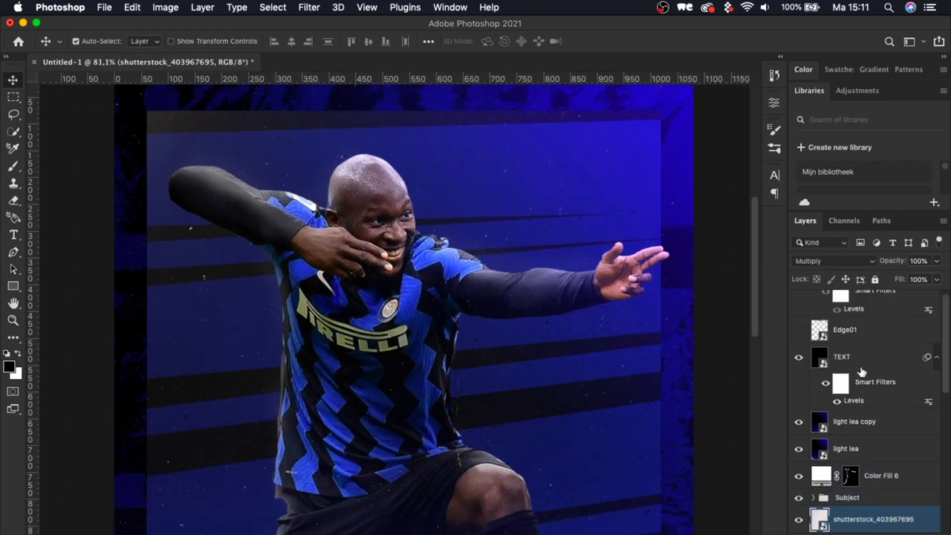
Show the Edge01 texture layer and invert its colours
left_click(799, 332)
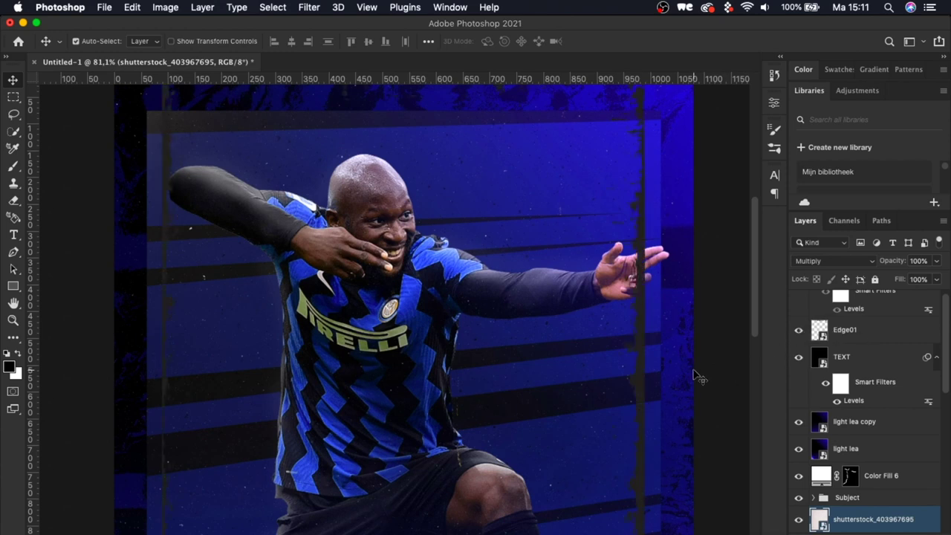
scroll(694, 376, "down", 2)
scroll(698, 377, "down", 1)
left_click(857, 336)
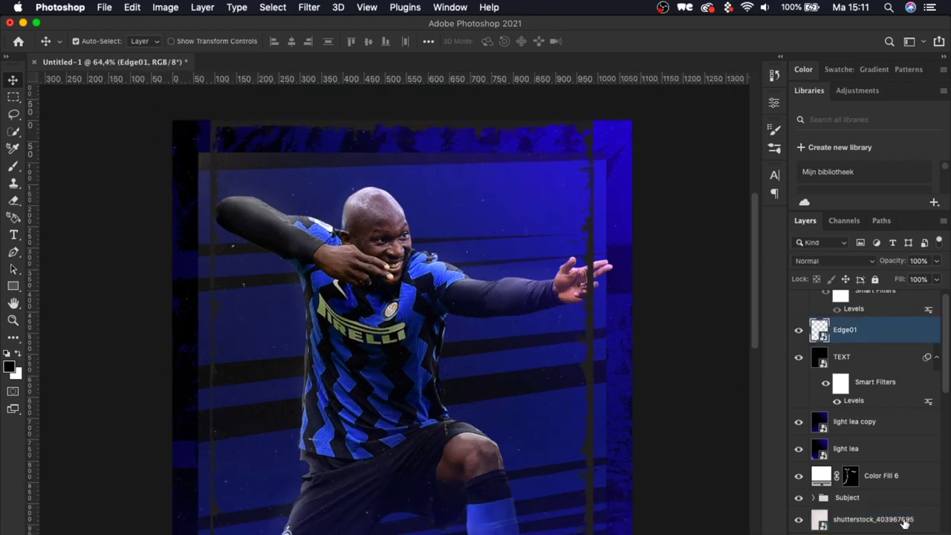
left_click(869, 533)
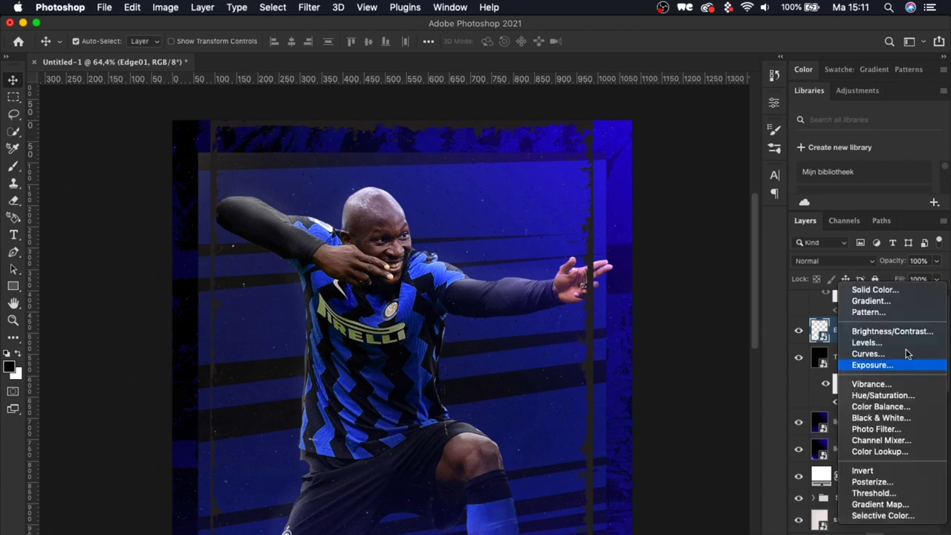
left_click(828, 340)
key("super+i")
Scale the Edge01 texture to 48% width and 40% height so it frames the whole poster
key("super+t")
key("Return")
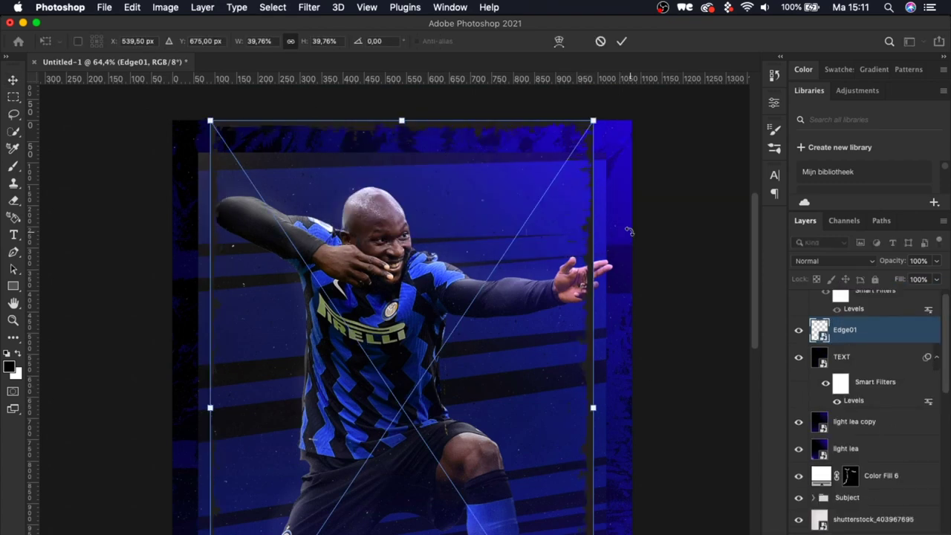
scroll(630, 235, "down", 2)
left_click_drag(562, 393, 595, 392)
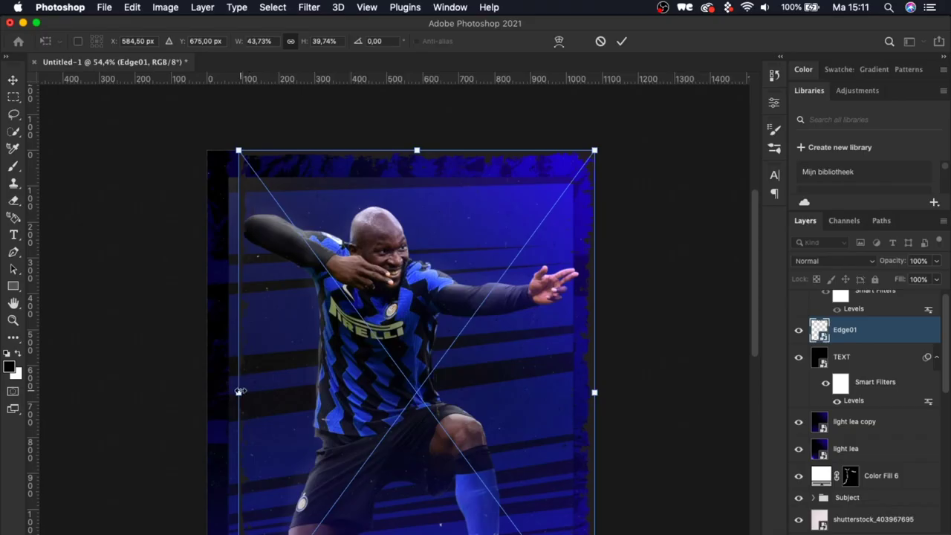
left_click_drag(238, 391, 206, 393)
left_click_drag(594, 391, 604, 393)
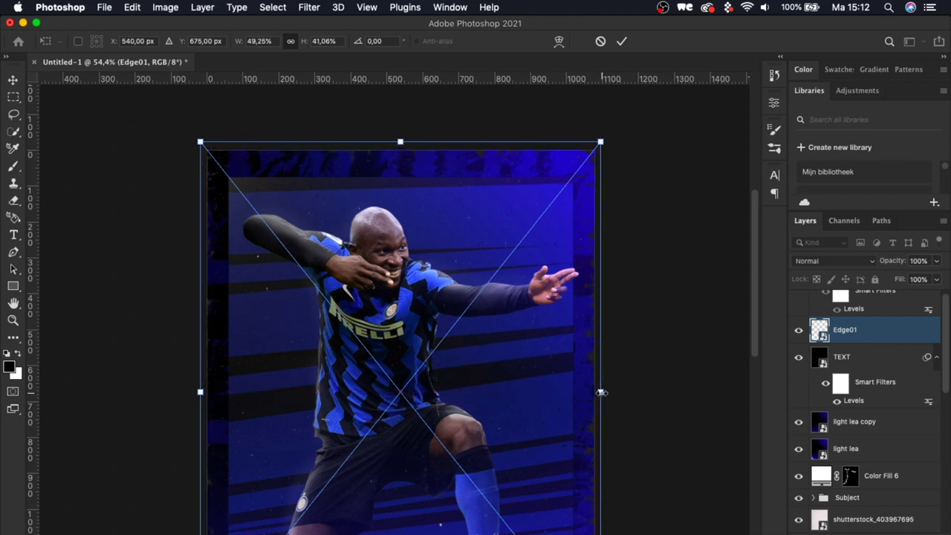
key("super+z")
left_click(333, 41)
type("40")
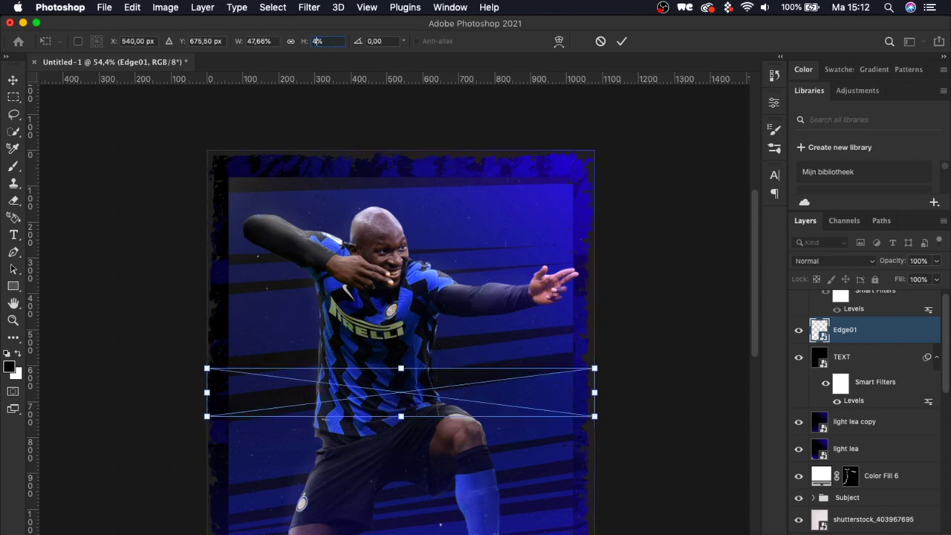
left_click(260, 41)
type("48")
key("Return")
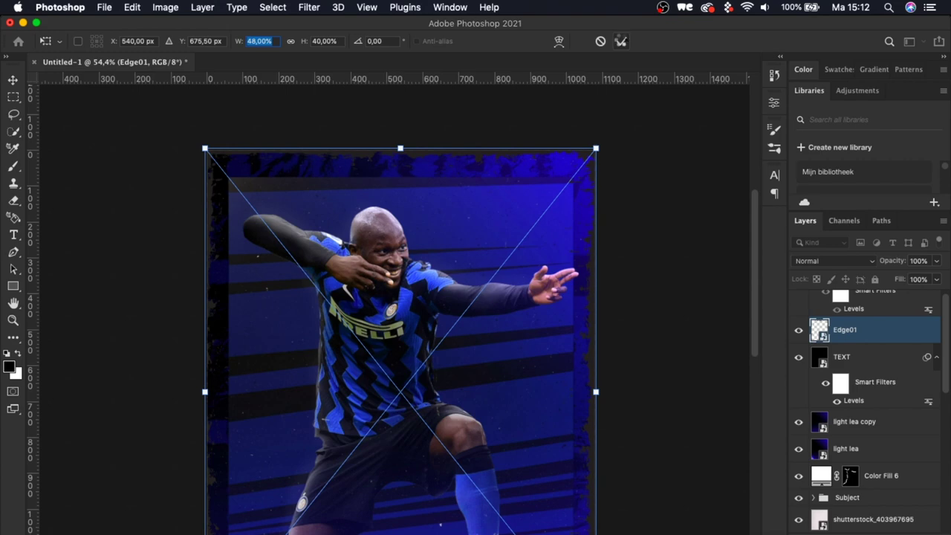
left_click(622, 42)
Set the blend mode of the inverted Edge01 layer to Overlay
key("super+i")
scroll(668, 272, "down", 3)
key("super+t")
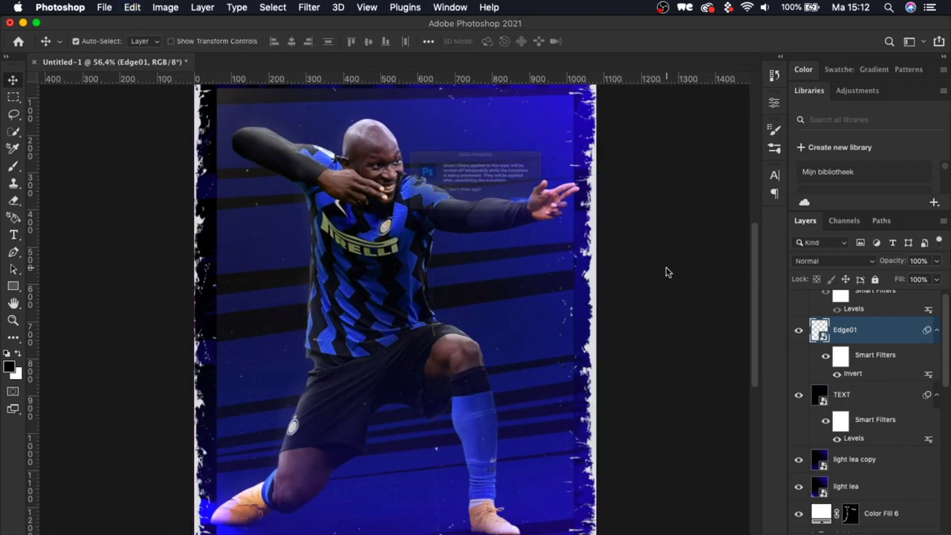
key("Return")
scroll(645, 256, "up", 2)
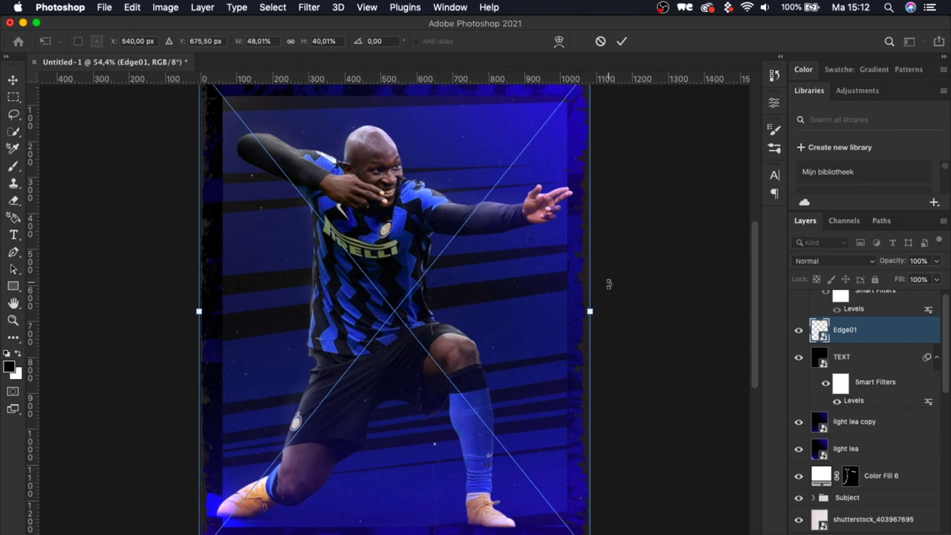
left_click(833, 261)
left_click(817, 425)
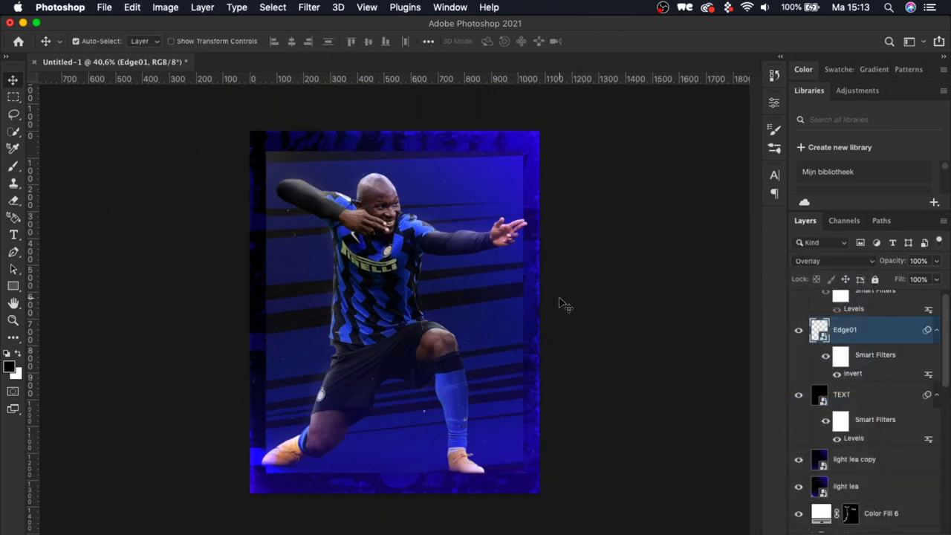
Examine the Edge01 overlay along the borders and corners of the poster
scroll(562, 303, "up", 5)
scroll(562, 304, "down", 2)
scroll(560, 303, "up", 2)
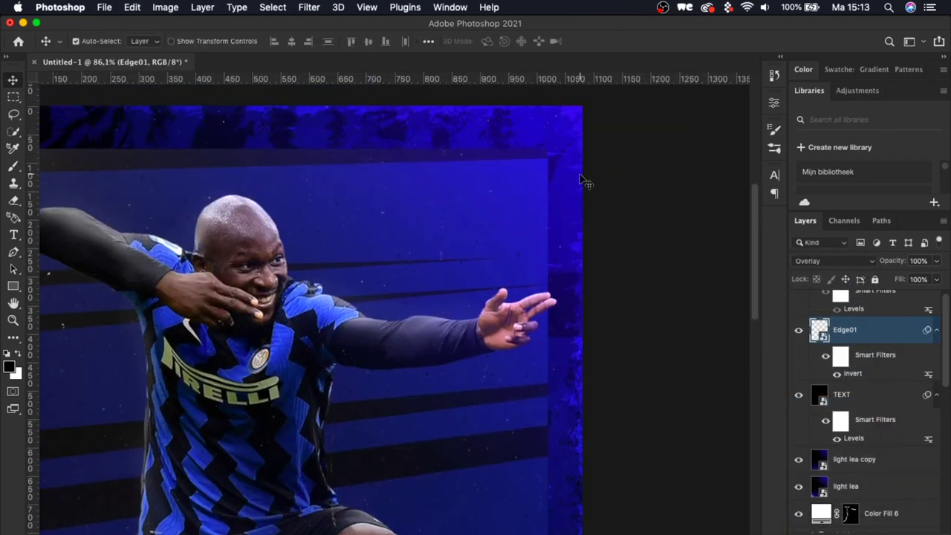
scroll(614, 223, "left", 10)
scroll(614, 223, "down", 3)
scroll(614, 223, "right", 6)
scroll(870, 354, "up", 1)
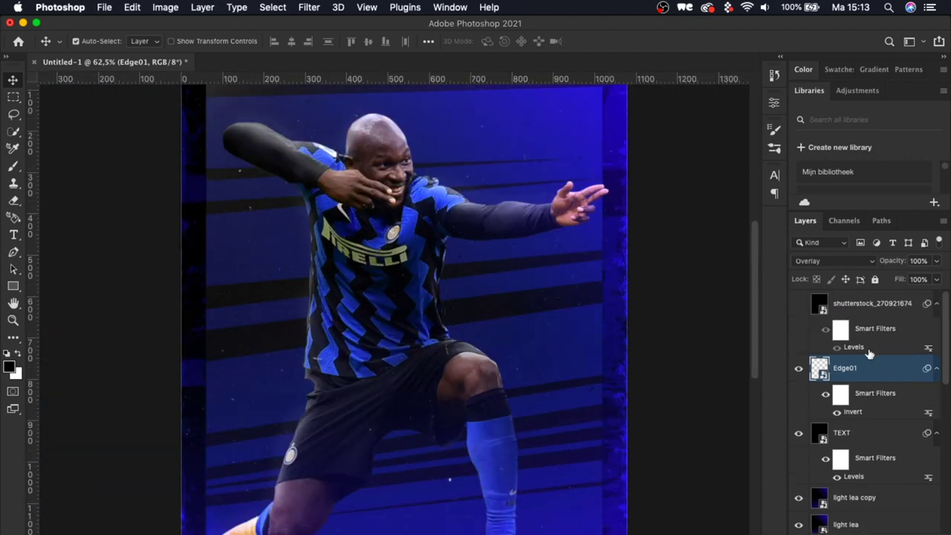
scroll(695, 327, "up", 3)
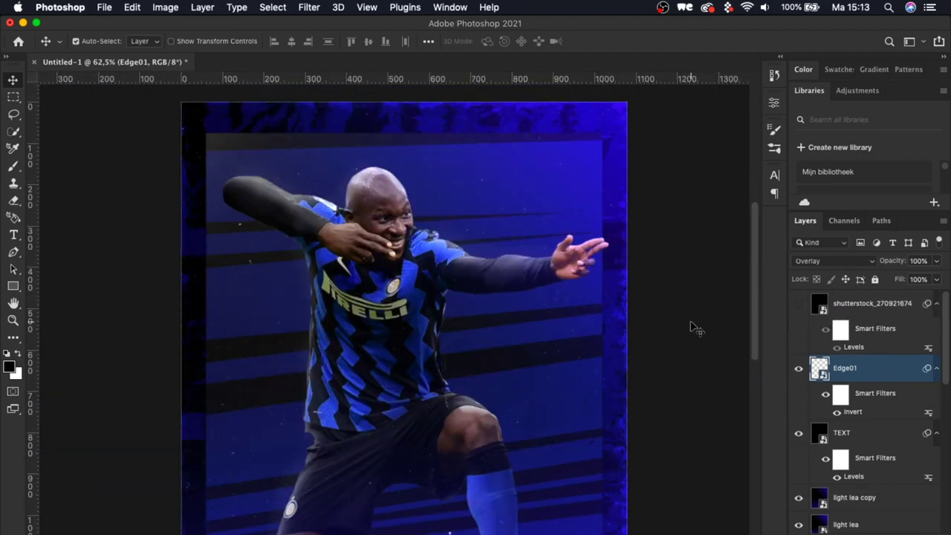
Show the shutterstock_270921674 speckle texture and set its blend mode to Screen
left_click(798, 303)
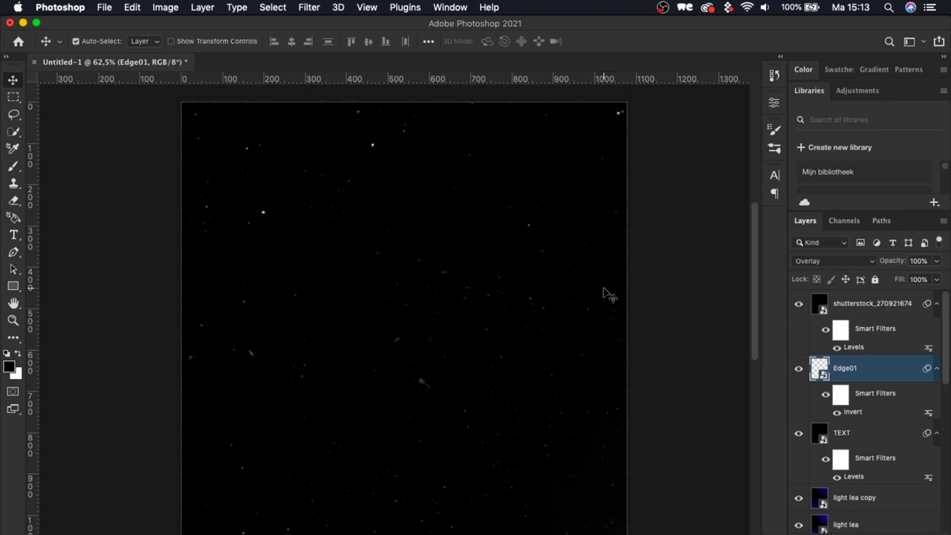
scroll(595, 334, "down", 5)
scroll(594, 334, "left", 2)
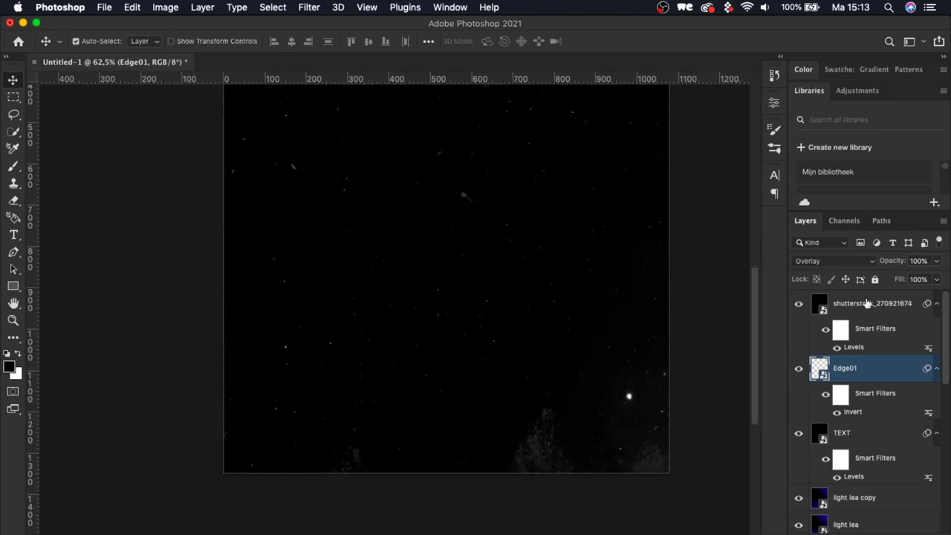
left_click(866, 303)
scroll(605, 339, "up", 5)
left_click(821, 261)
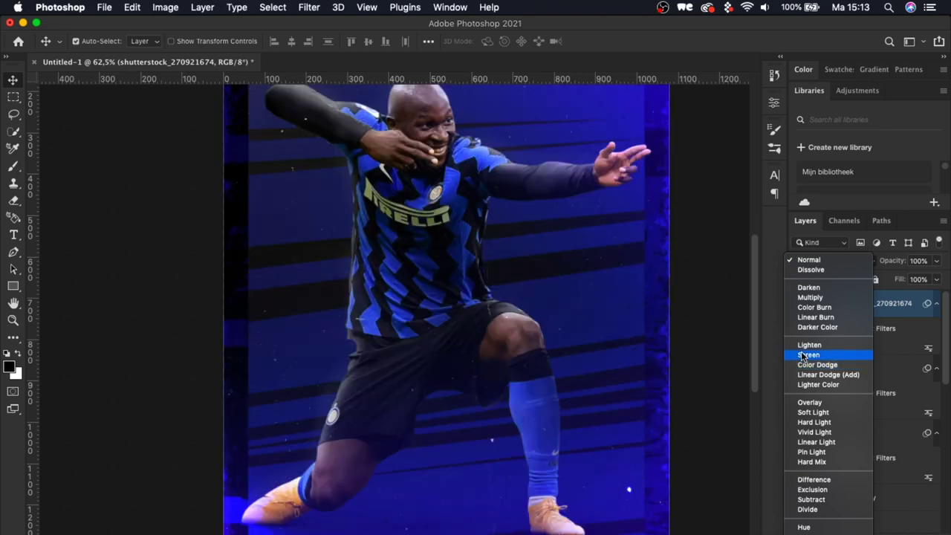
left_click(804, 355)
scroll(524, 273, "down", 3)
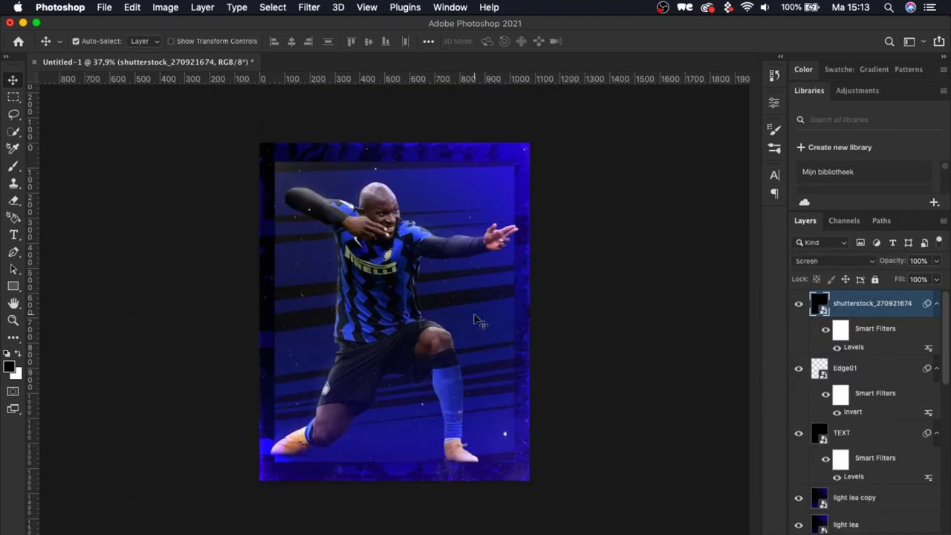
scroll(475, 320, "up", 2)
Group all layers from shutterstock_270921674 down to Layer 1 copy, leaving out the Background
scroll(865, 409, "down", 5)
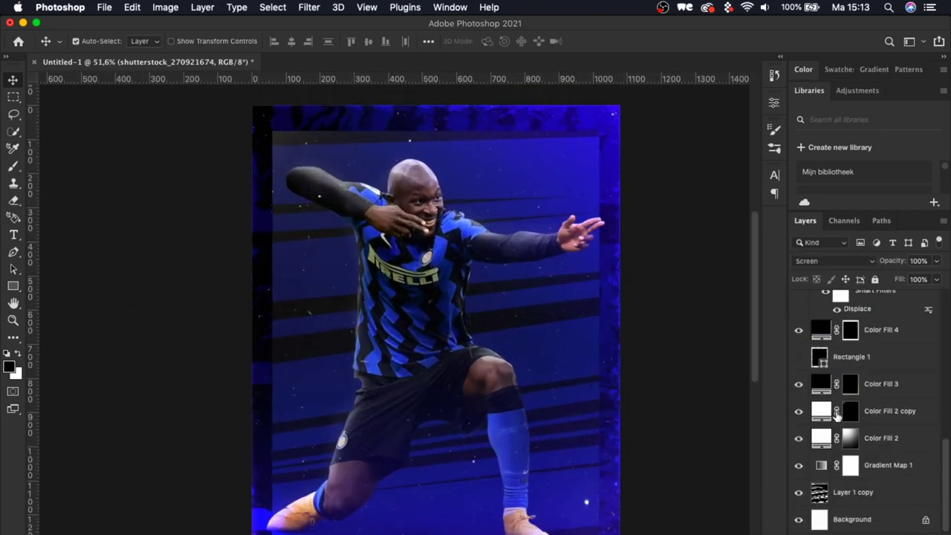
left_click(861, 492, "shift")
key("ctrl+g")
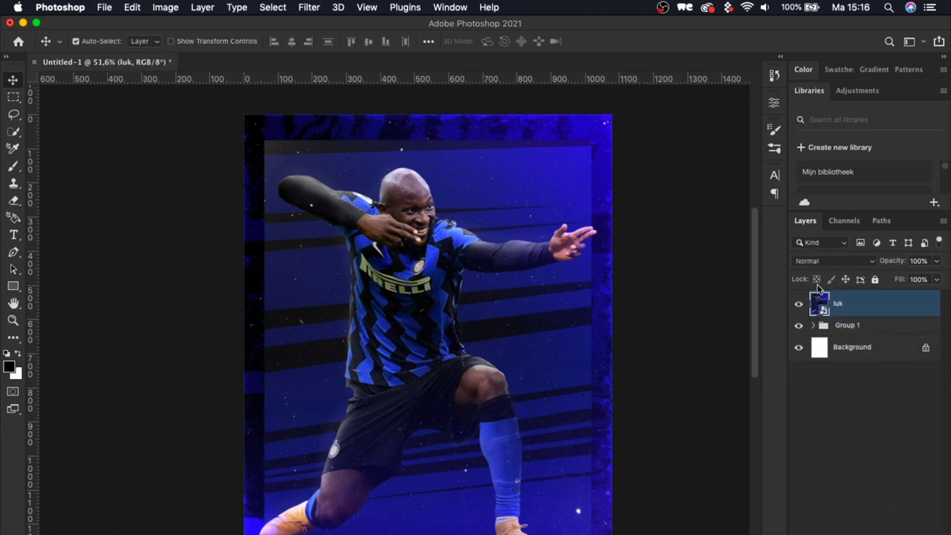
Open the Camera Raw Filter on the luk layer and set Clarity to +100 and Texture to +18
left_click(312, 6)
left_click(355, 113)
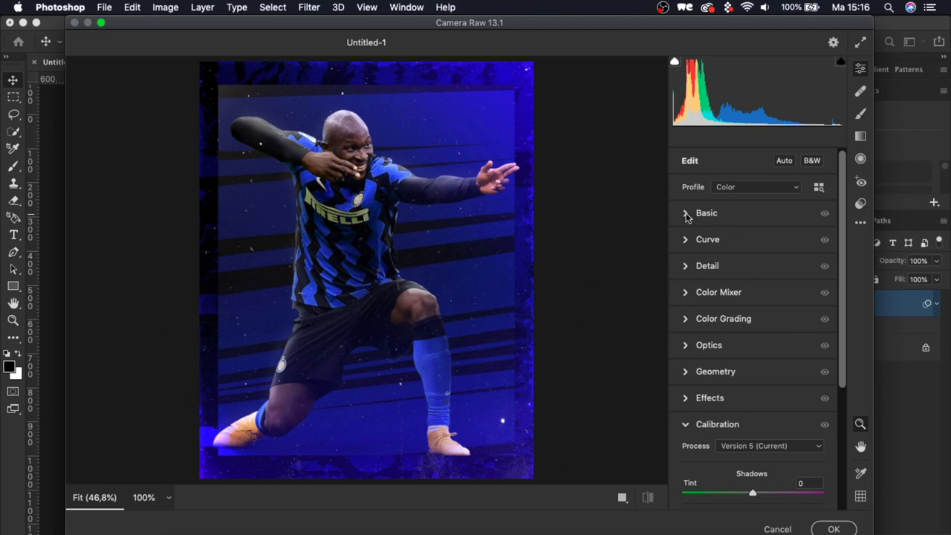
left_click(687, 214)
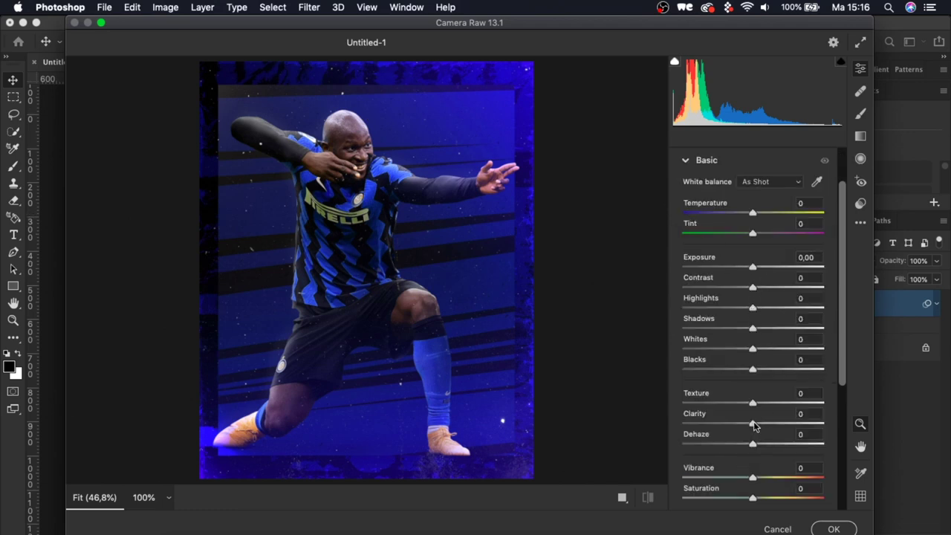
left_click_drag(753, 423, 875, 431)
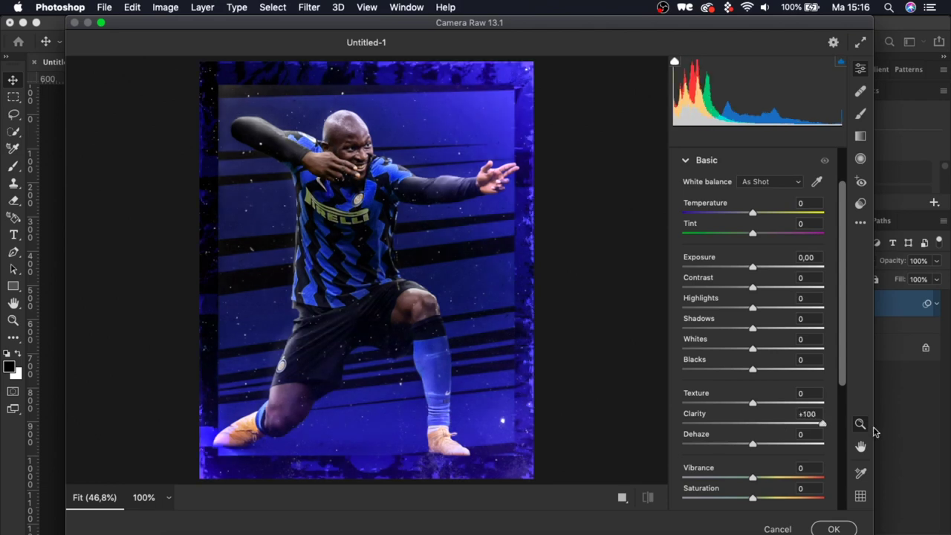
mouse_move(752, 402)
left_mouse_down()
mouse_move(778, 405)
mouse_move(768, 404)
left_mouse_up()
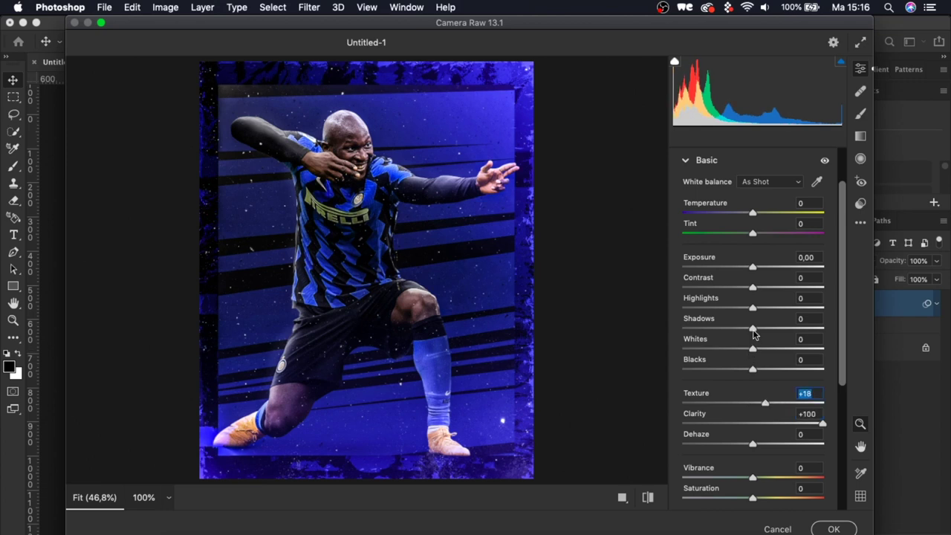
Set Highlights to +51 and Shadows to -1, and check the footballer's details up close
left_click_drag(753, 307, 752, 333)
scroll(509, 332, "up", 2)
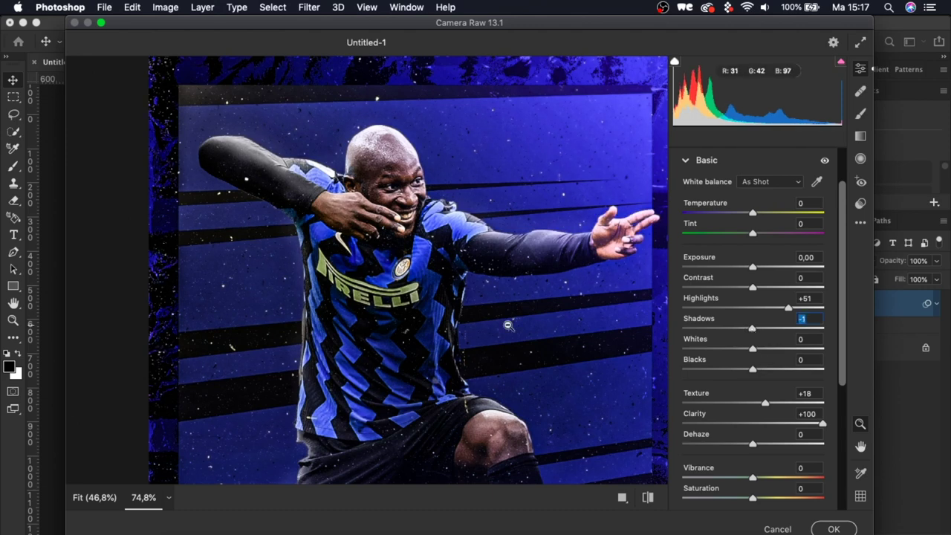
left_click(509, 325, "alt")
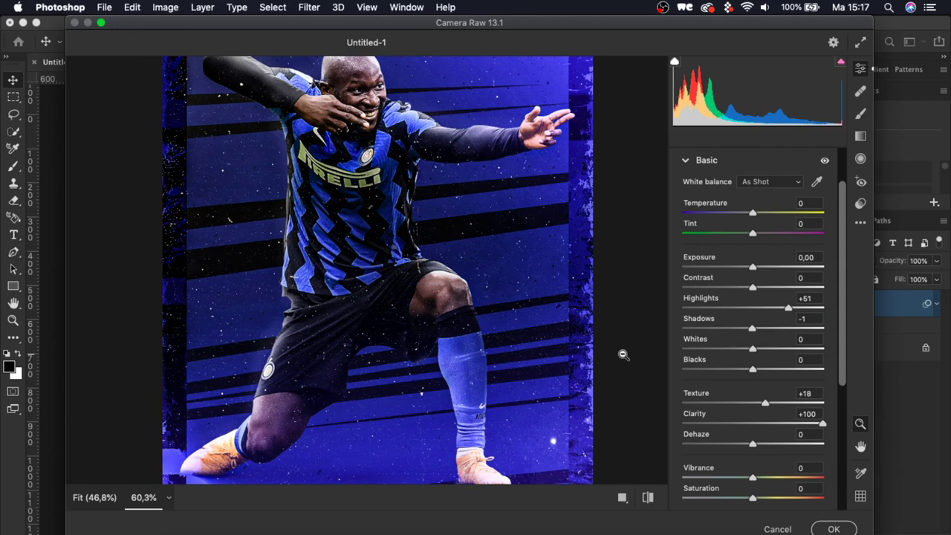
scroll(622, 354, "down", 2)
scroll(650, 358, "left", 1)
scroll(651, 358, "down", 5)
scroll(652, 359, "up", 5)
scroll(652, 358, "up", 3)
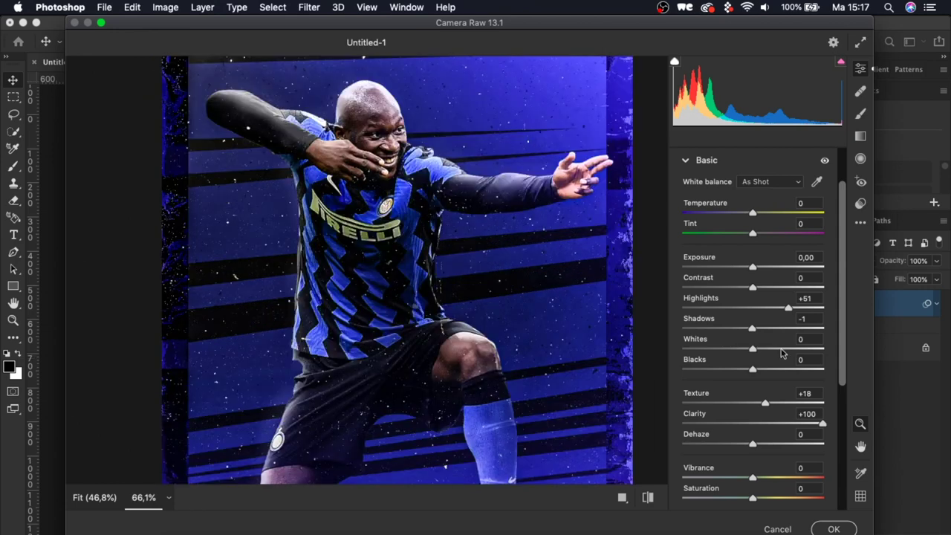
Fine-tune the Whites and Blacks and slightly lower the Saturation in the Basic adjustments
left_click_drag(754, 353, 755, 383)
scroll(639, 357, "down", 3)
left_click(752, 328)
scroll(765, 413, "down", 3)
scroll(639, 357, "down", 3)
left_click_drag(753, 403, 746, 405)
Flatten the tone curve by slightly raising its black point and lowering its white point, and adjust its middle
left_click(708, 427)
left_click_drag(682, 423, 681, 418)
left_click_drag(825, 279, 825, 284)
left_click(743, 361)
left_click_drag(759, 347, 756, 349)
Adjust the individual colour ranges in the Color Mixer, turning the purplish blues to a purer blue and the yellows greener
scroll(751, 371, "down", 3)
left_click(719, 453)
left_click_drag(753, 296, 684, 295)
left_click_drag(753, 316, 775, 335)
left_click_drag(753, 357, 721, 377)
left_click_drag(753, 397, 748, 417)
left_click_drag(753, 438, 708, 438)
Colour grade the shadows toward cyan-blue, the midtones toward yellow and the highlights toward orange at about hue 34, saturation 25
left_click(723, 464)
scroll(724, 416, "down", 2)
mouse_move(710, 378)
left_mouse_down()
mouse_move(688, 399)
mouse_move(703, 379)
left_mouse_up()
mouse_move(753, 270)
left_mouse_down()
mouse_move(772, 247)
mouse_move(760, 260)
left_mouse_up()
left_click_drag(795, 377, 833, 364)
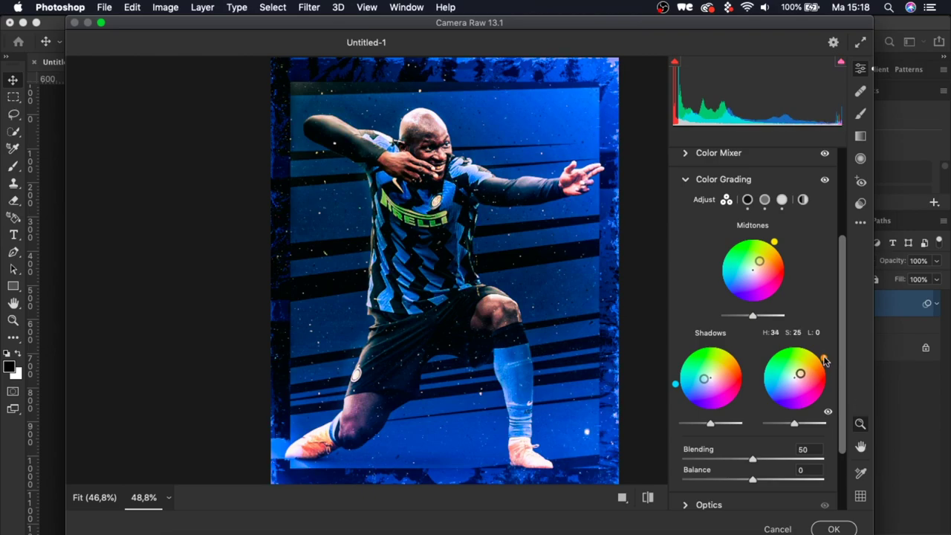
Set Vignetting to about -7 and adjust the colour Calibration
scroll(747, 468, "down", 3)
left_click(709, 388)
left_click(709, 488)
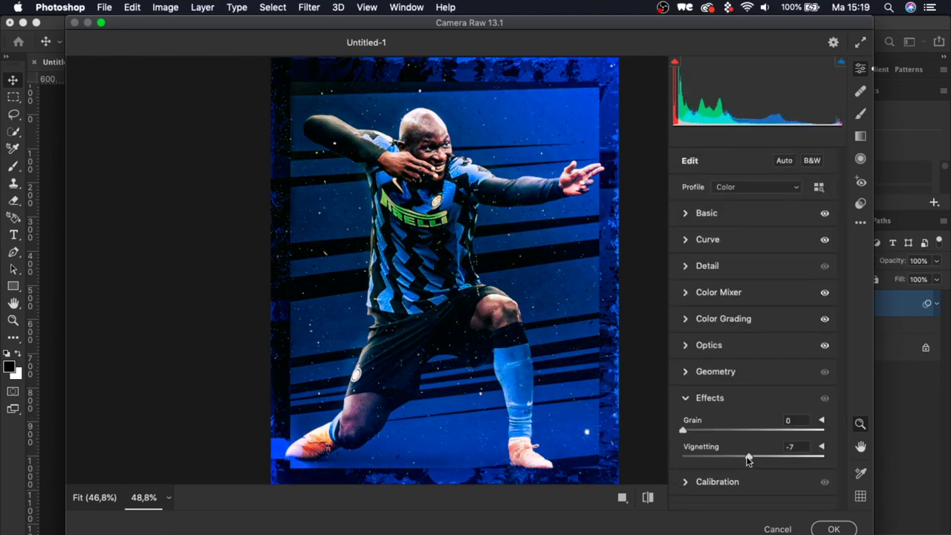
left_click(698, 479)
left_click_drag(751, 416, 817, 414)
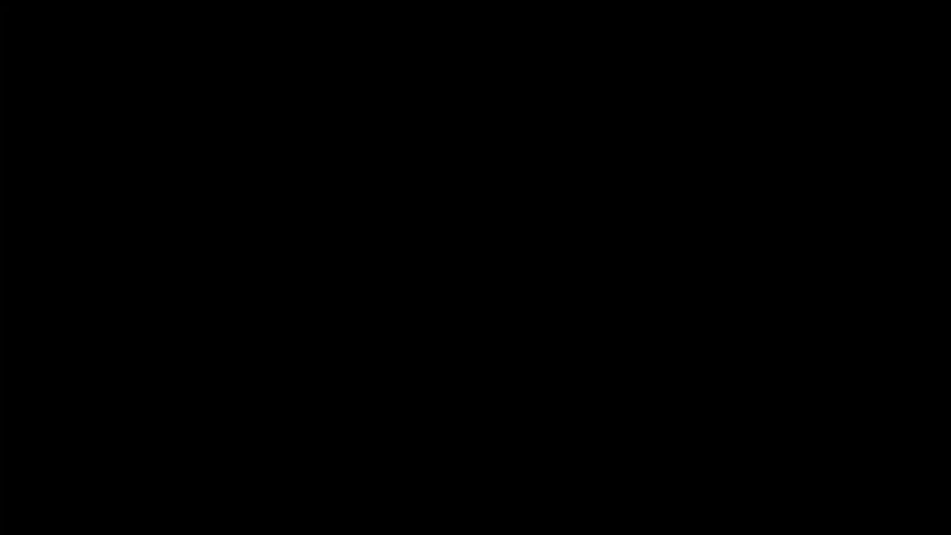